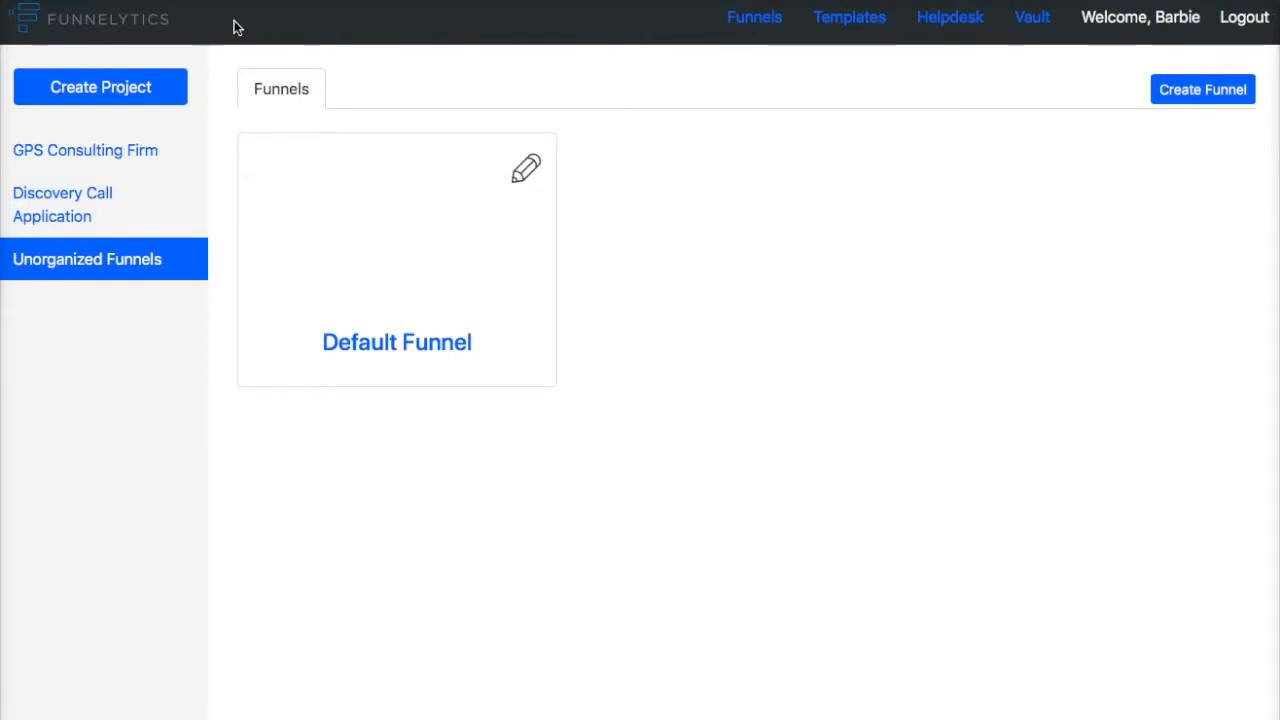
Step: View the Discovery Call Example funnel in the Discovery Call Application project, and return to the dashboard
{"action": "left_click", "coordinate": [65, 224]}
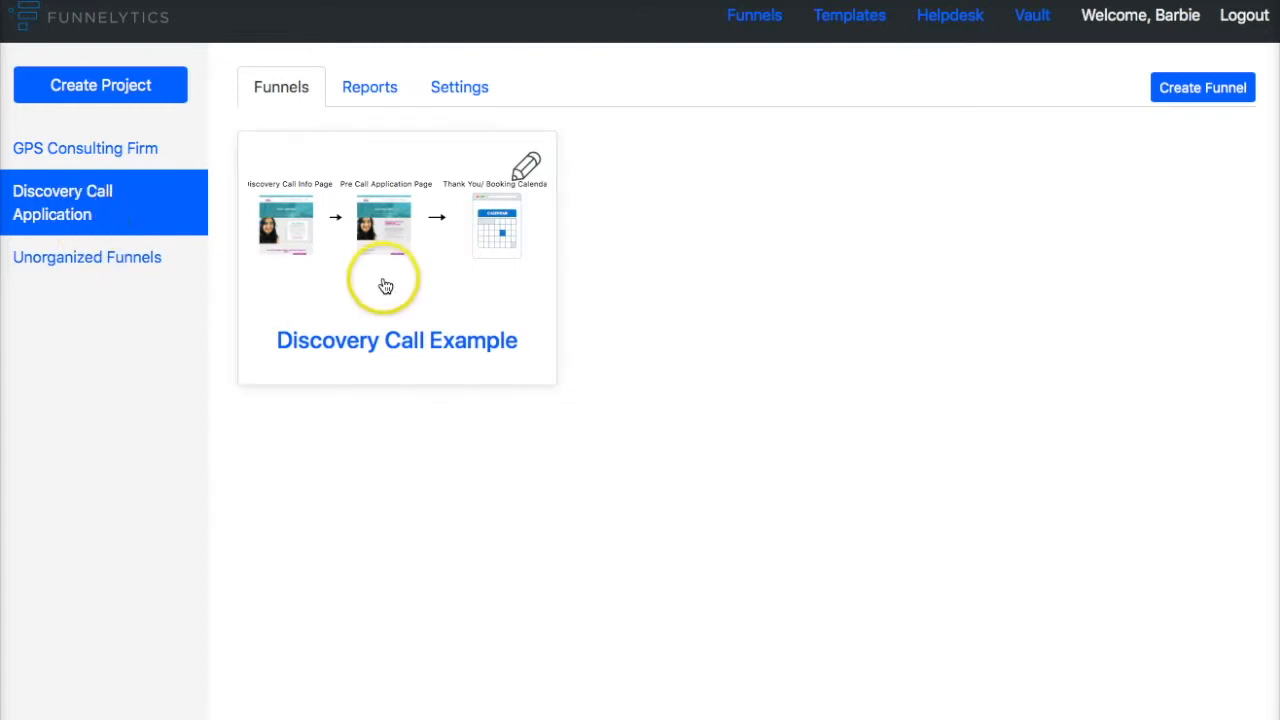
{"action": "left_click", "coordinate": [299, 288]}
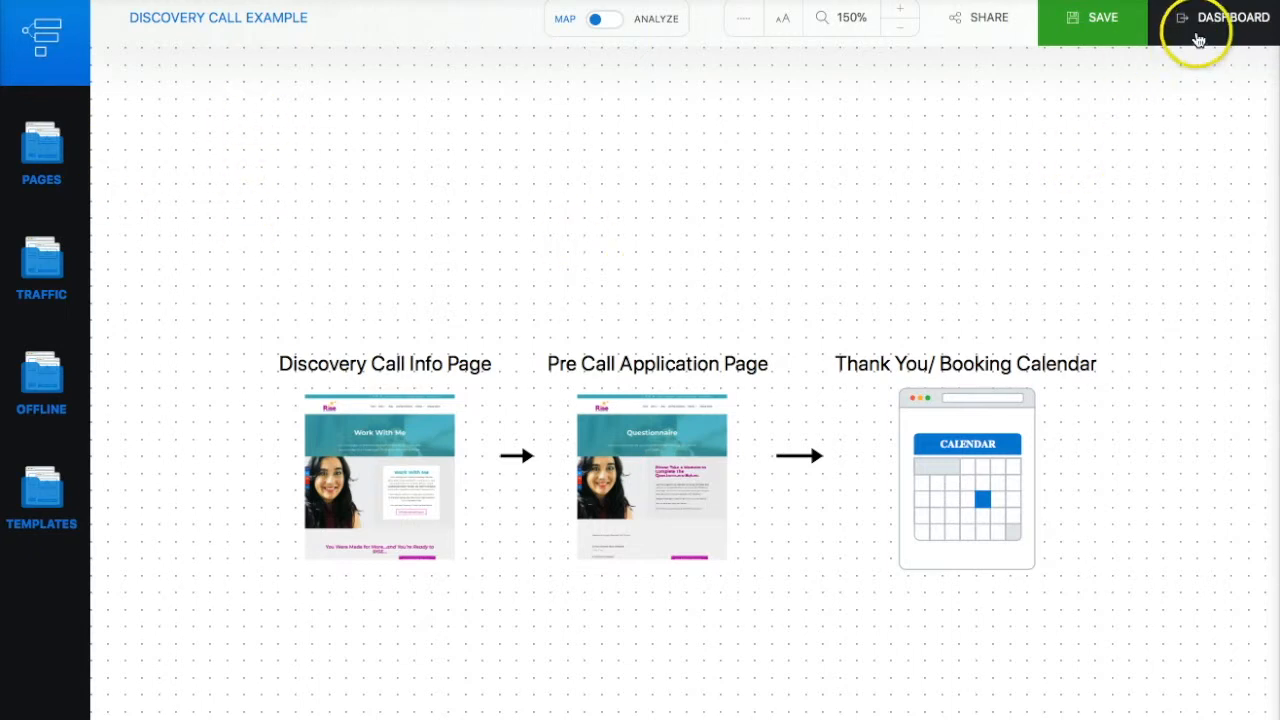
{"action": "left_click", "coordinate": [1218, 30]}
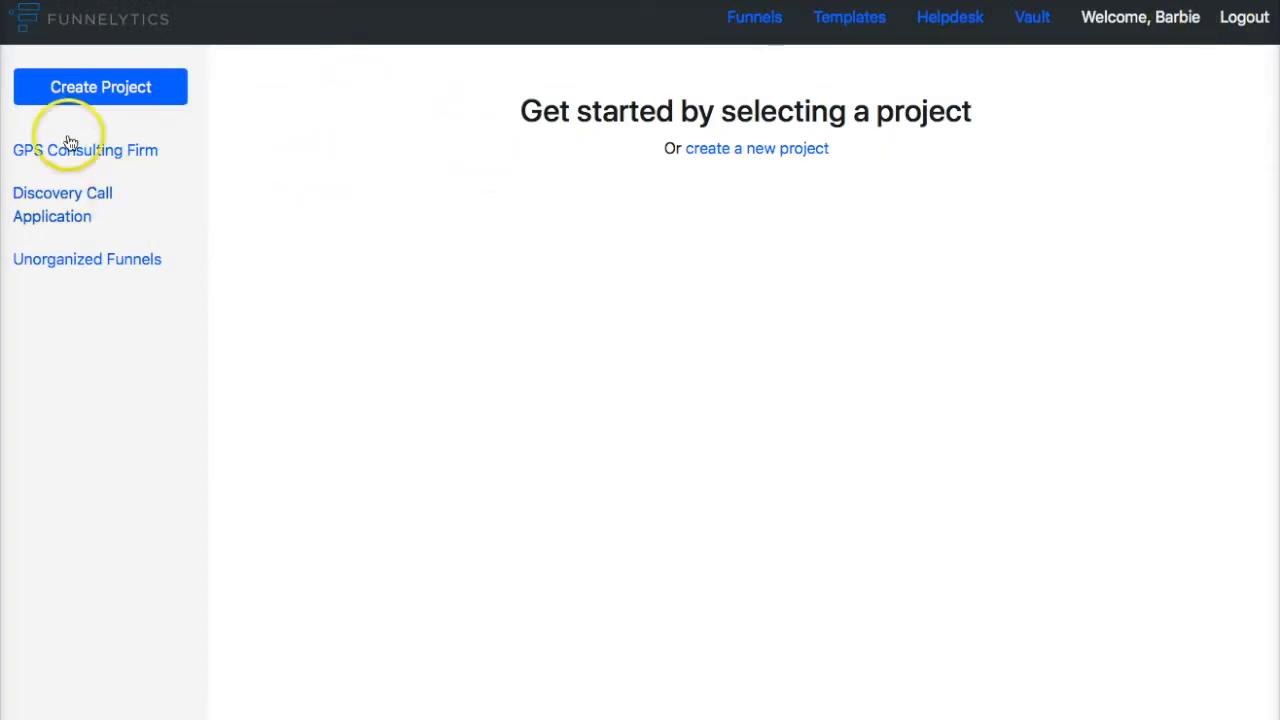
Step: Create a project named "Discovery Call Application Funnel Test 2"
{"action": "left_click", "coordinate": [137, 94]}
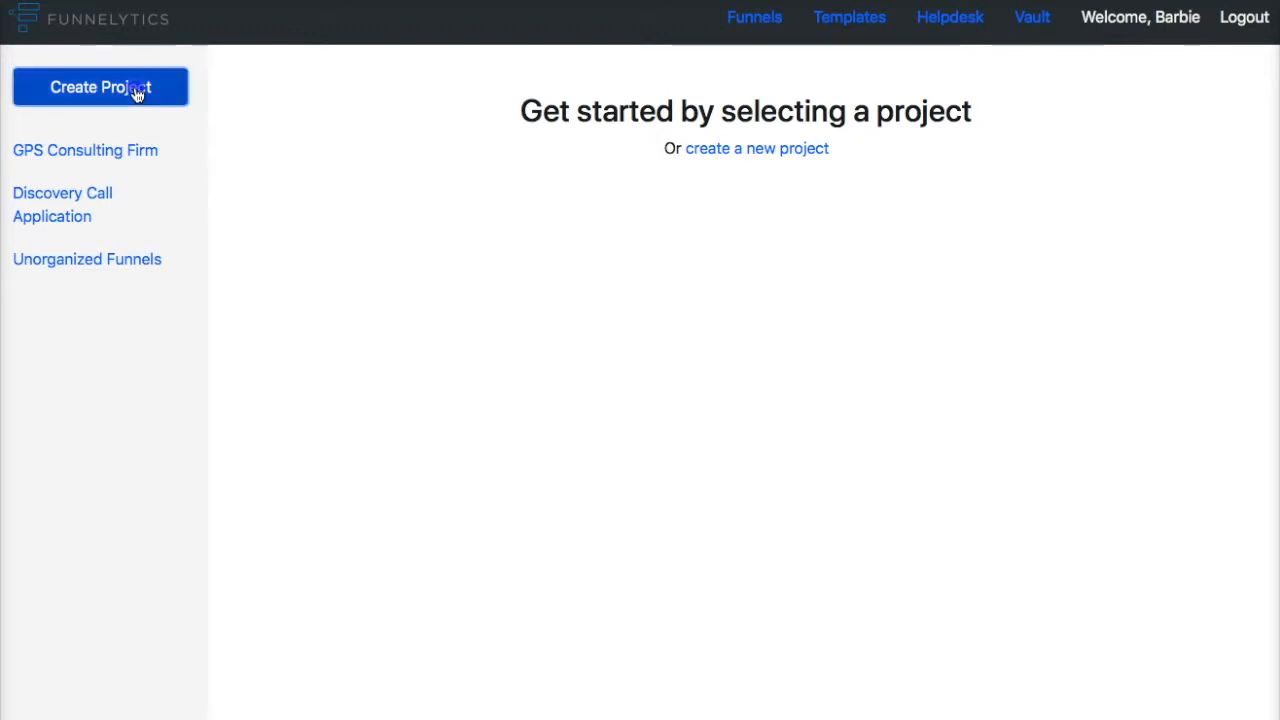
{"action": "left_click", "coordinate": [665, 246]}
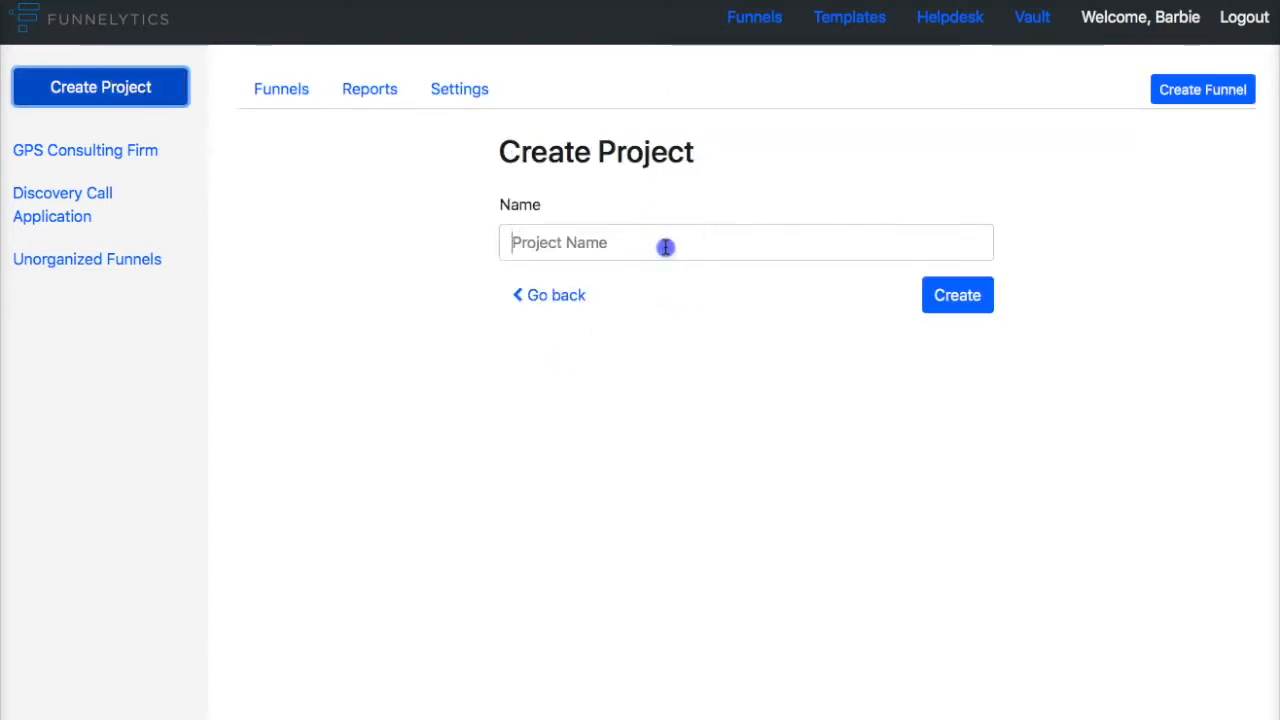
{"action": "type", "text": "D"}
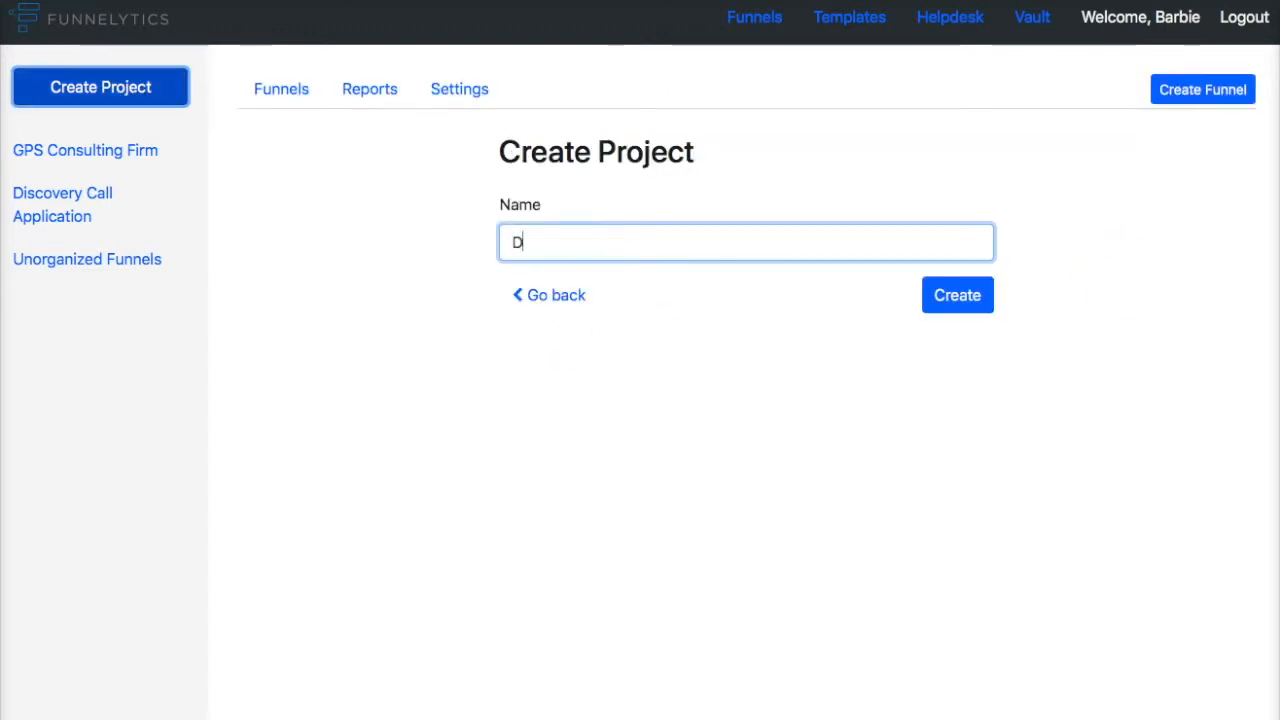
{"action": "type", "text": "iscovery Ap"}
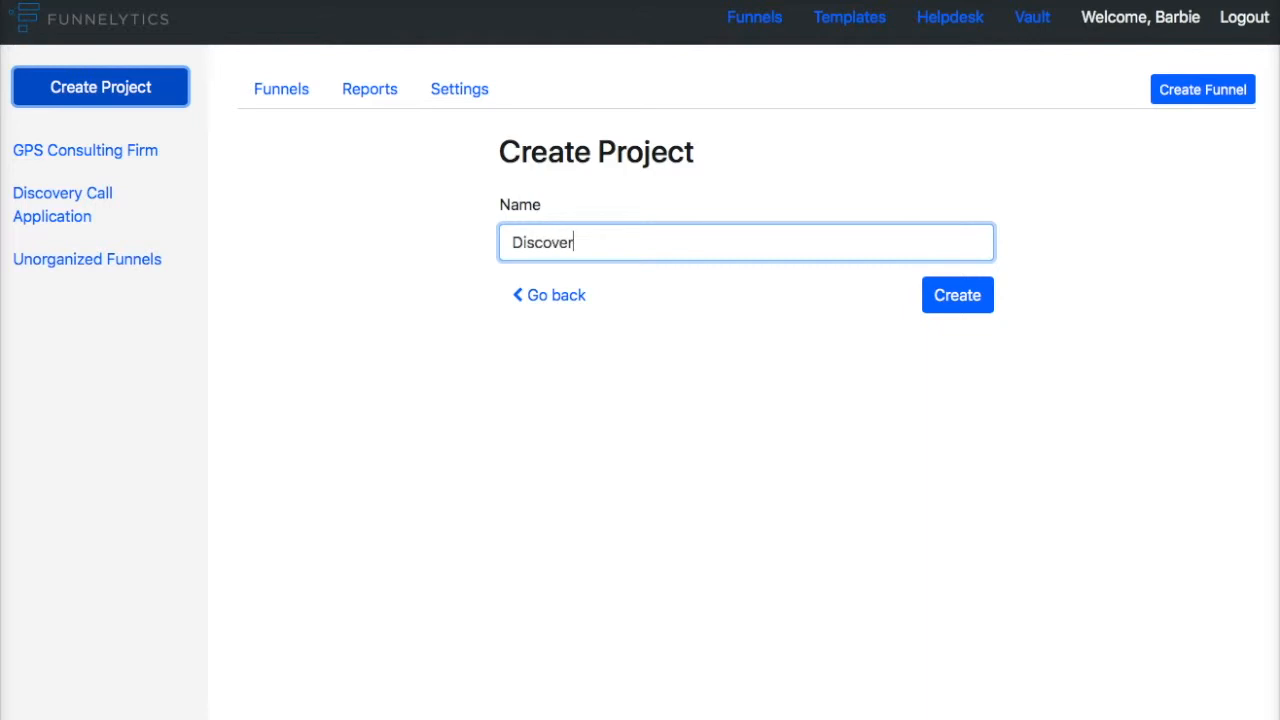
{"action": "key", "text": "BackSpace"}
{"action": "key", "text": "BackSpace"}
{"action": "type", "text": "Funne"}
{"action": "key", "text": "BackSpace"}
{"action": "key", "text": "BackSpace"}
{"action": "key", "text": "BackSpace"}
{"action": "key", "text": "BackSpace"}
{"action": "key", "text": "BackSpace"}
{"action": "type", "text": "Call Fu"}
{"action": "key", "text": "BackSpace"}
{"action": "key", "text": "BackSpace"}
{"action": "type", "text": "Applicati"}
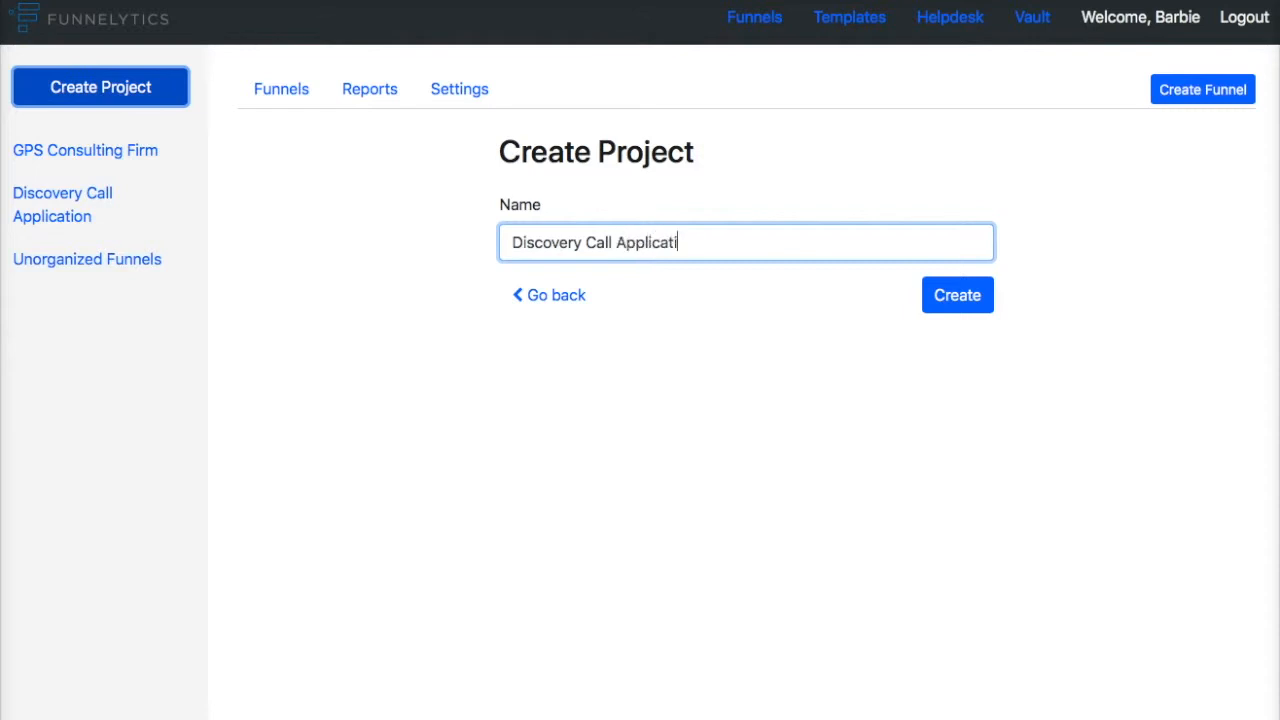
{"action": "type", "text": "on Funnel Test 3"}
{"action": "key", "text": "BackSpace"}
{"action": "type", "text": "2"}
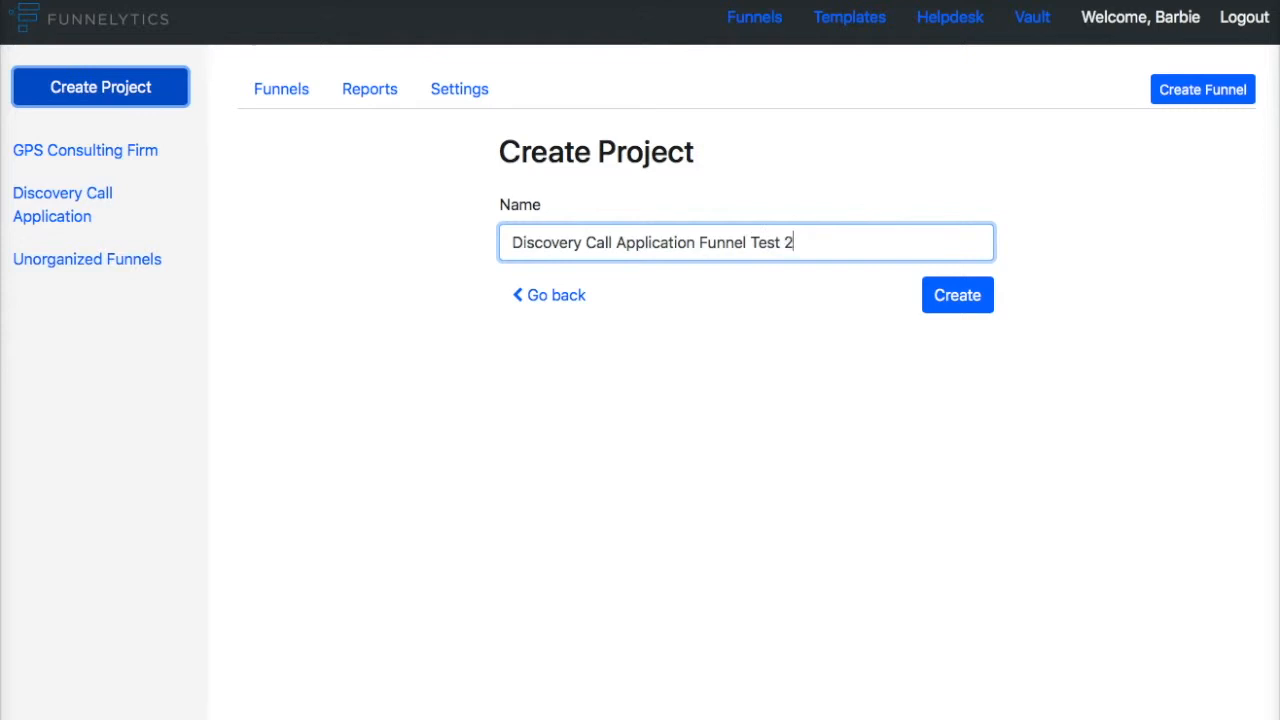
{"action": "left_click", "coordinate": [937, 296]}
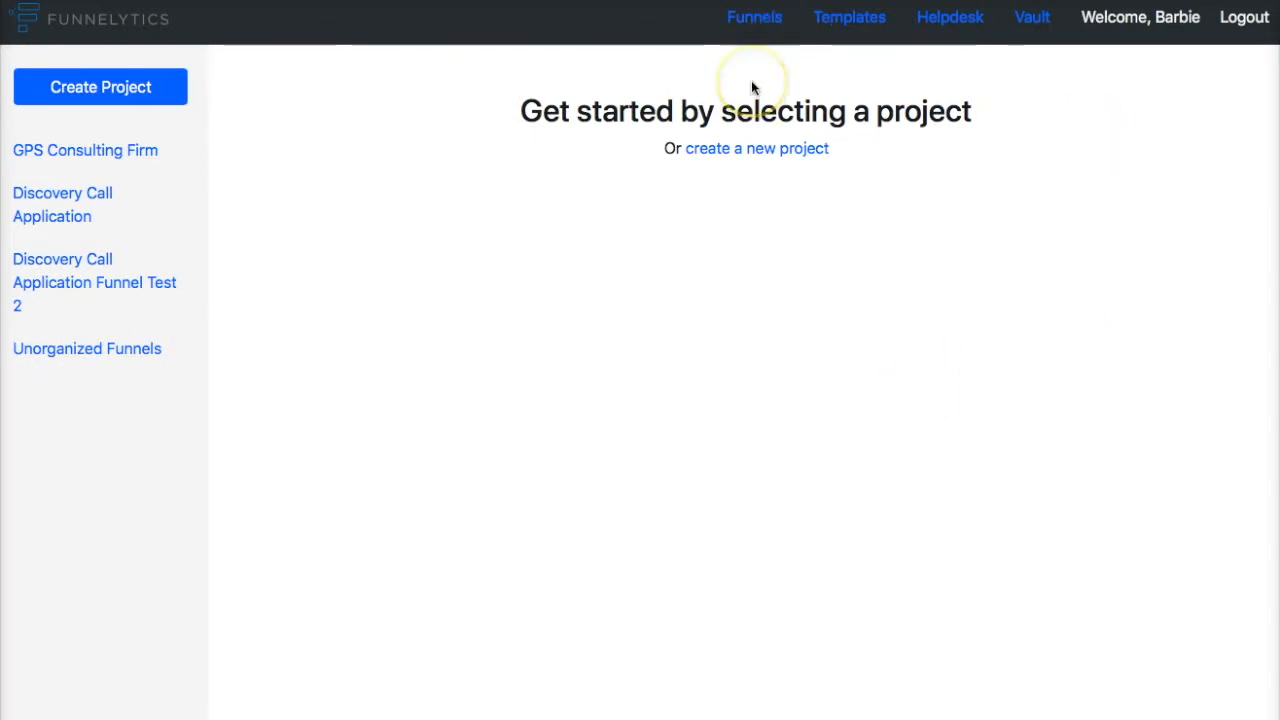
Step: Create a funnel named "Test Funnel" in the Discovery Call Application Funnel Test 2 project
{"action": "left_click", "coordinate": [118, 287]}
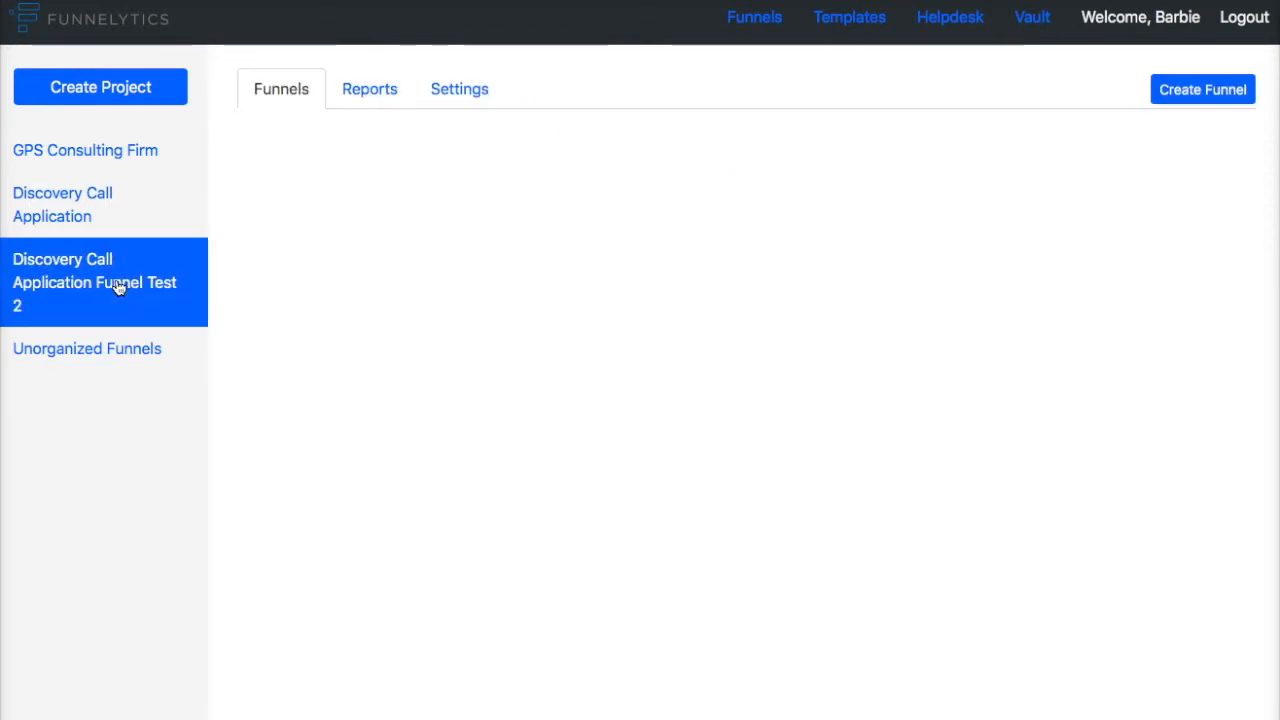
{"action": "left_click", "coordinate": [1198, 92]}
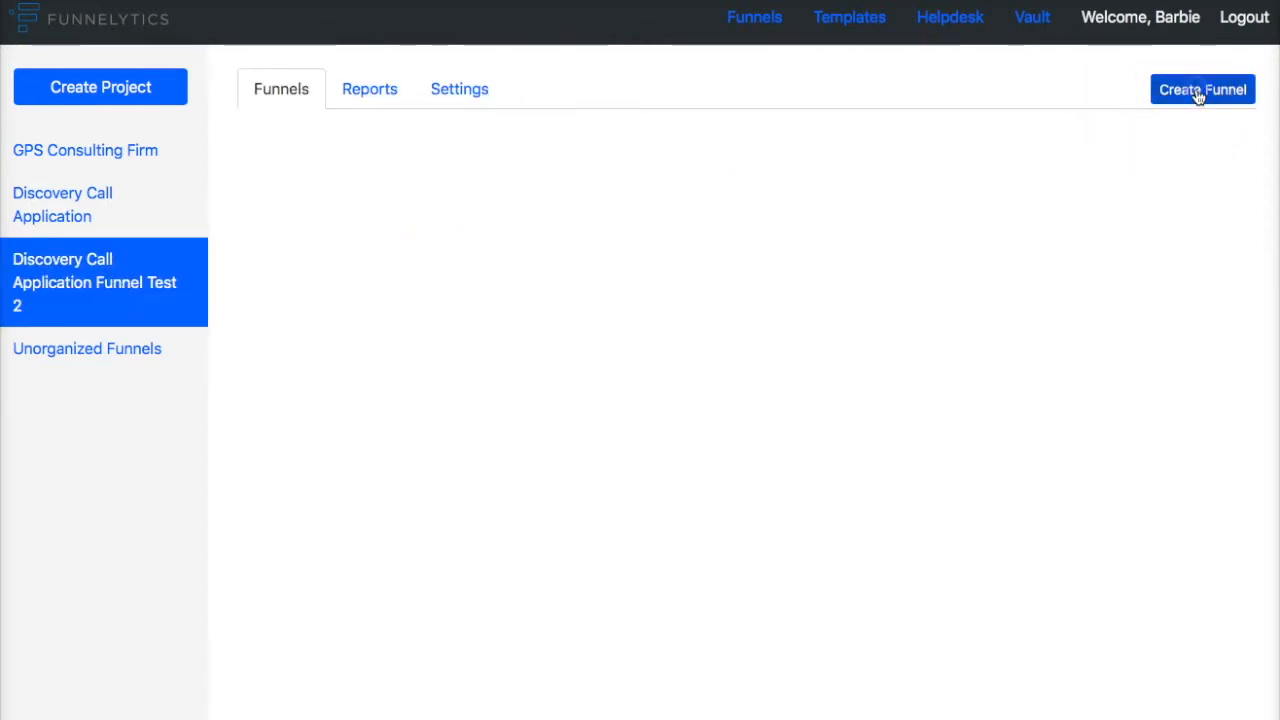
{"action": "left_click", "coordinate": [680, 182]}
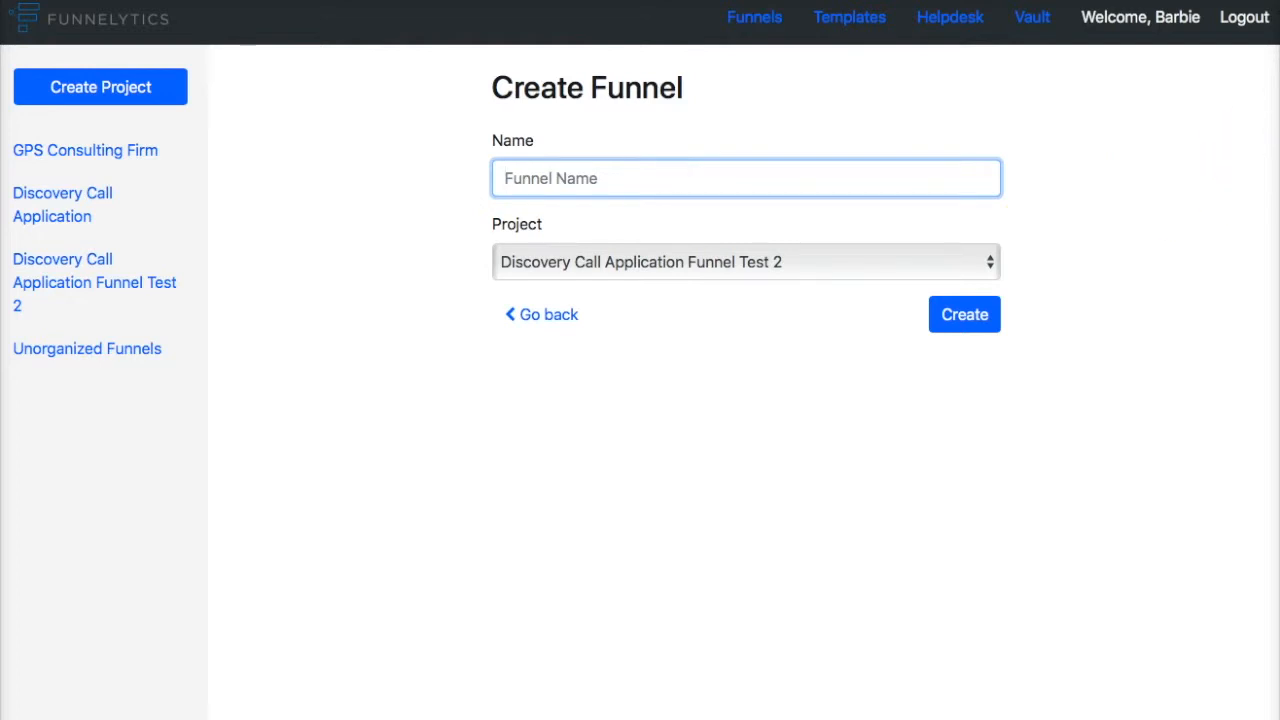
{"action": "type", "text": "Test Funnel"}
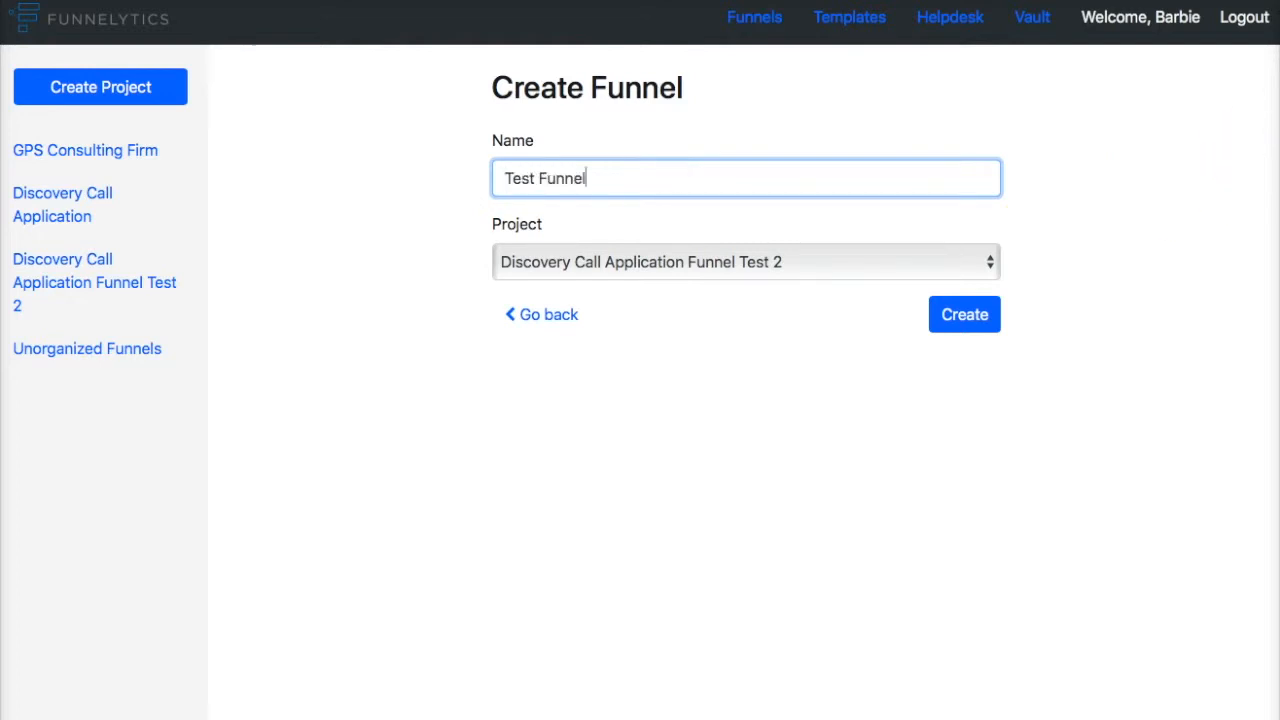
{"action": "left_click", "coordinate": [943, 314]}
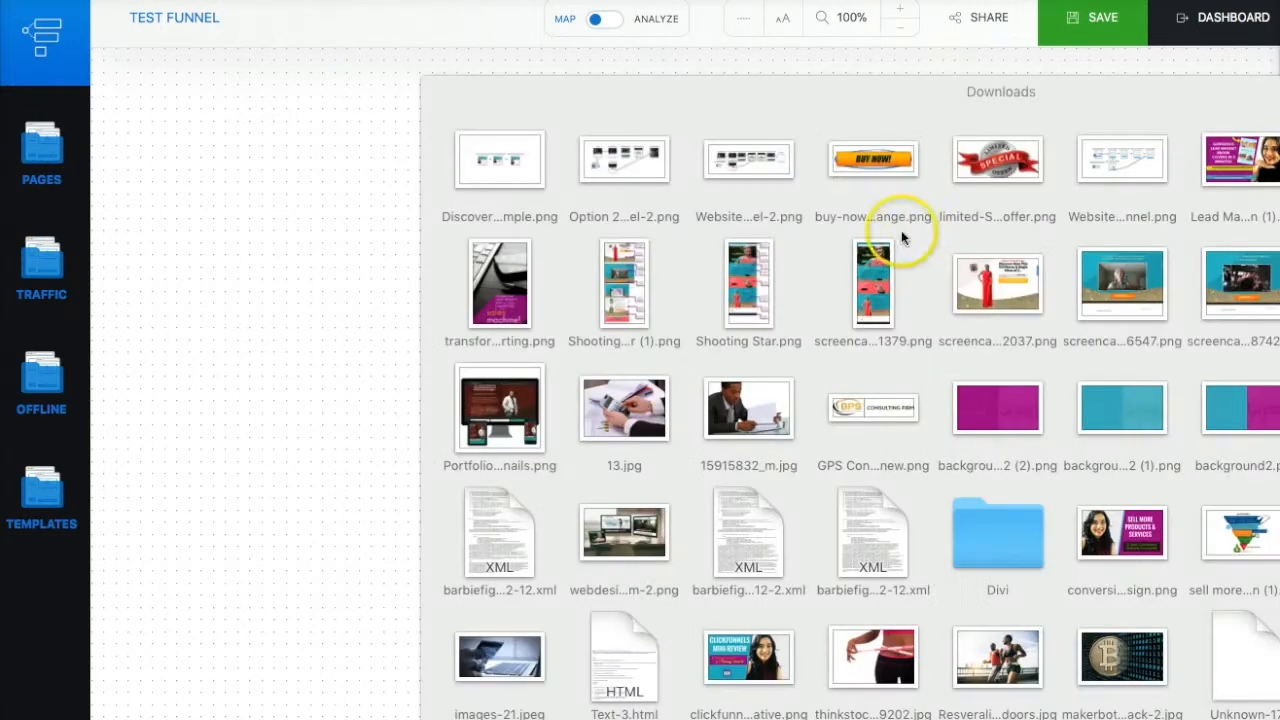
Step: Switch to the Rise marketing website in the browser and open its Work With Me page
{"action": "double_click", "coordinate": [886, 229]}
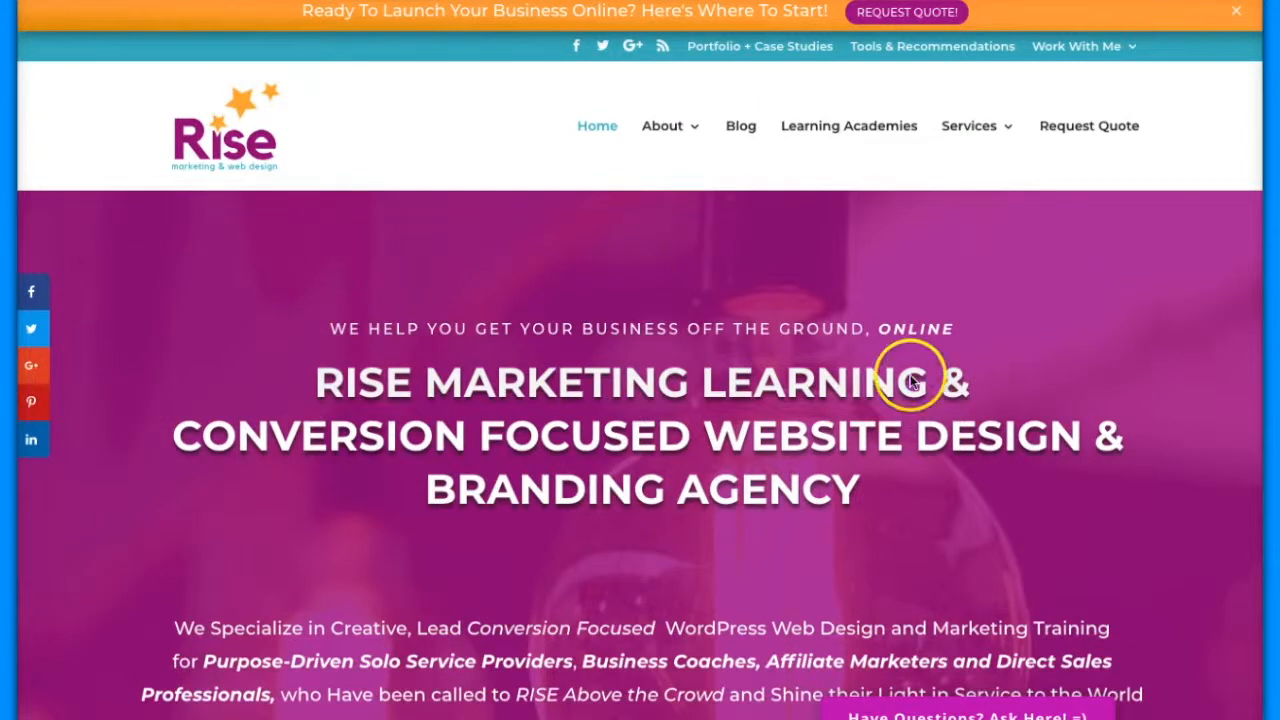
{"action": "mouse_move", "coordinate": [1086, 51]}
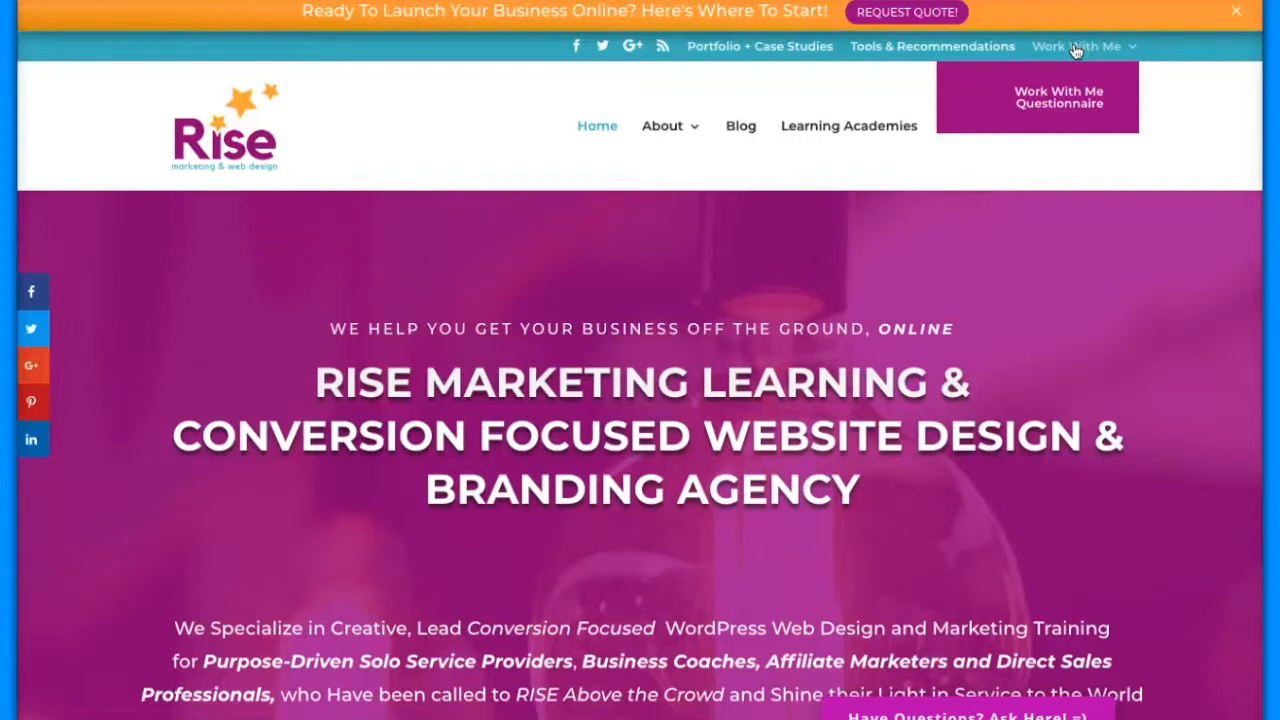
{"action": "left_click", "coordinate": [1076, 46]}
{"action": "left_click", "coordinate": [1078, 54]}
{"action": "left_click", "coordinate": [1078, 49]}
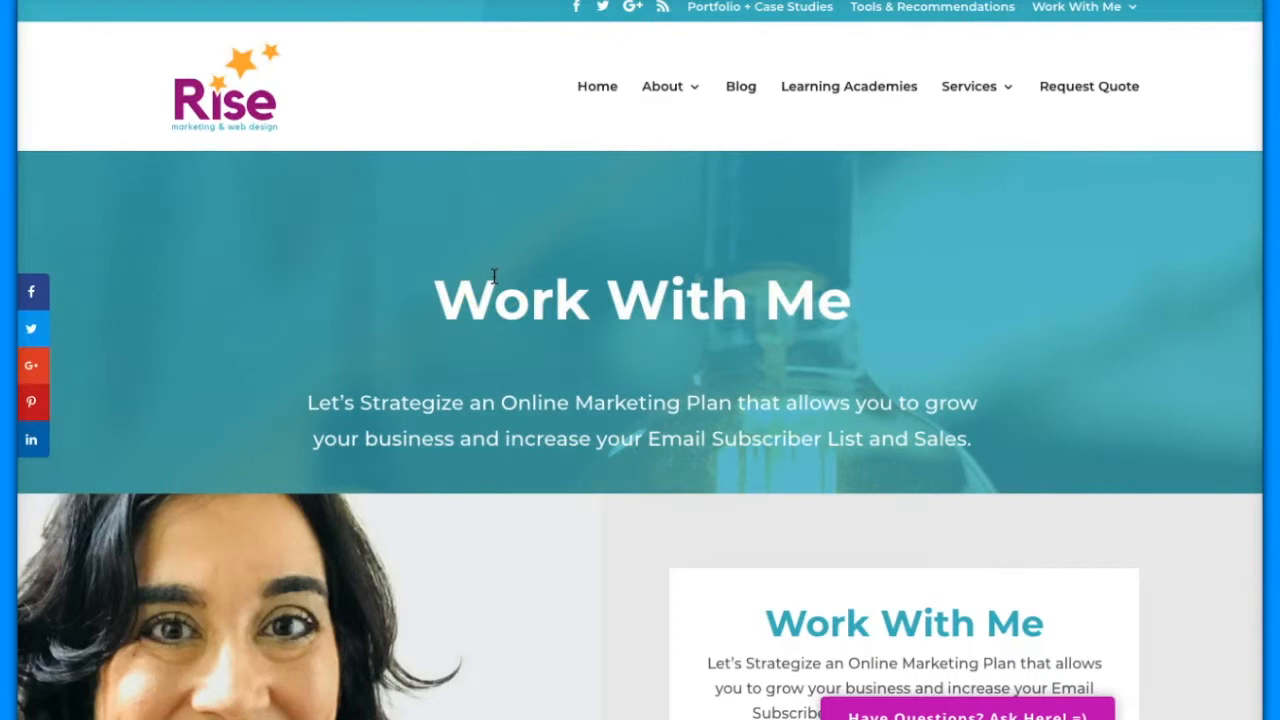
Step: Examine the Work With Me page's headline, introduction, questionnaire call-to-action and the sales text below it
{"action": "scroll", "coordinate": [494, 276], "scroll_direction": "down", "scroll_amount": 1}
{"action": "scroll", "coordinate": [494, 276], "scroll_direction": "down", "scroll_amount": 3}
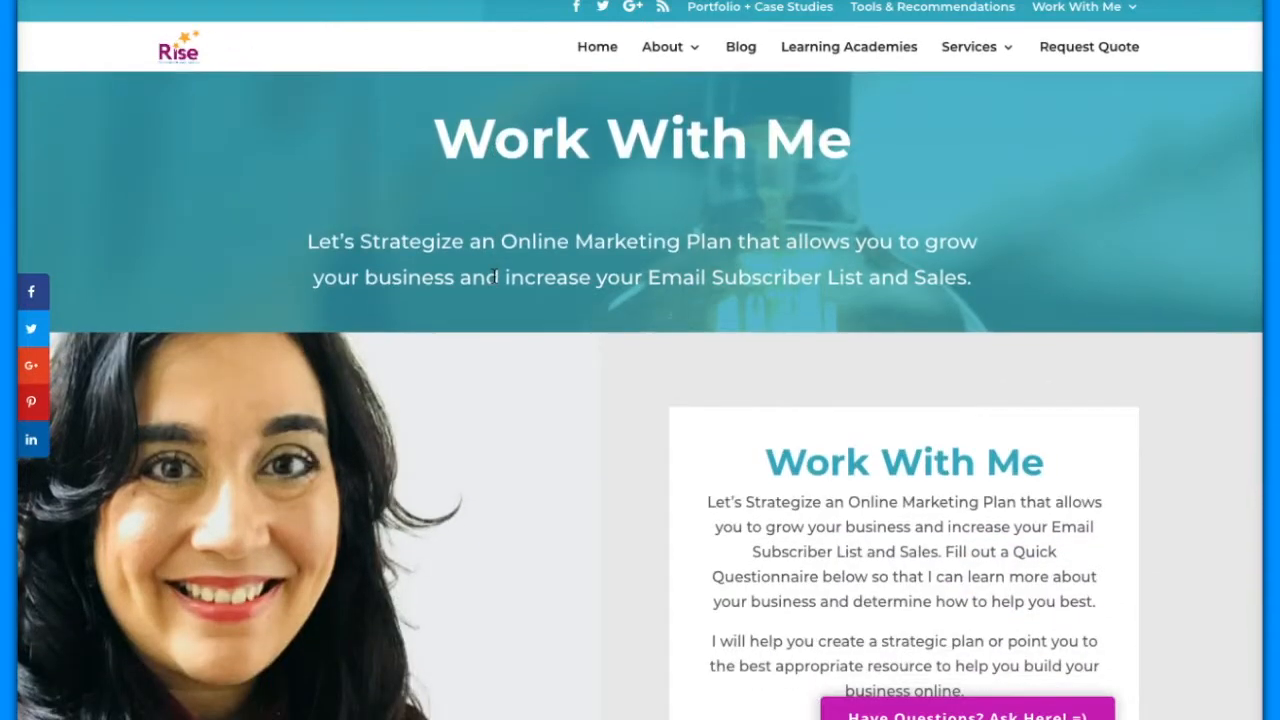
{"action": "scroll", "coordinate": [494, 276], "scroll_direction": "down", "scroll_amount": 1}
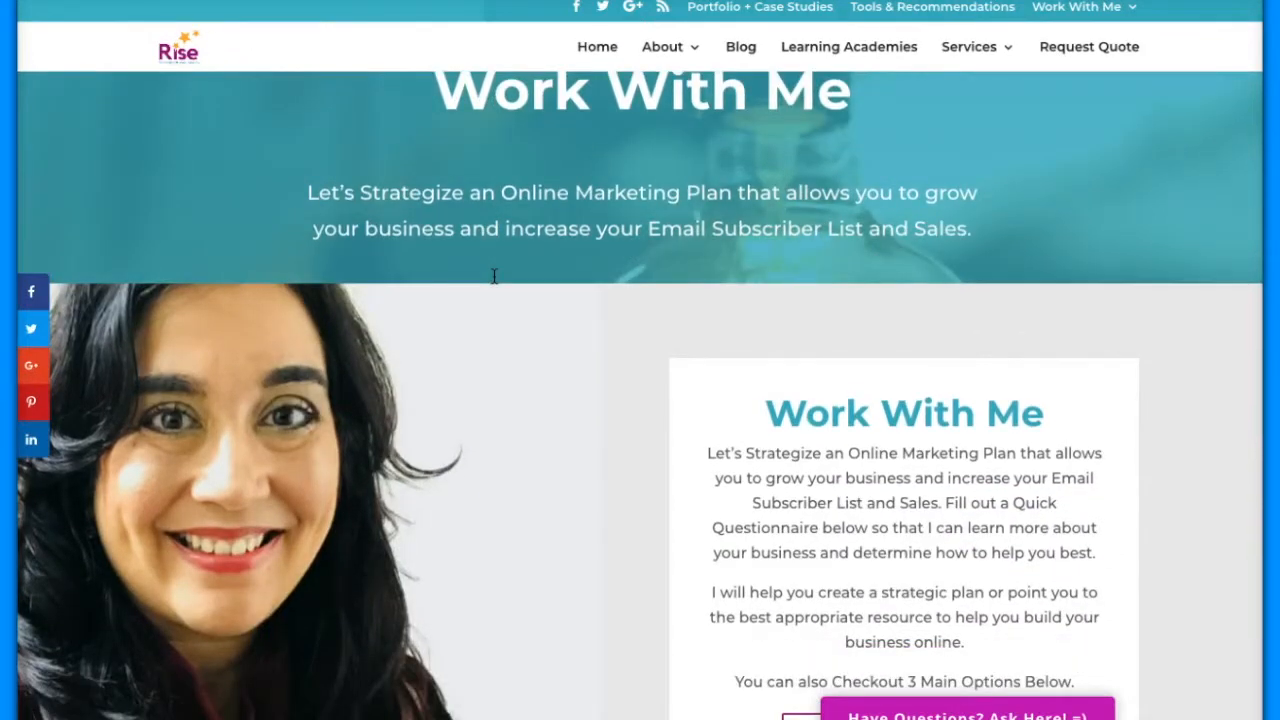
{"action": "scroll", "coordinate": [494, 276], "scroll_direction": "up", "scroll_amount": 1}
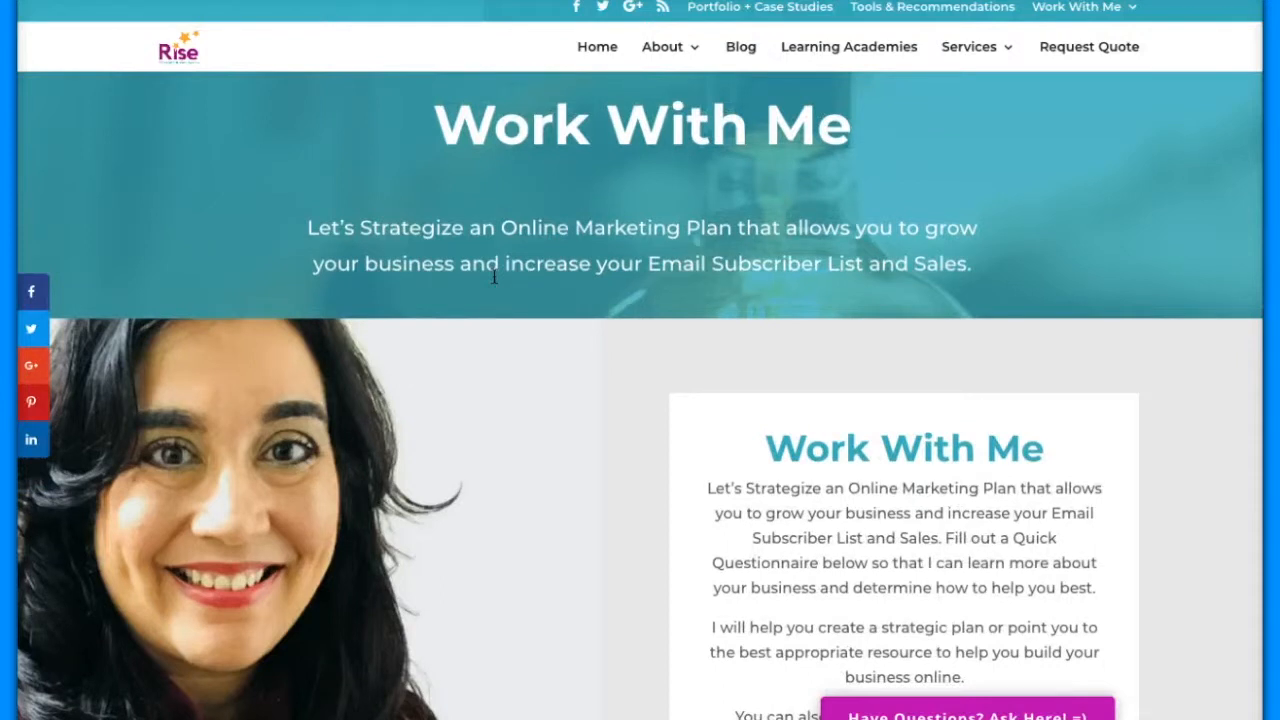
{"action": "scroll", "coordinate": [494, 276], "scroll_direction": "down", "scroll_amount": 5}
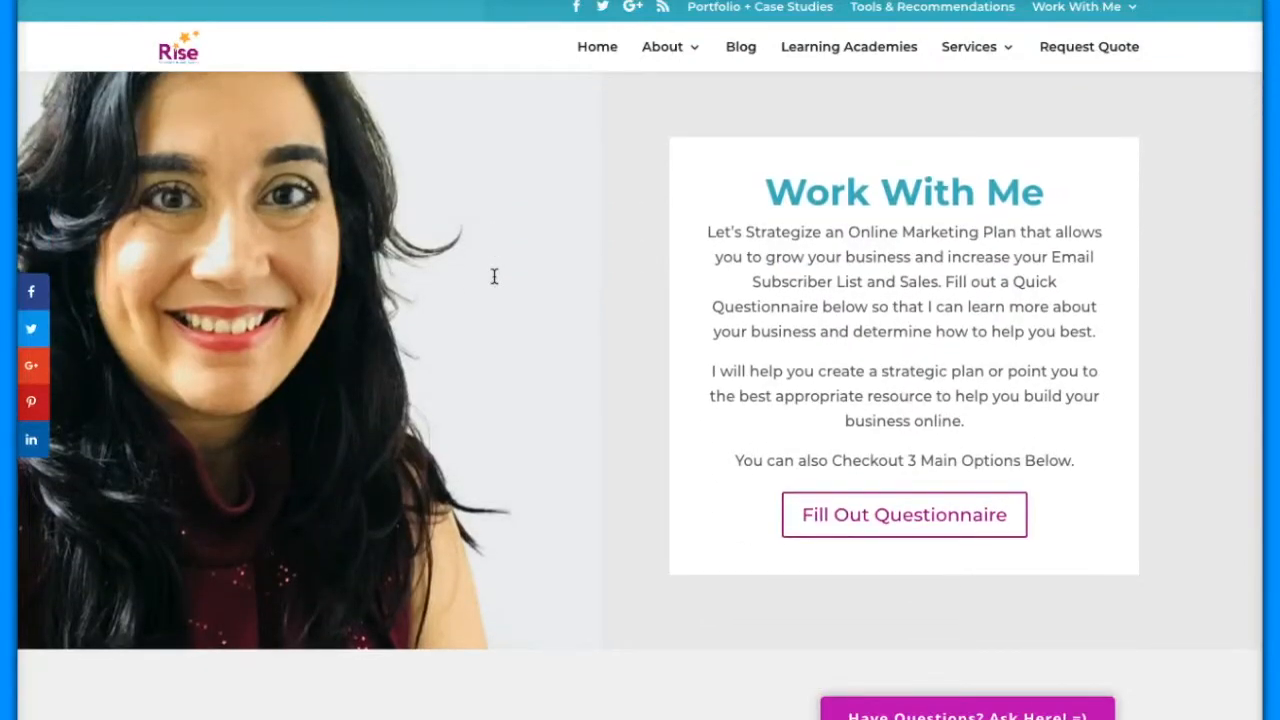
{"action": "scroll", "coordinate": [494, 276], "scroll_direction": "down", "scroll_amount": 10}
{"action": "scroll", "coordinate": [494, 276], "scroll_direction": "down", "scroll_amount": 20}
{"action": "scroll", "coordinate": [494, 276], "scroll_direction": "down", "scroll_amount": 5}
{"action": "scroll", "coordinate": [494, 276], "scroll_direction": "up", "scroll_amount": 20}
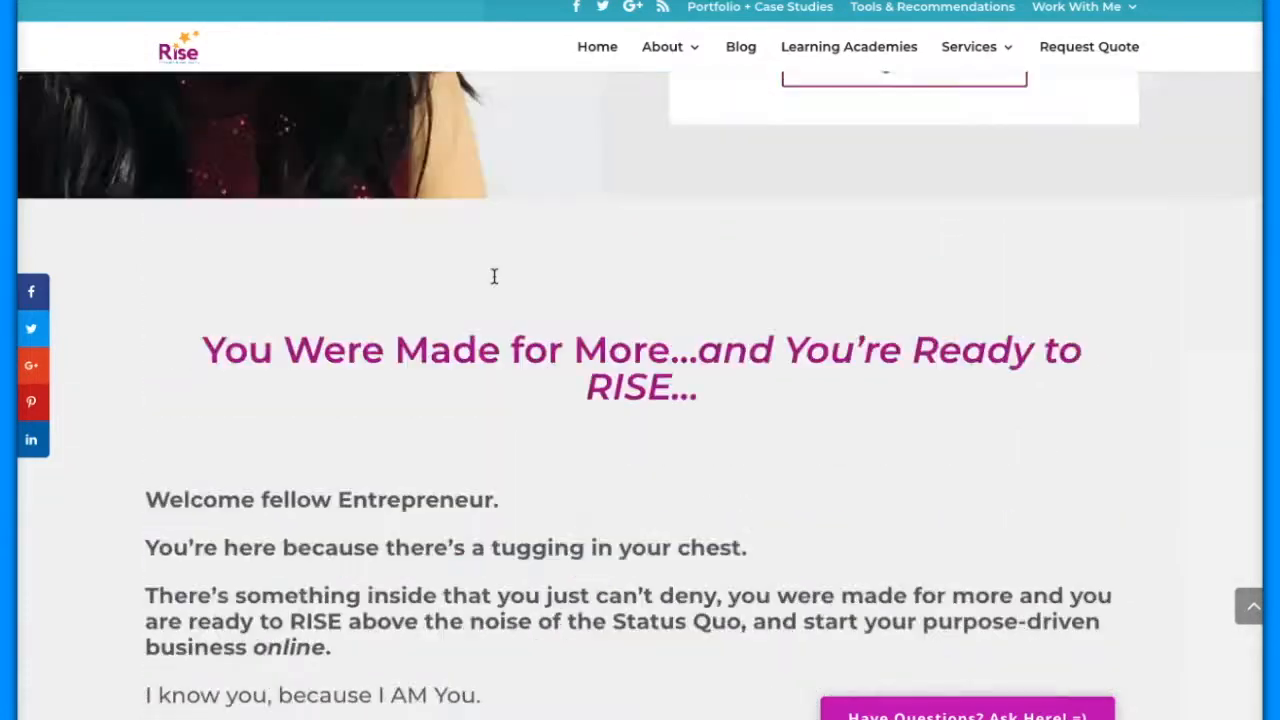
{"action": "scroll", "coordinate": [494, 276], "scroll_direction": "up", "scroll_amount": 8}
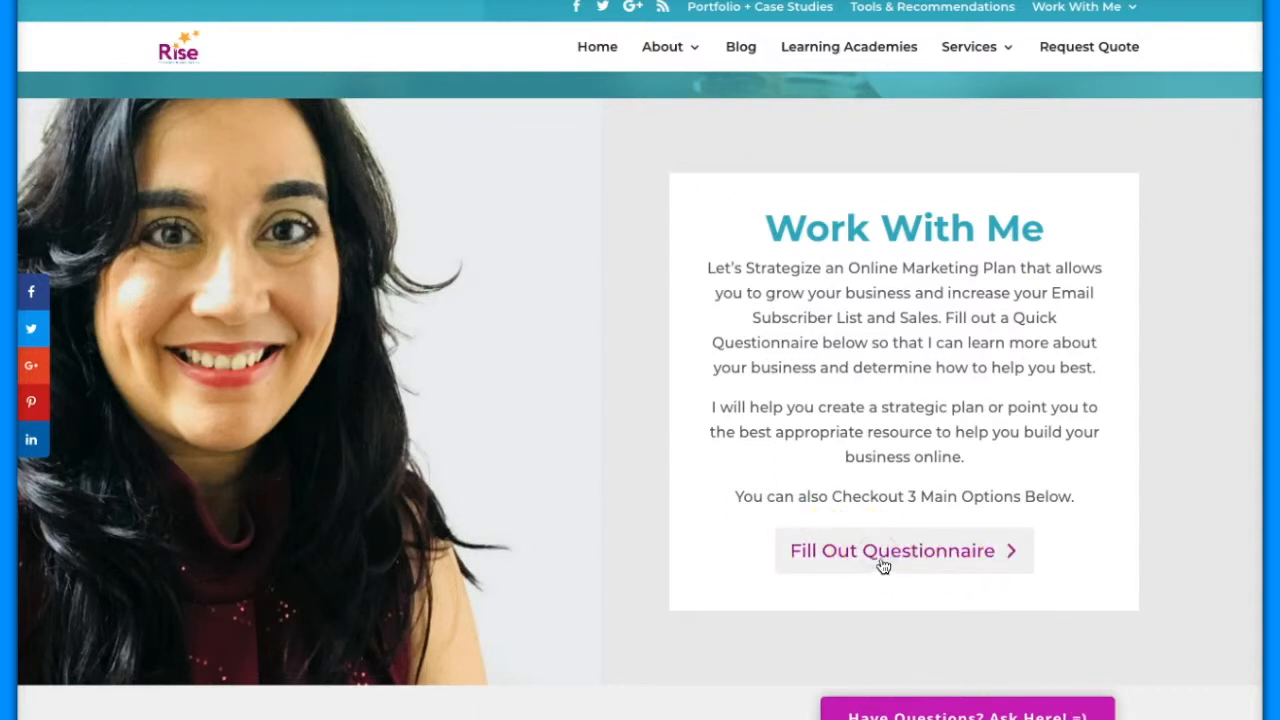
Step: Open the questionnaire from the Work With Me page and review its introduction and application questions
{"action": "left_click", "coordinate": [918, 560]}
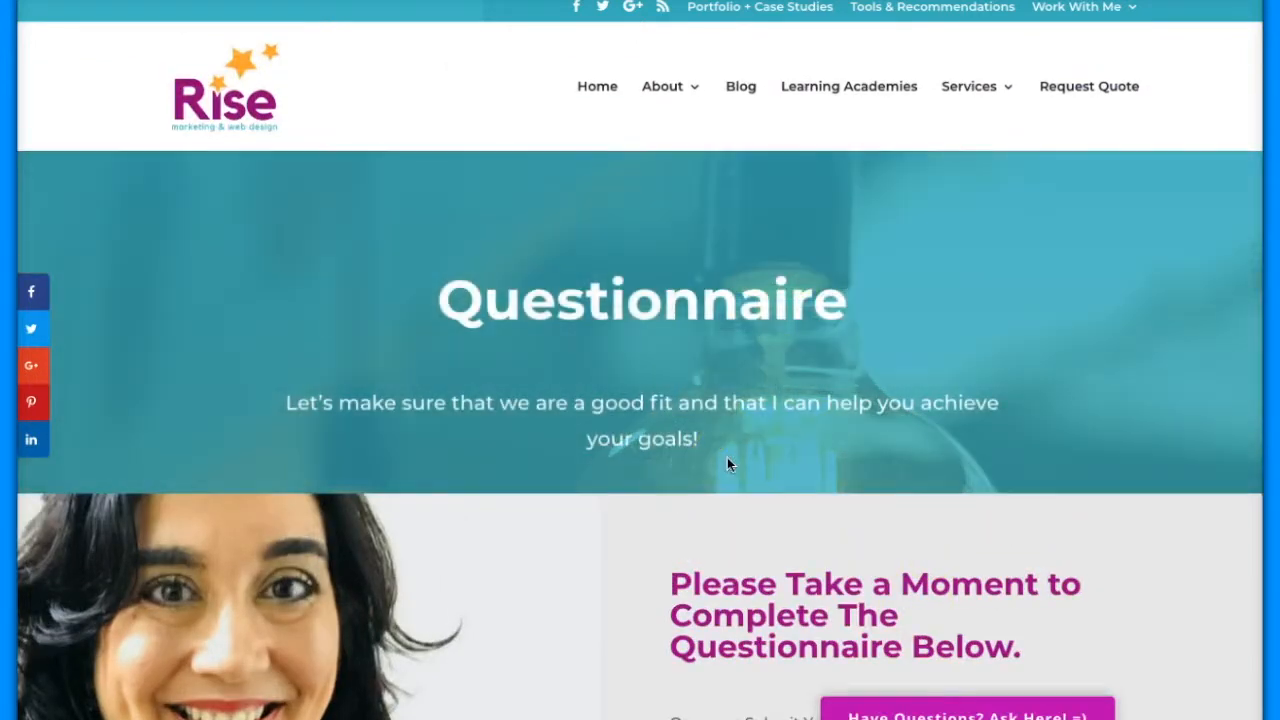
{"action": "scroll", "coordinate": [727, 460], "scroll_direction": "down", "scroll_amount": 2}
{"action": "scroll", "coordinate": [727, 460], "scroll_direction": "down", "scroll_amount": 4}
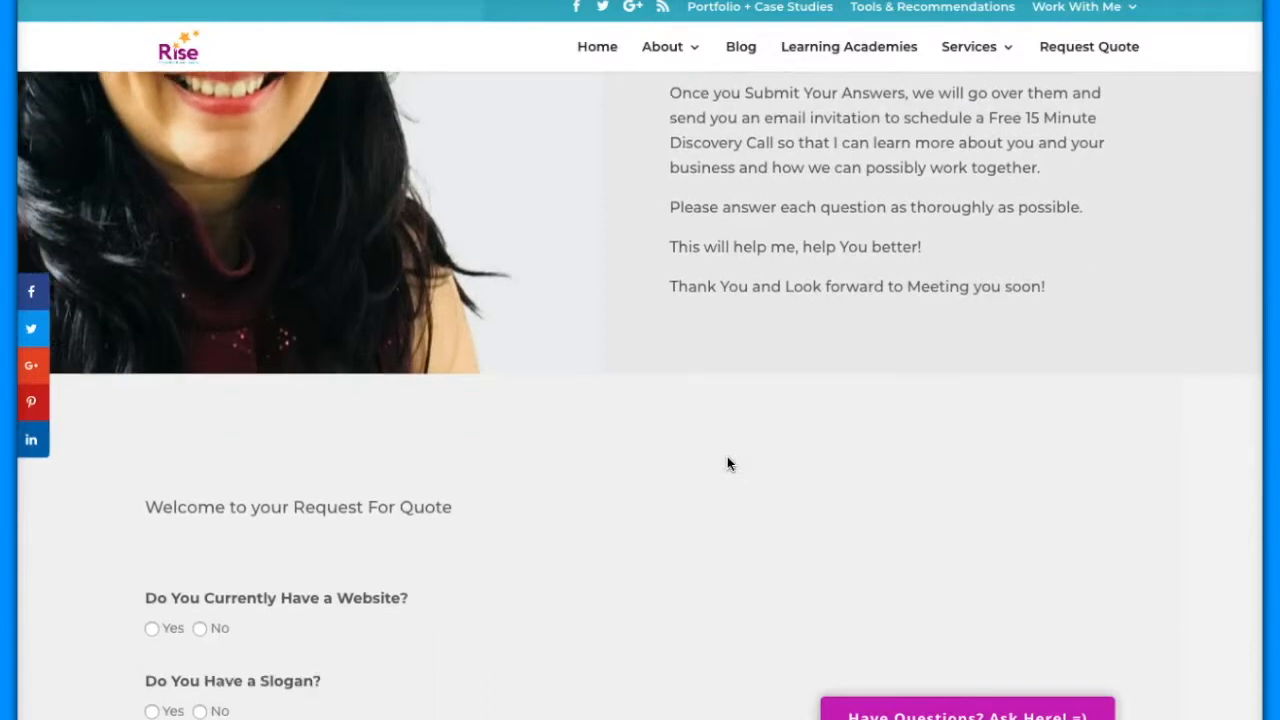
{"action": "scroll", "coordinate": [557, 530], "scroll_direction": "down", "scroll_amount": 2}
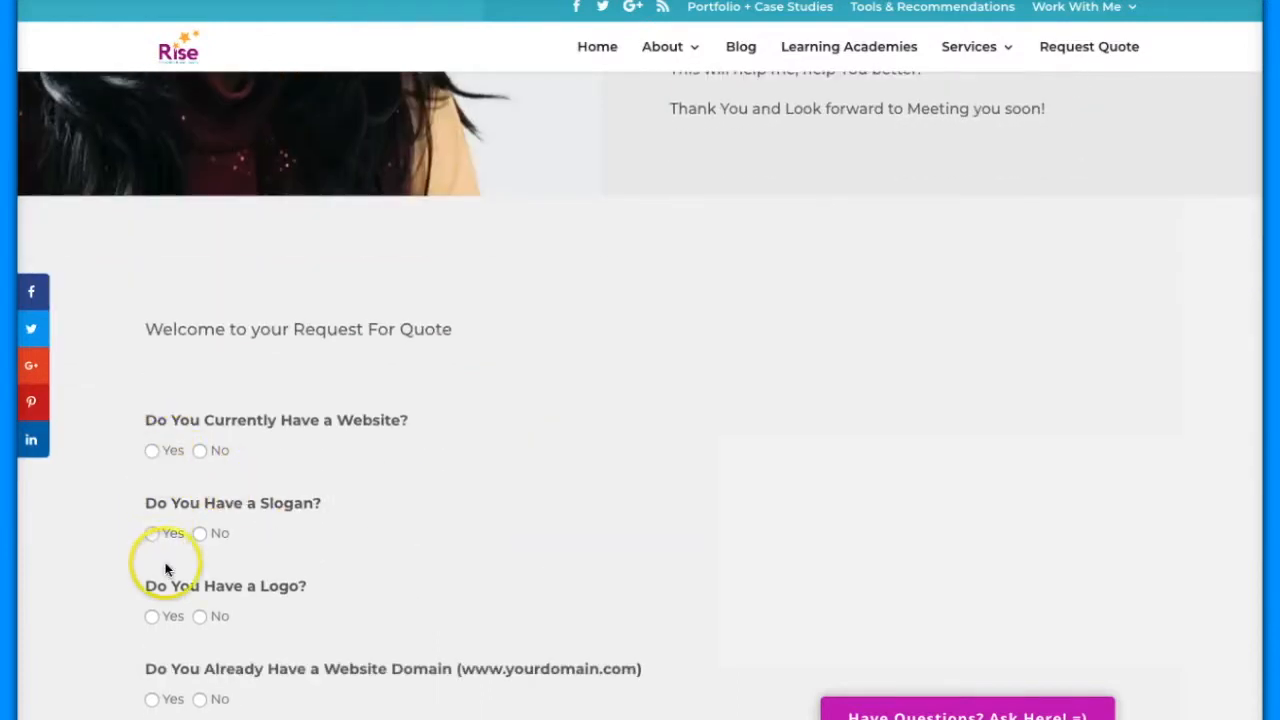
{"action": "scroll", "coordinate": [402, 545], "scroll_direction": "down", "scroll_amount": 2}
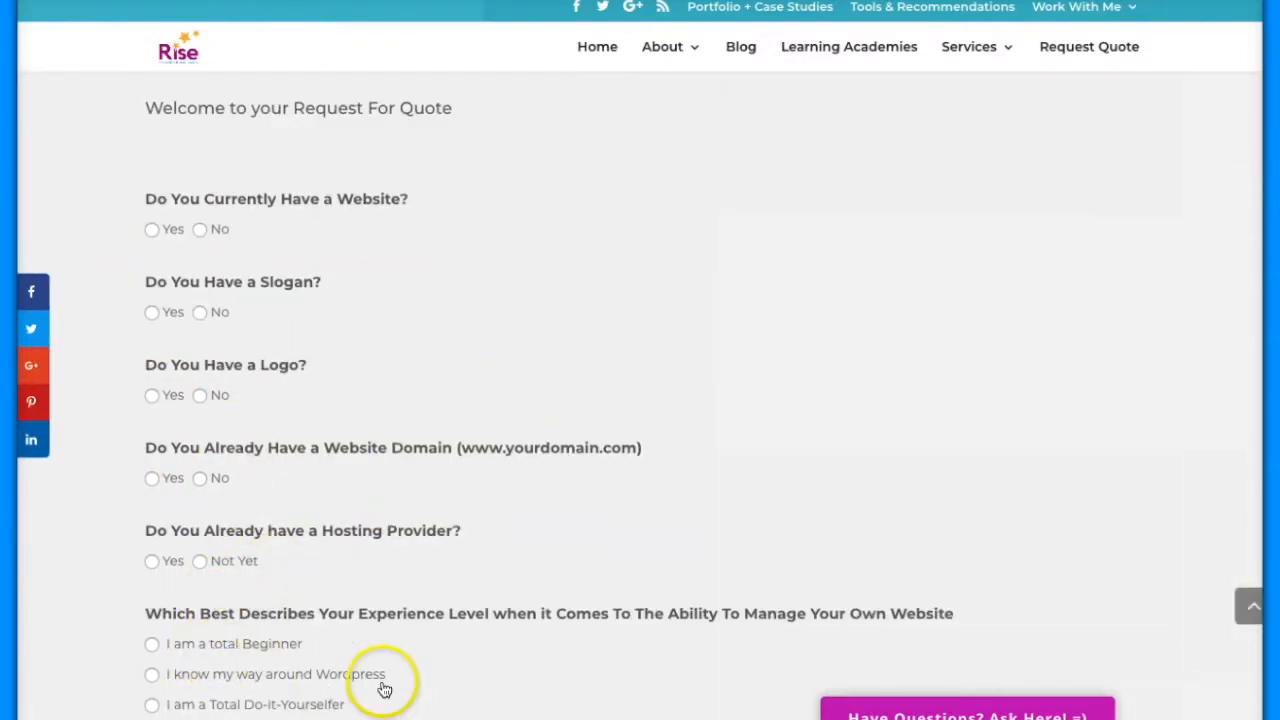
{"action": "scroll", "coordinate": [330, 622], "scroll_direction": "down", "scroll_amount": 2}
{"action": "scroll", "coordinate": [460, 612], "scroll_direction": "down", "scroll_amount": 3}
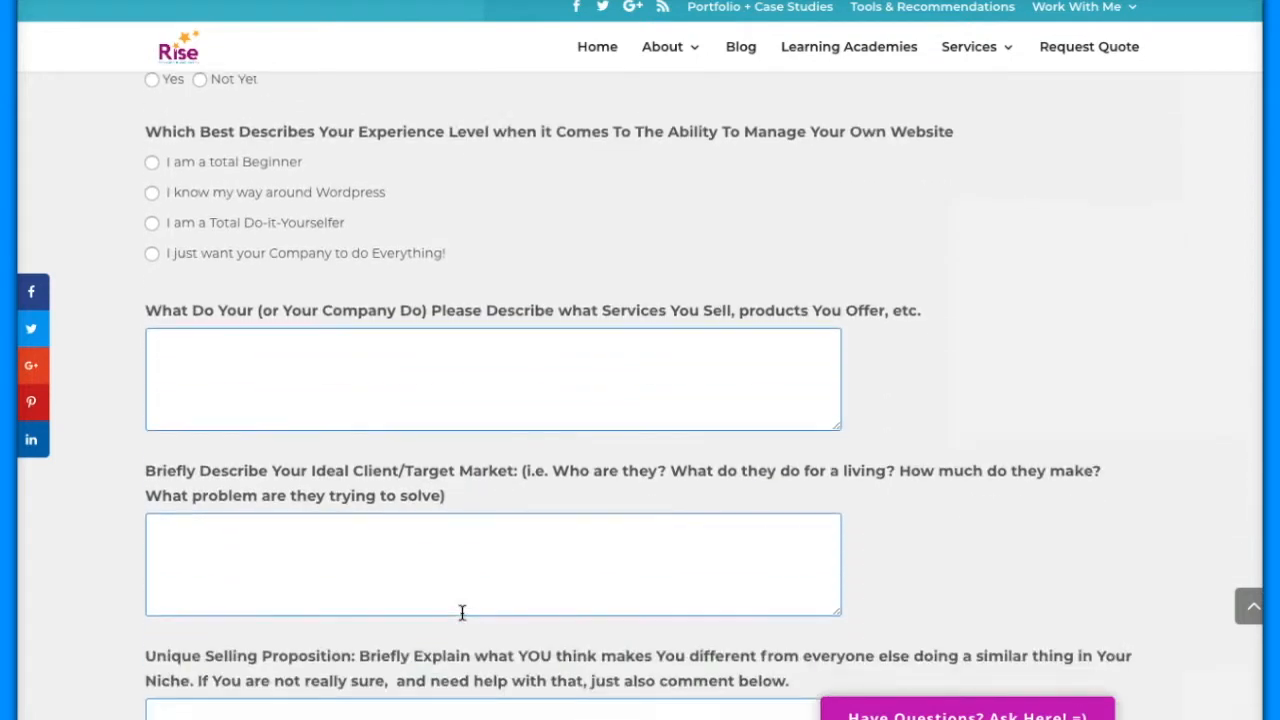
{"action": "scroll", "coordinate": [462, 612], "scroll_direction": "down", "scroll_amount": 8}
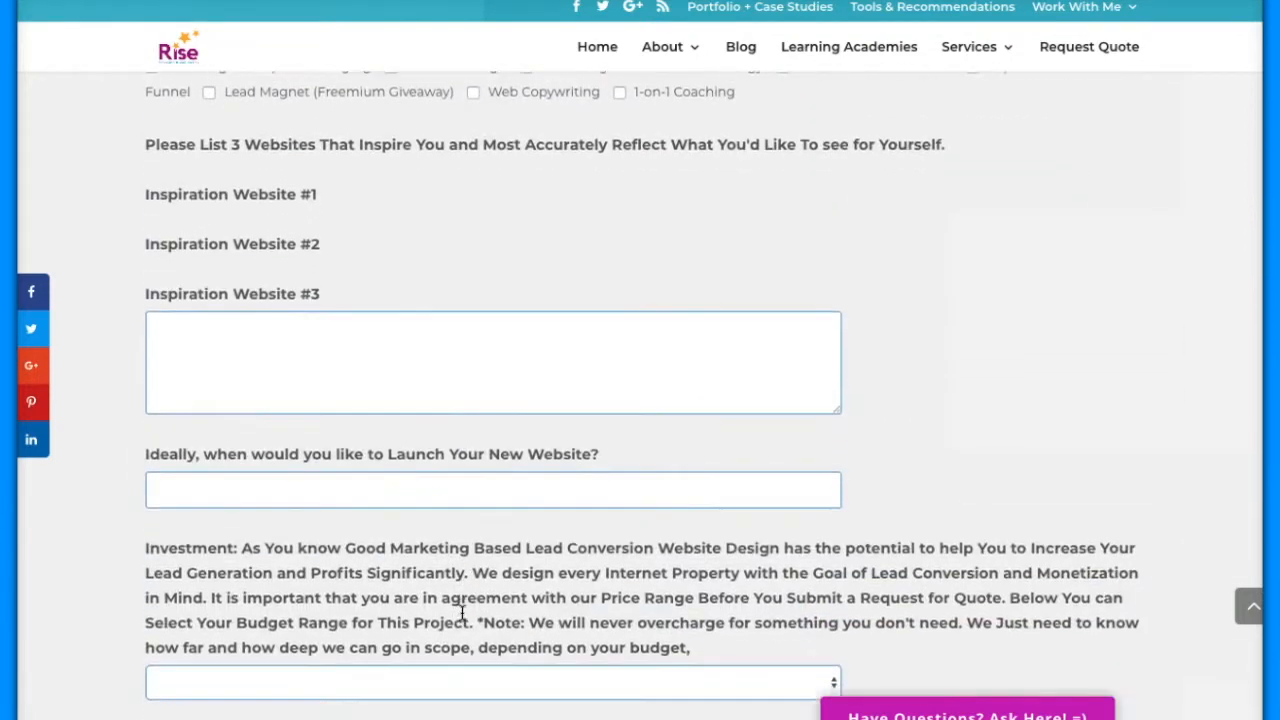
{"action": "scroll", "coordinate": [462, 612], "scroll_direction": "up", "scroll_amount": 20}
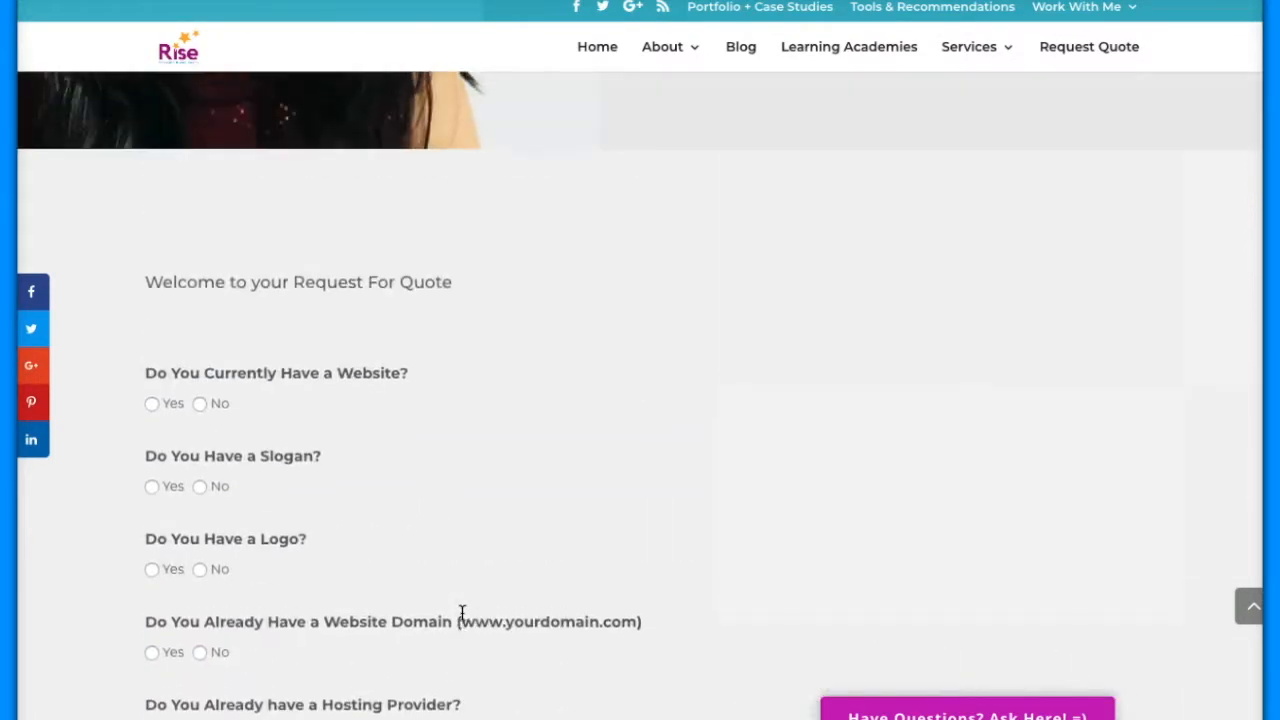
{"action": "scroll", "coordinate": [462, 612], "scroll_direction": "up", "scroll_amount": 2}
{"action": "scroll", "coordinate": [462, 612], "scroll_direction": "up", "scroll_amount": 4}
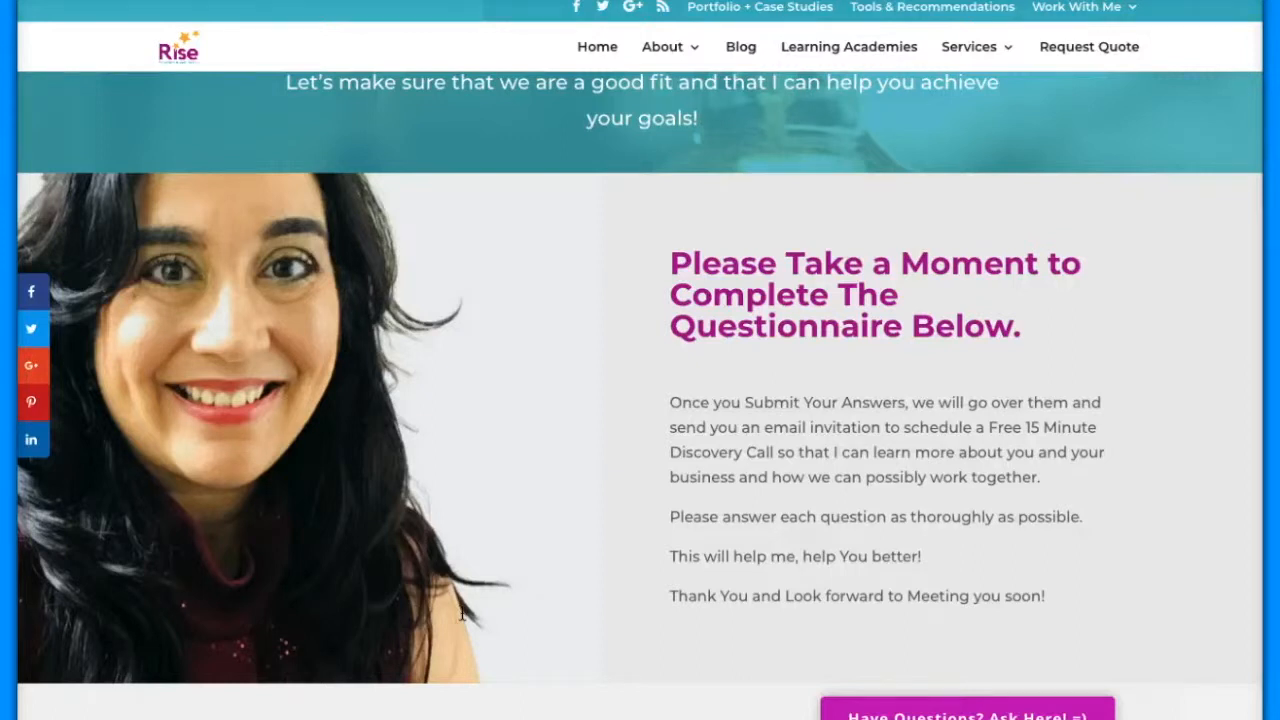
{"action": "scroll", "coordinate": [462, 612], "scroll_direction": "up", "scroll_amount": 4}
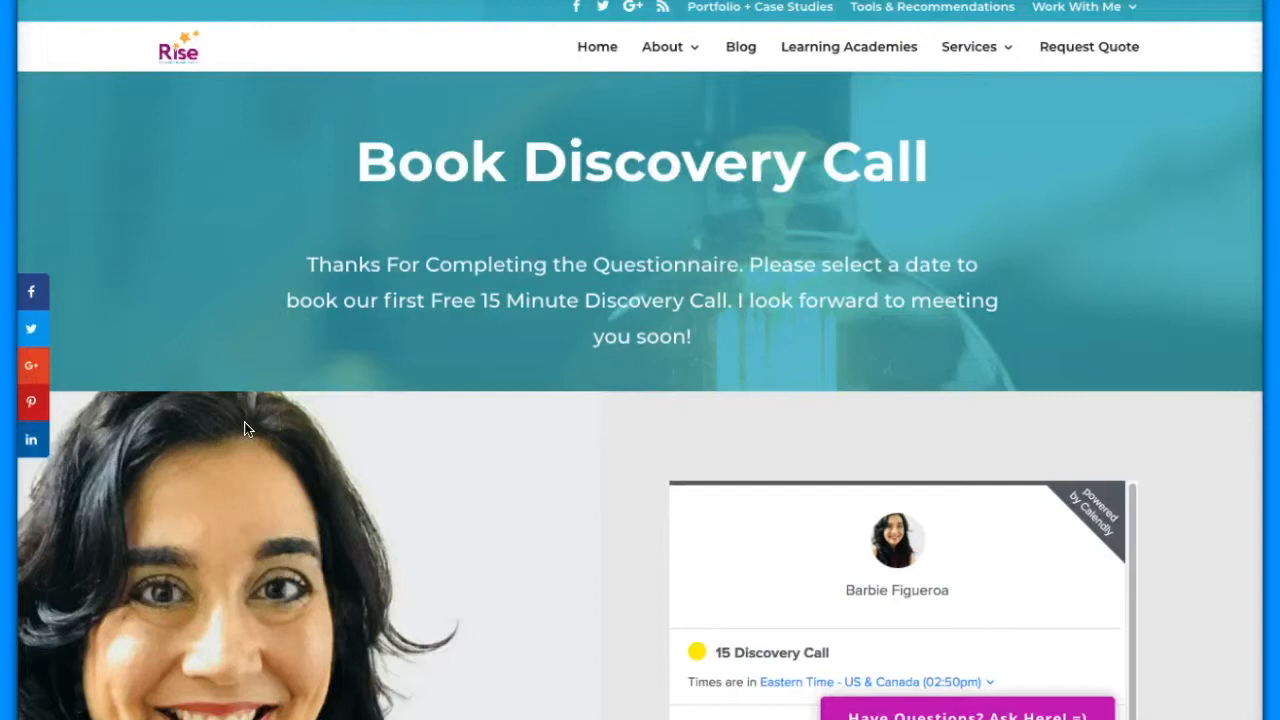
Step: Review the Book Discovery Call page and the day selection in its 15-minute call booking calendar
{"action": "scroll", "coordinate": [409, 443], "scroll_direction": "down", "scroll_amount": 3}
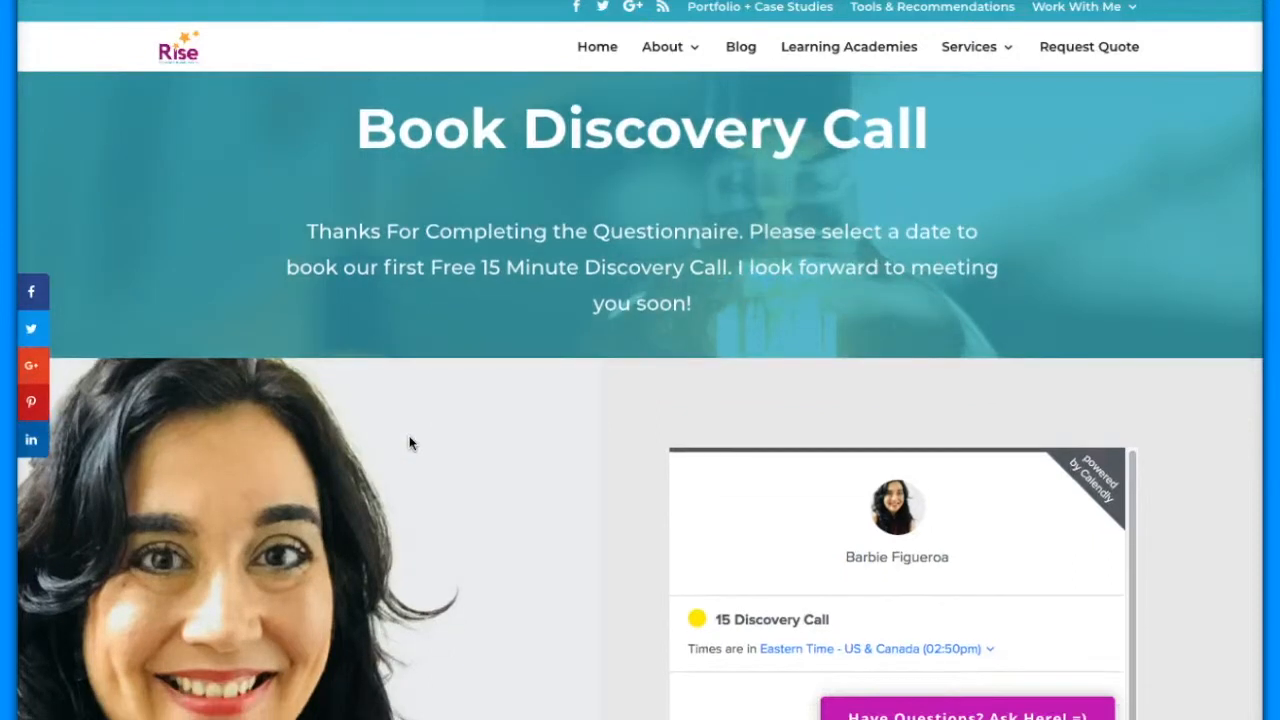
{"action": "scroll", "coordinate": [409, 443], "scroll_direction": "down", "scroll_amount": 5}
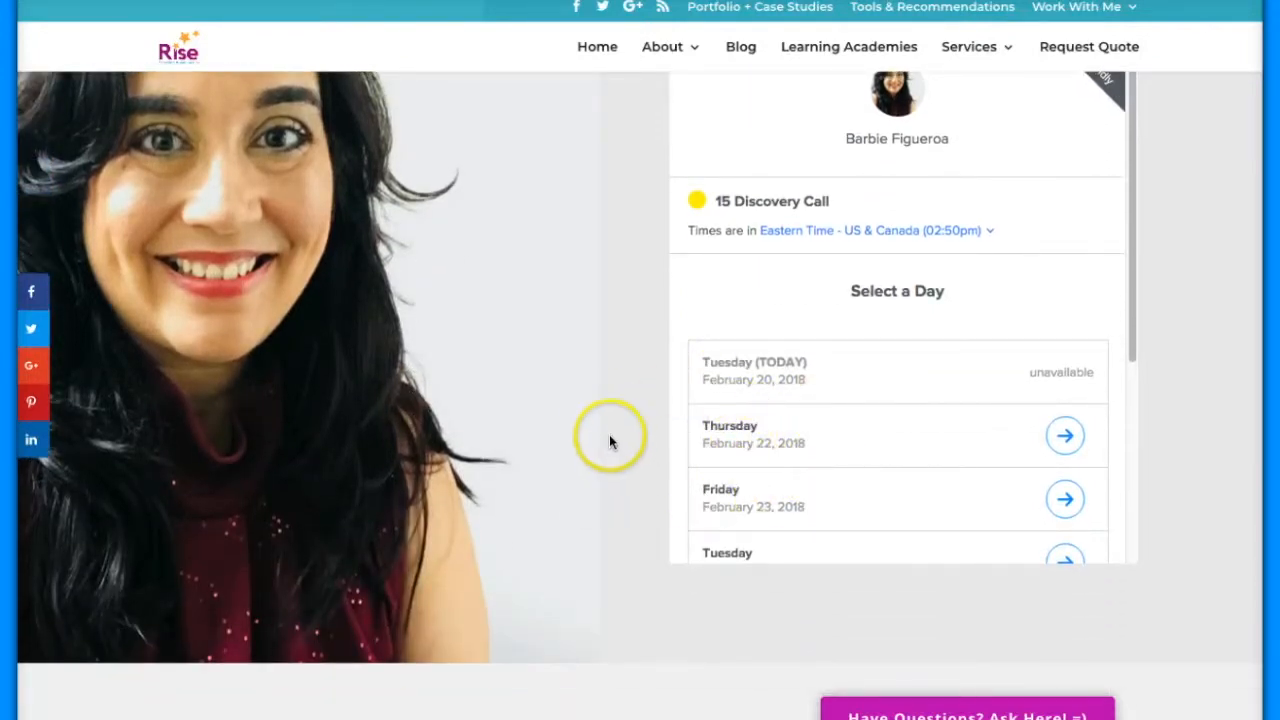
{"action": "scroll", "coordinate": [582, 400], "scroll_direction": "down", "scroll_amount": 1}
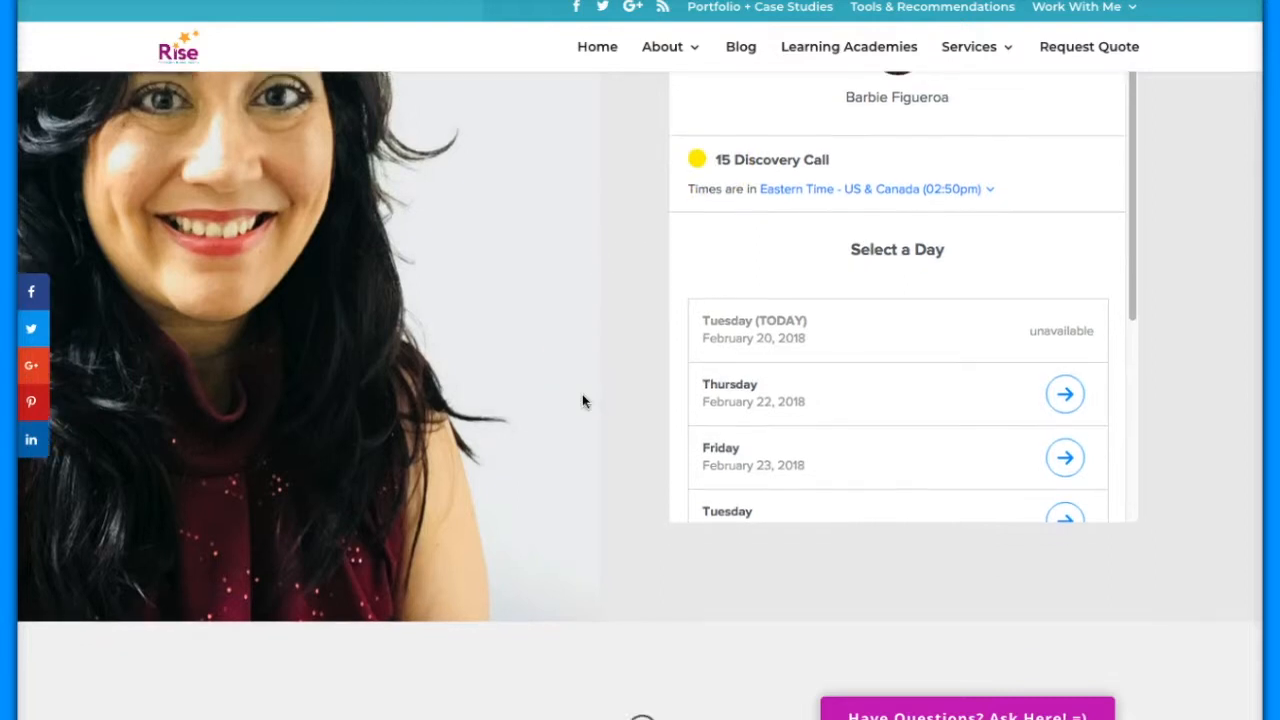
{"action": "scroll", "coordinate": [582, 400], "scroll_direction": "up", "scroll_amount": 3}
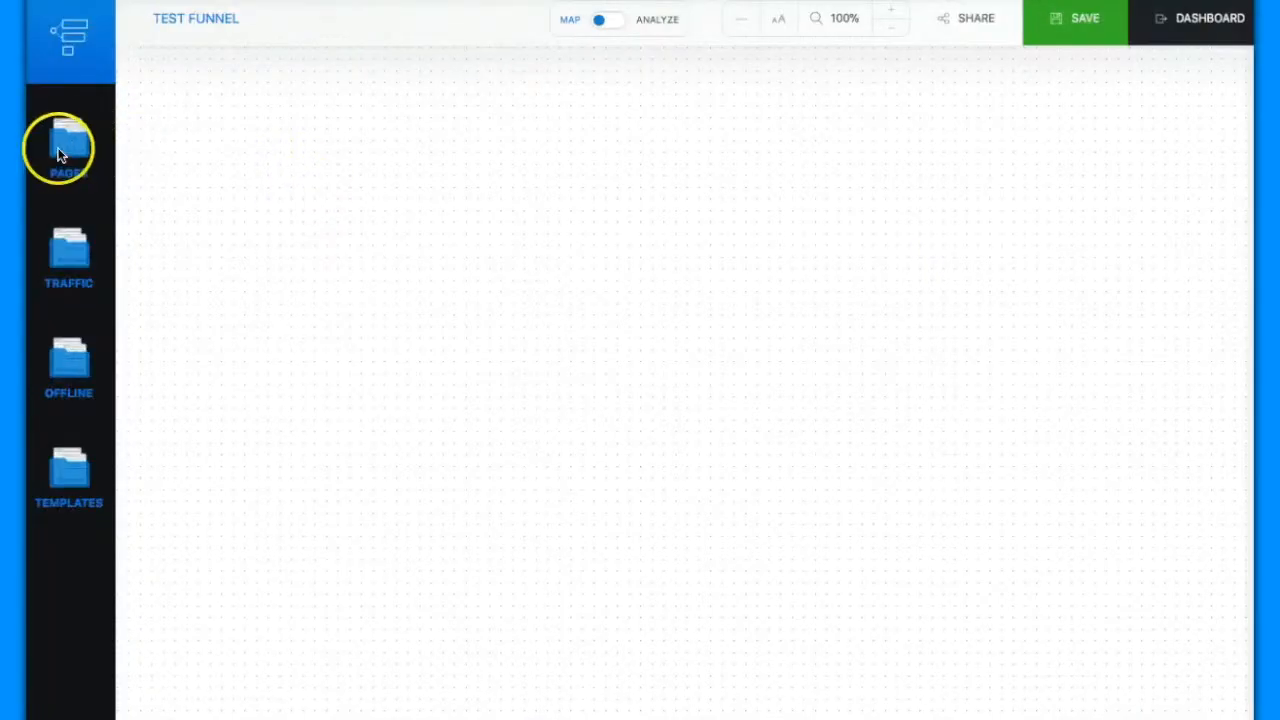
Step: Switch back to the Funnelytics test funnel and place a Sales Page element near the start of the empty canvas
{"action": "left_click", "coordinate": [60, 150]}
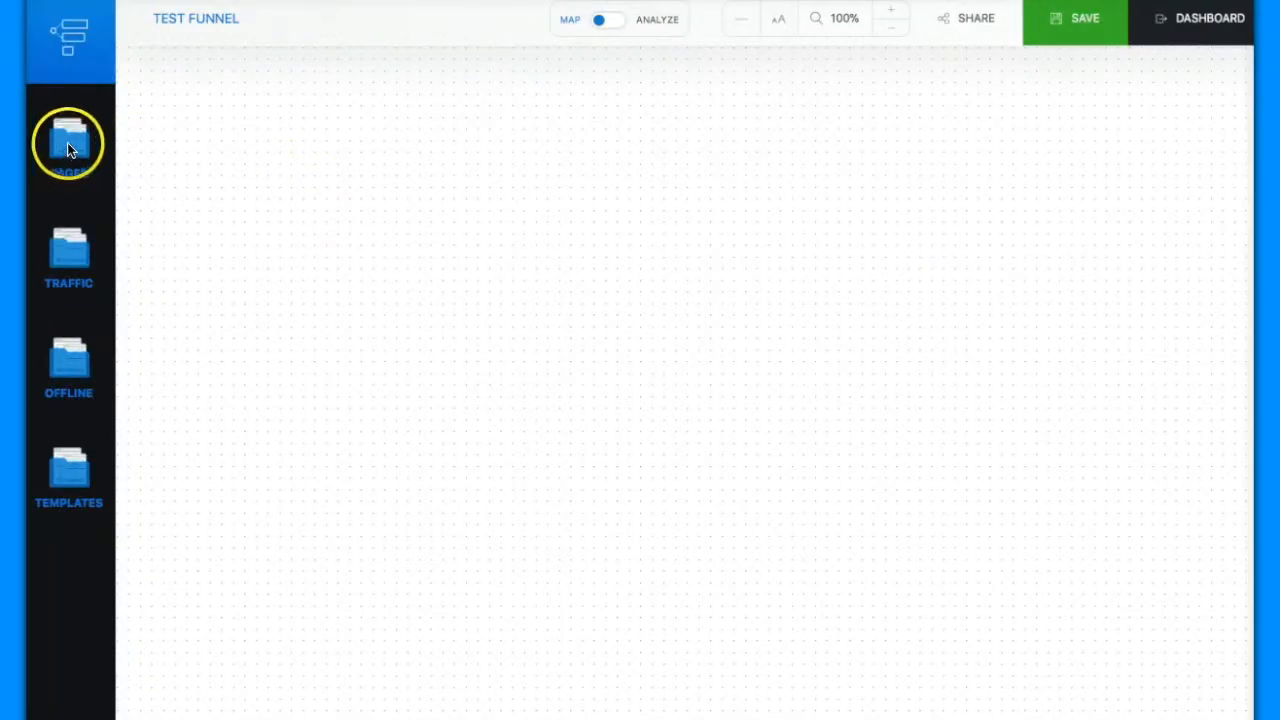
{"action": "left_click_drag", "start_coordinate": [151, 123], "coordinate": [165, 408]}
{"action": "scroll", "coordinate": [165, 408], "scroll_direction": "down", "scroll_amount": 10}
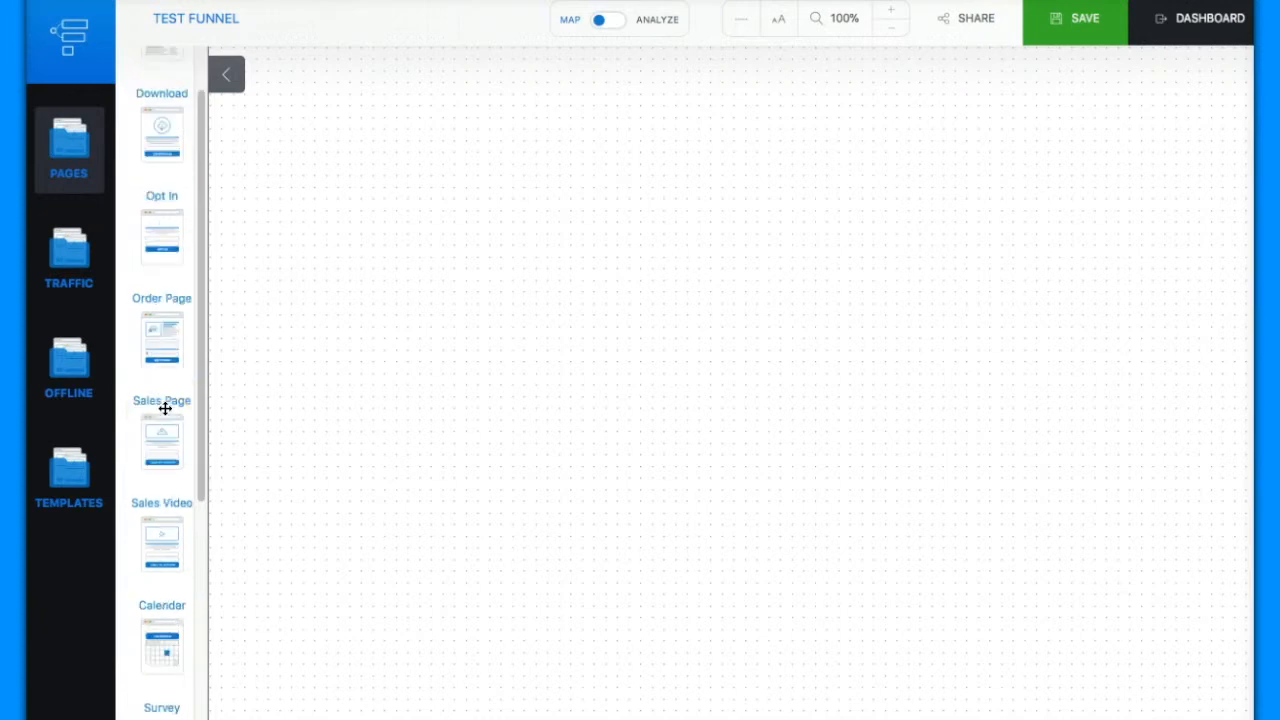
{"action": "scroll", "coordinate": [165, 408], "scroll_direction": "up", "scroll_amount": 10}
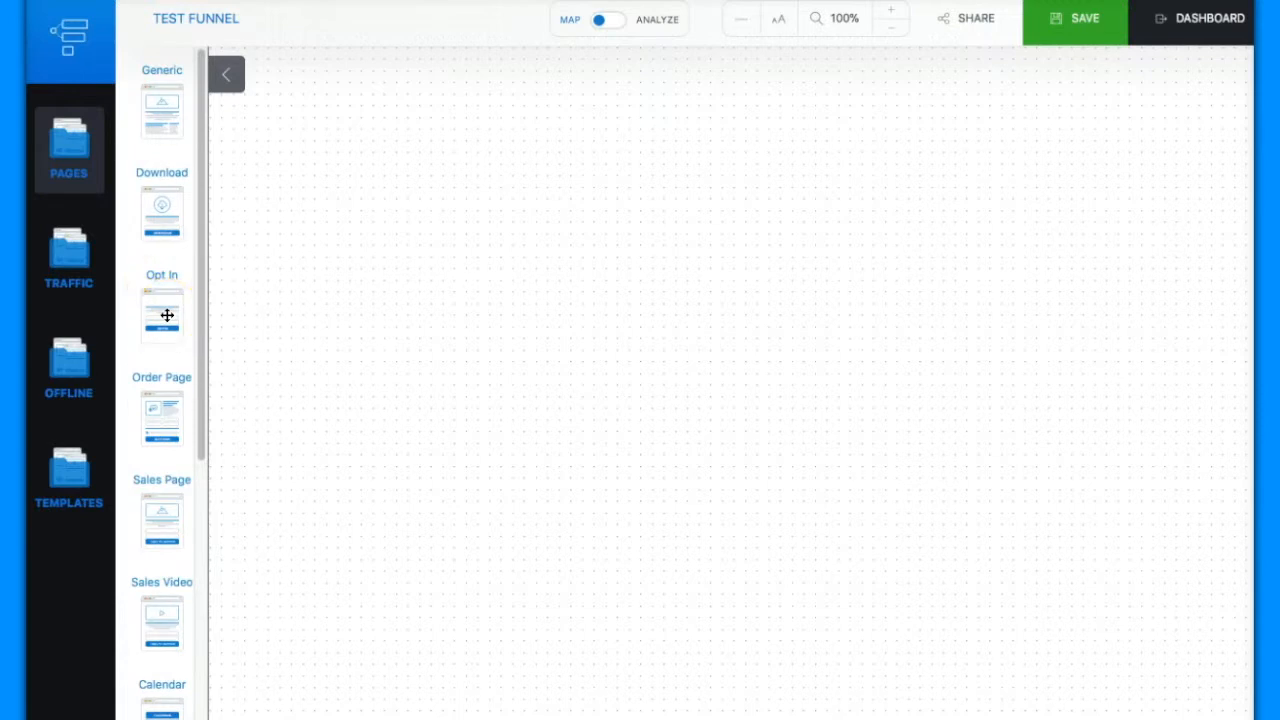
{"action": "scroll", "coordinate": [166, 314], "scroll_direction": "down", "scroll_amount": 4}
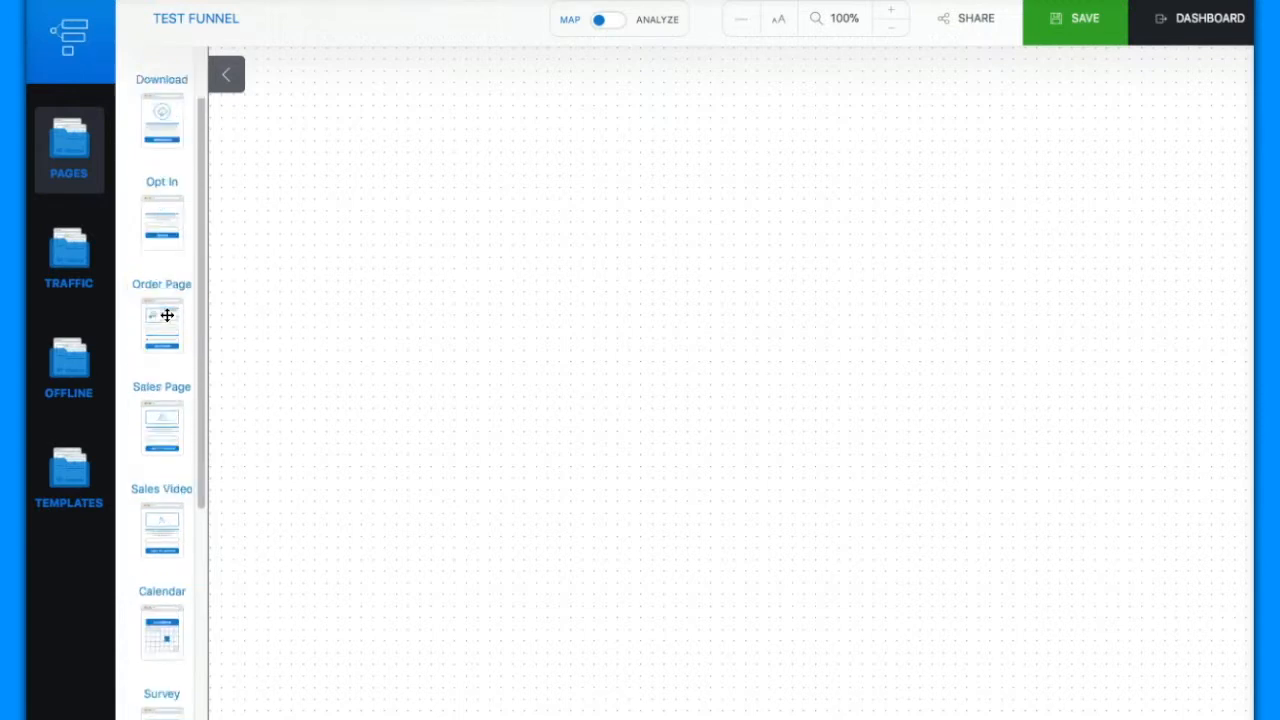
{"action": "left_click", "coordinate": [156, 351]}
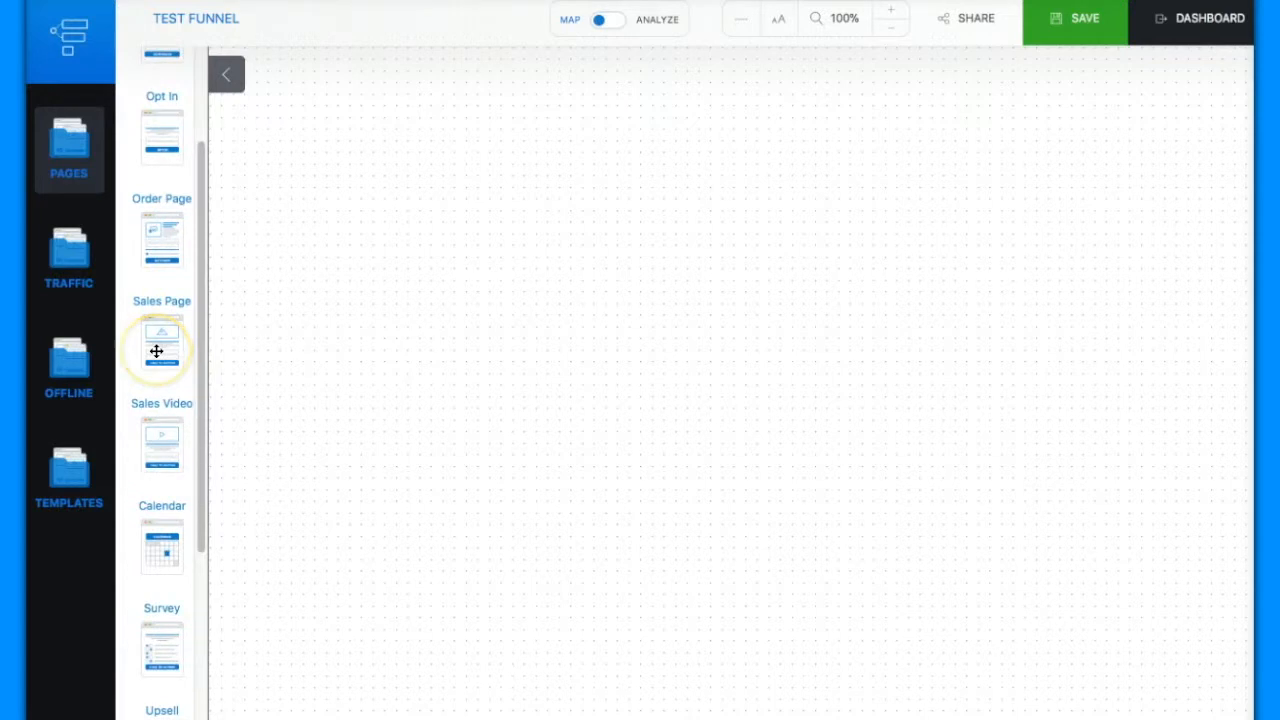
{"action": "left_click_drag", "start_coordinate": [156, 351], "coordinate": [345, 249]}
{"action": "left_click", "coordinate": [118, 136]}
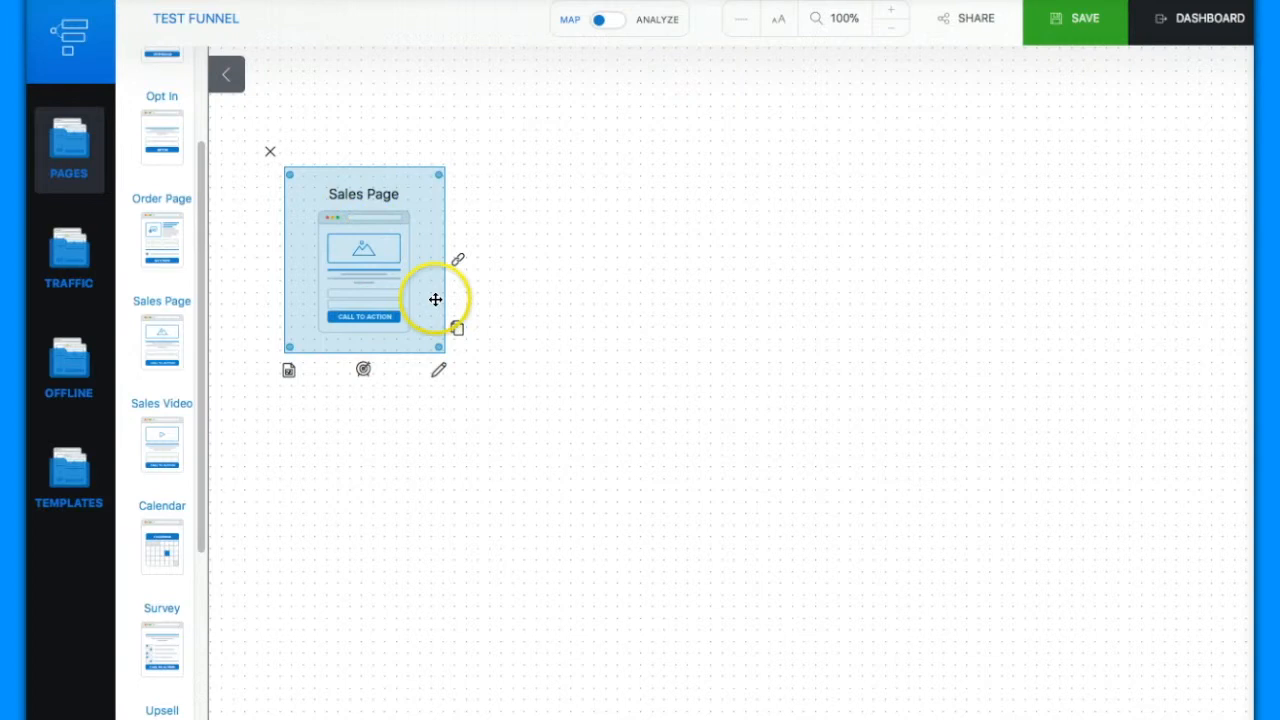
Step: Relabel the Sales Page element as Discovery Call Info Page
{"action": "left_click", "coordinate": [439, 372]}
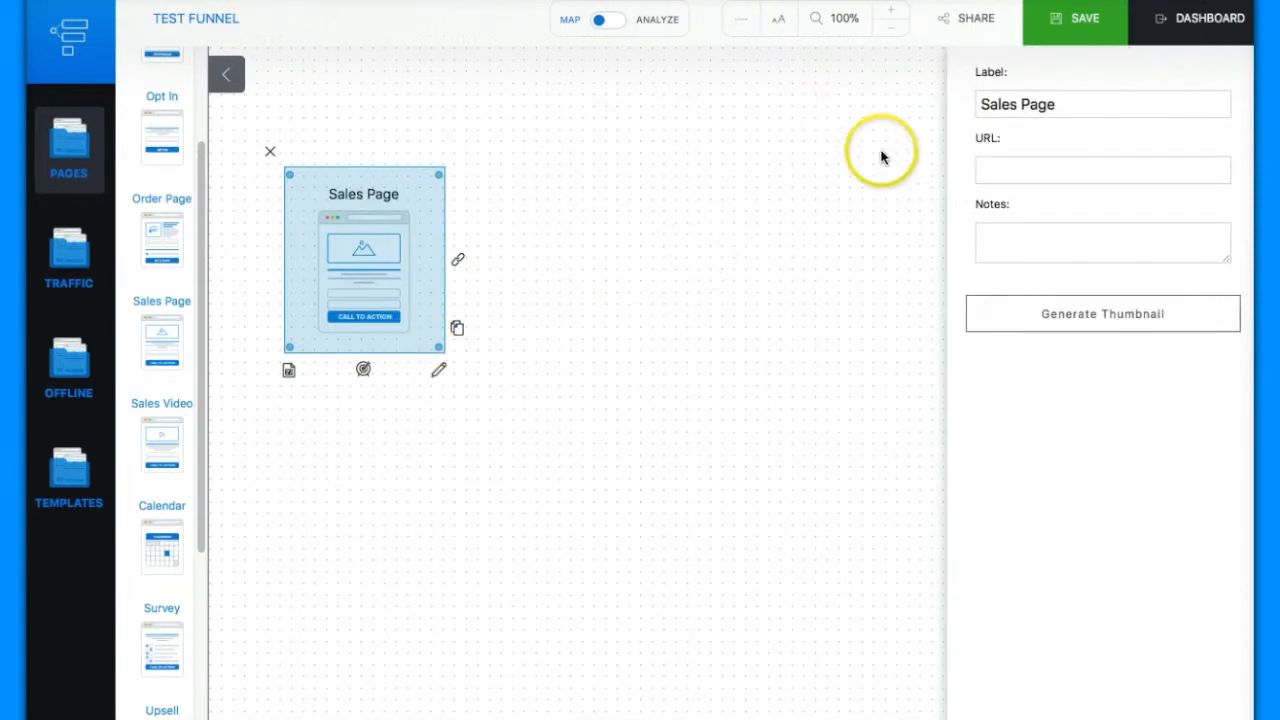
{"action": "left_click_drag", "start_coordinate": [1070, 110], "coordinate": [974, 100]}
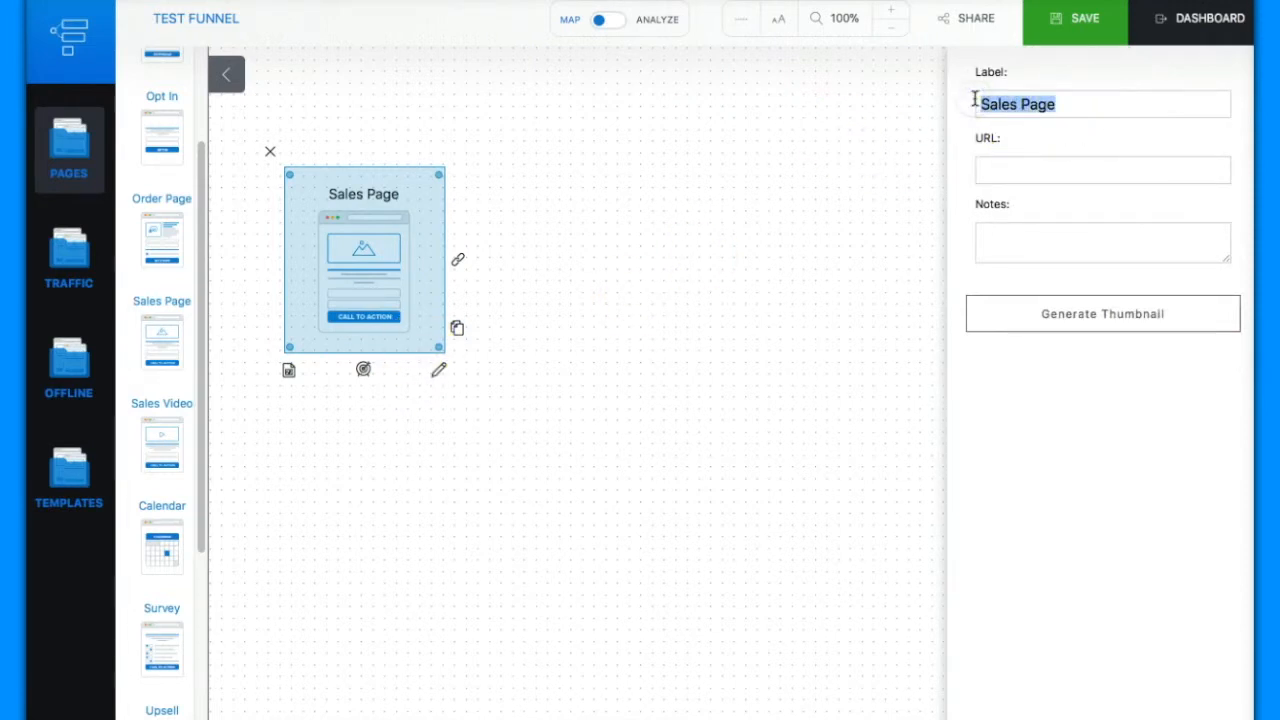
{"action": "type", "text": "Discovery Call Info"}
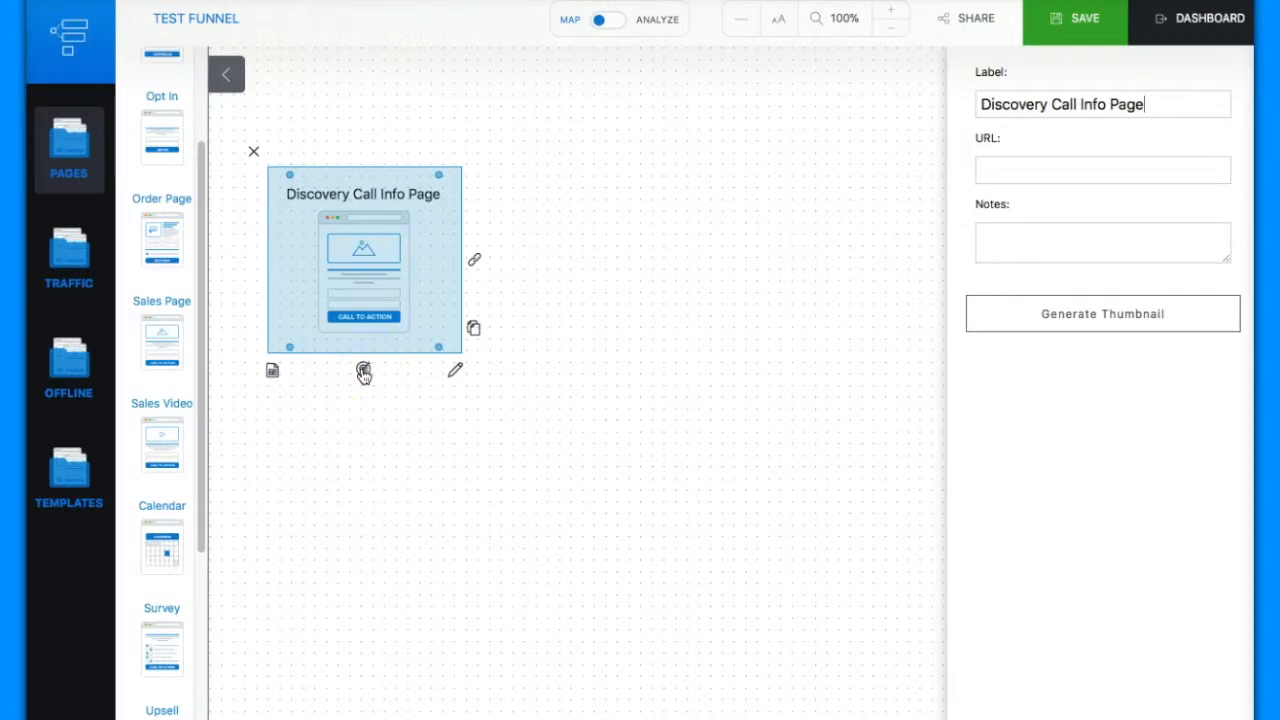
Step: Mark the Discovery Call Info Page as a goal to inspect the goal fields and types, and remove that goal
{"action": "left_click", "coordinate": [363, 372]}
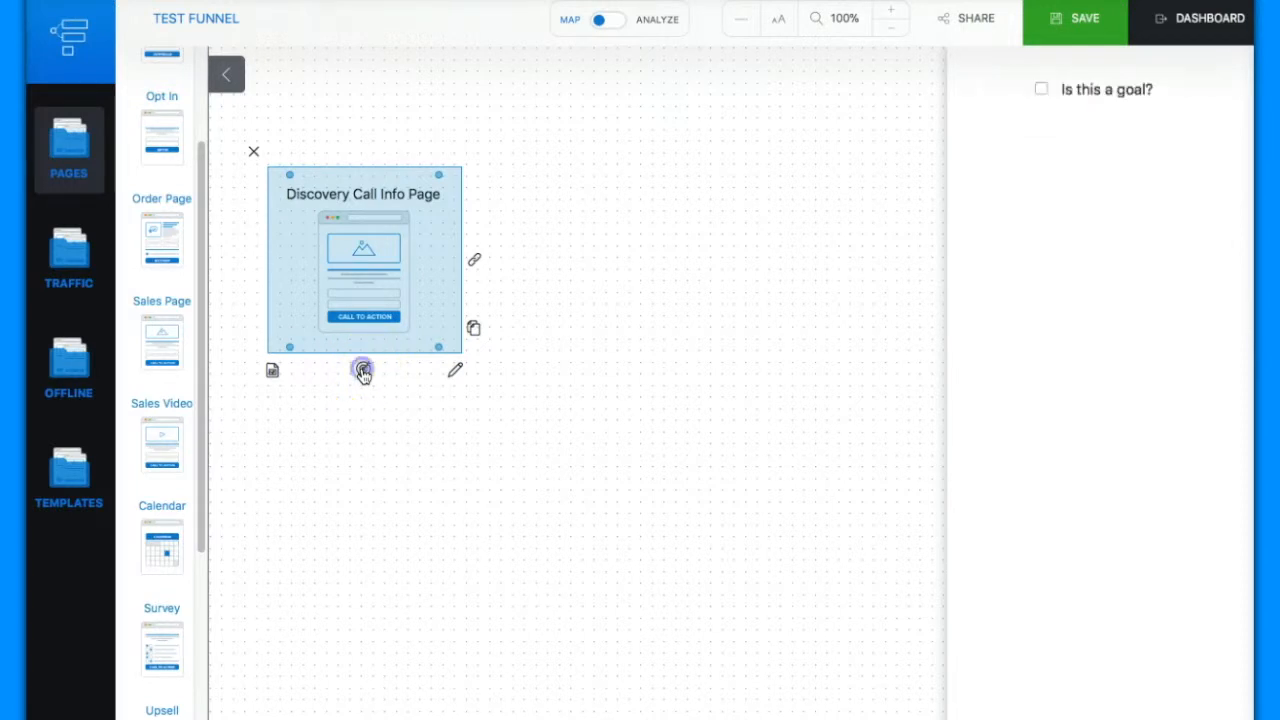
{"action": "left_click", "coordinate": [1041, 89]}
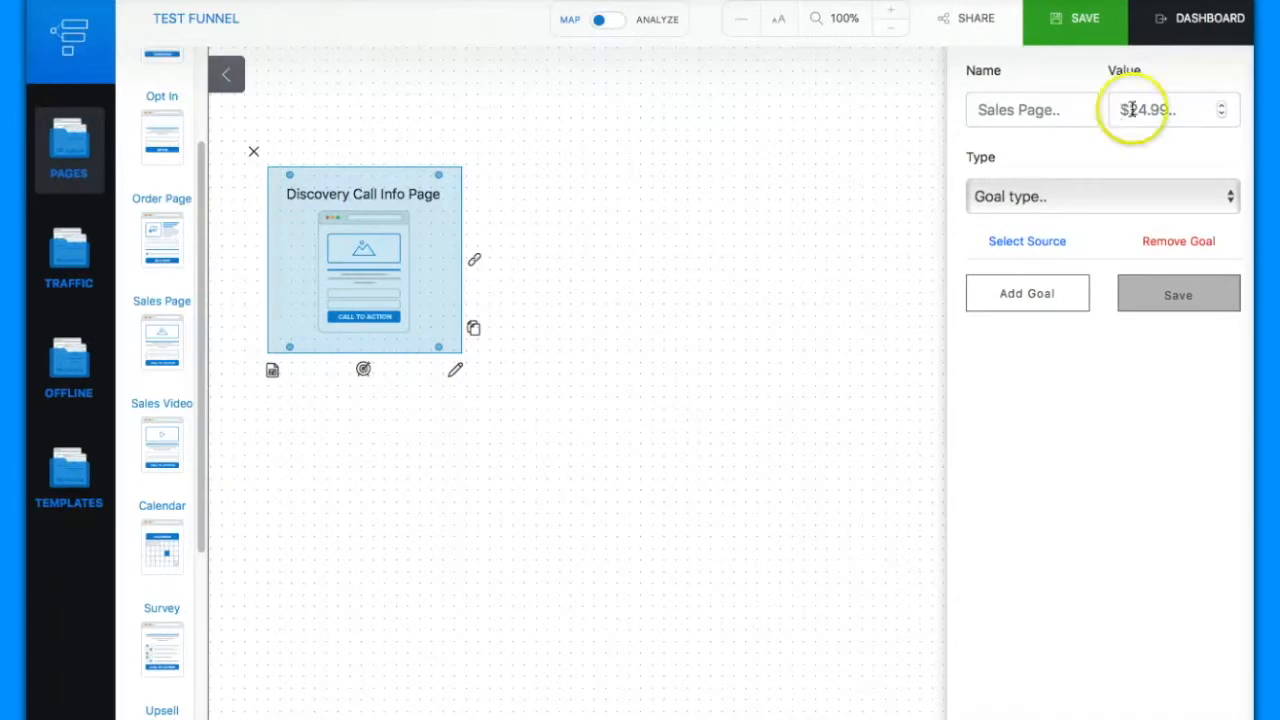
{"action": "left_click", "coordinate": [1066, 206]}
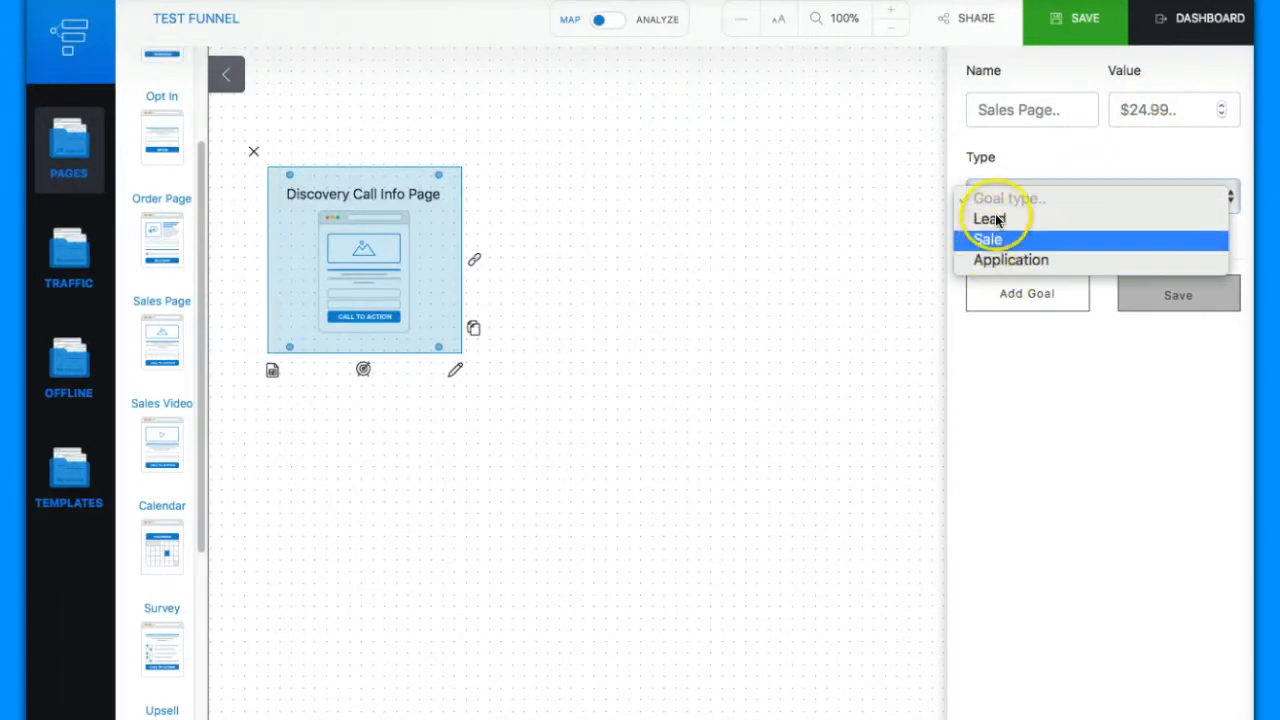
{"action": "left_click", "coordinate": [811, 222]}
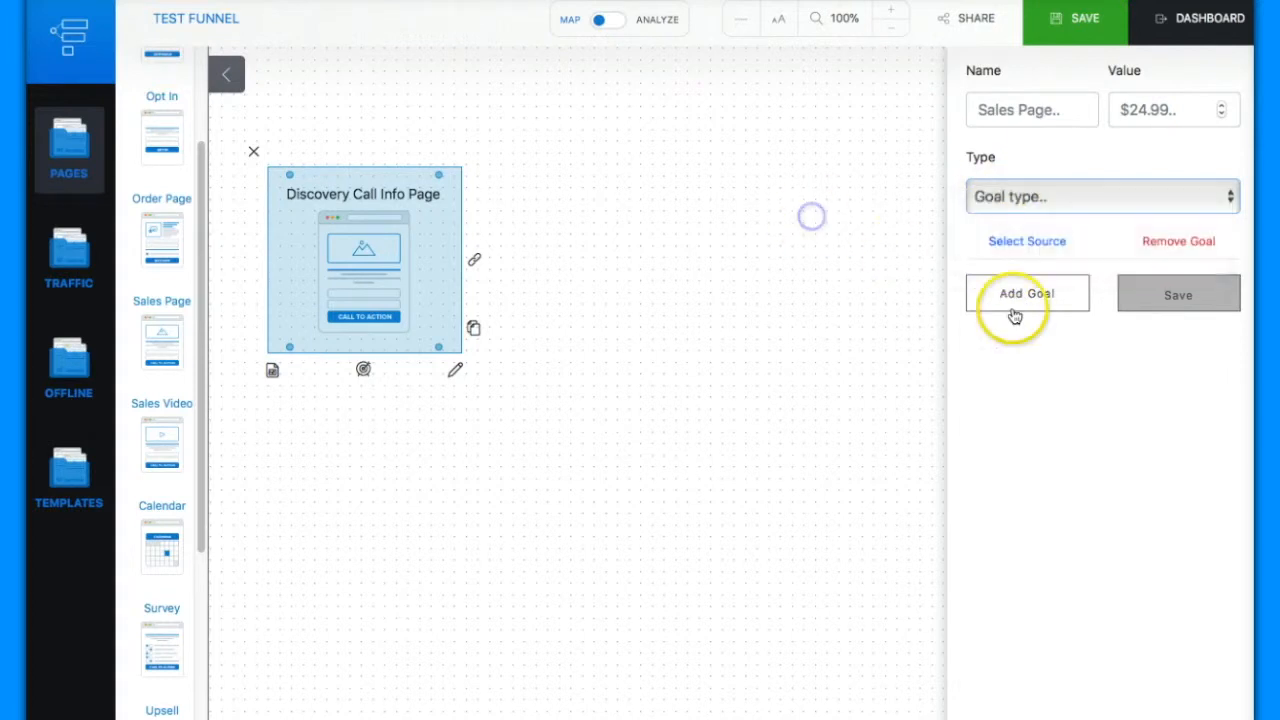
{"action": "left_click", "coordinate": [1162, 246]}
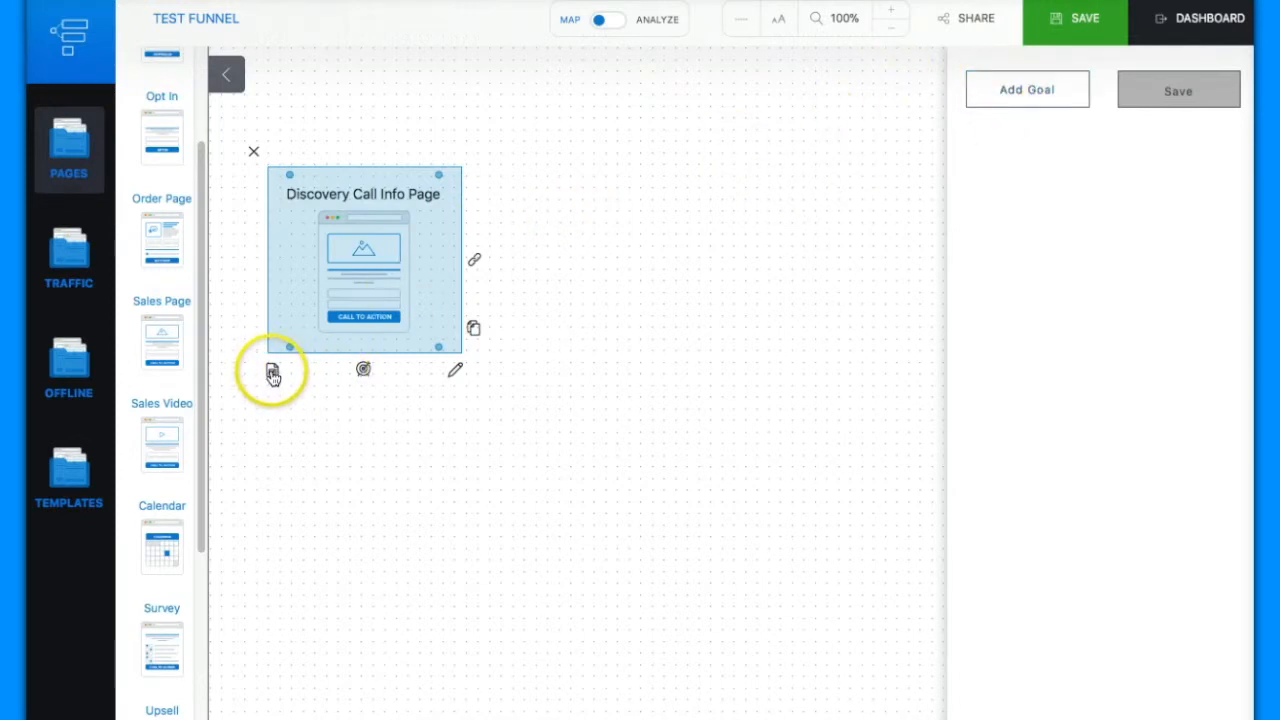
Step: Examine the label, URL, notes and thumbnail options in the Discovery Call Info Page's settings
{"action": "left_click", "coordinate": [456, 372]}
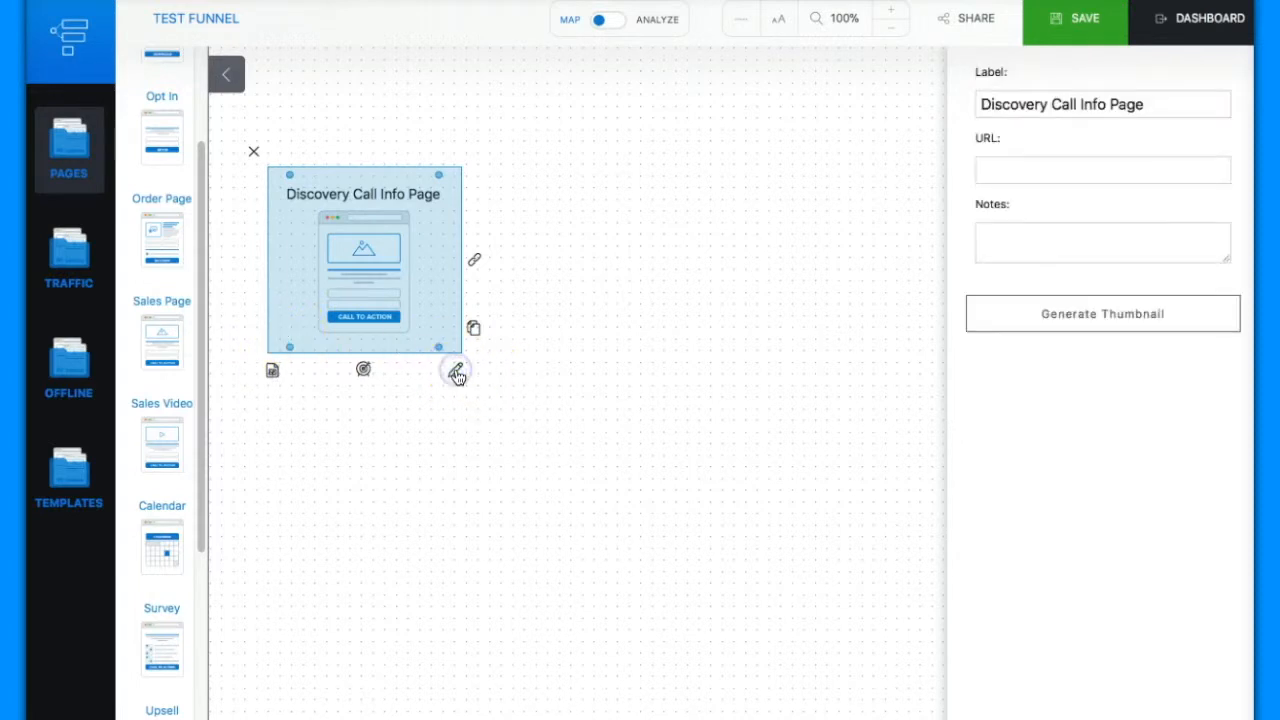
{"action": "left_click", "coordinate": [706, 367]}
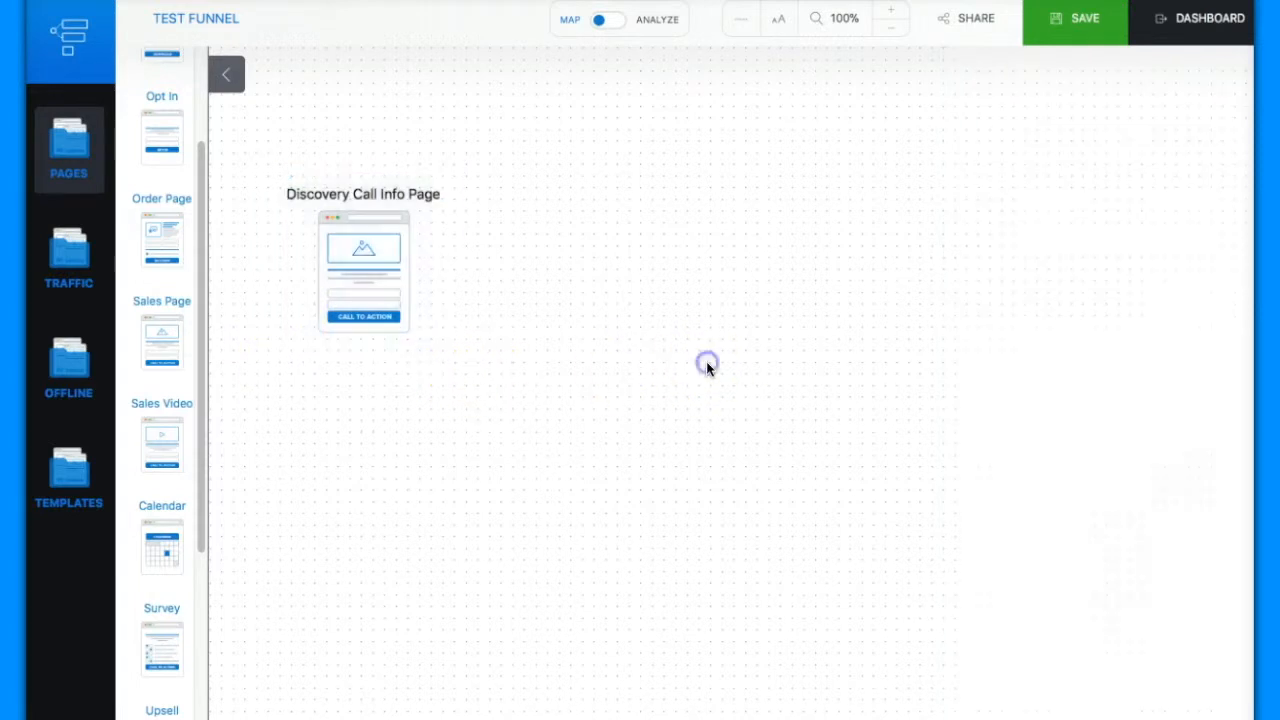
{"action": "left_click", "coordinate": [363, 281]}
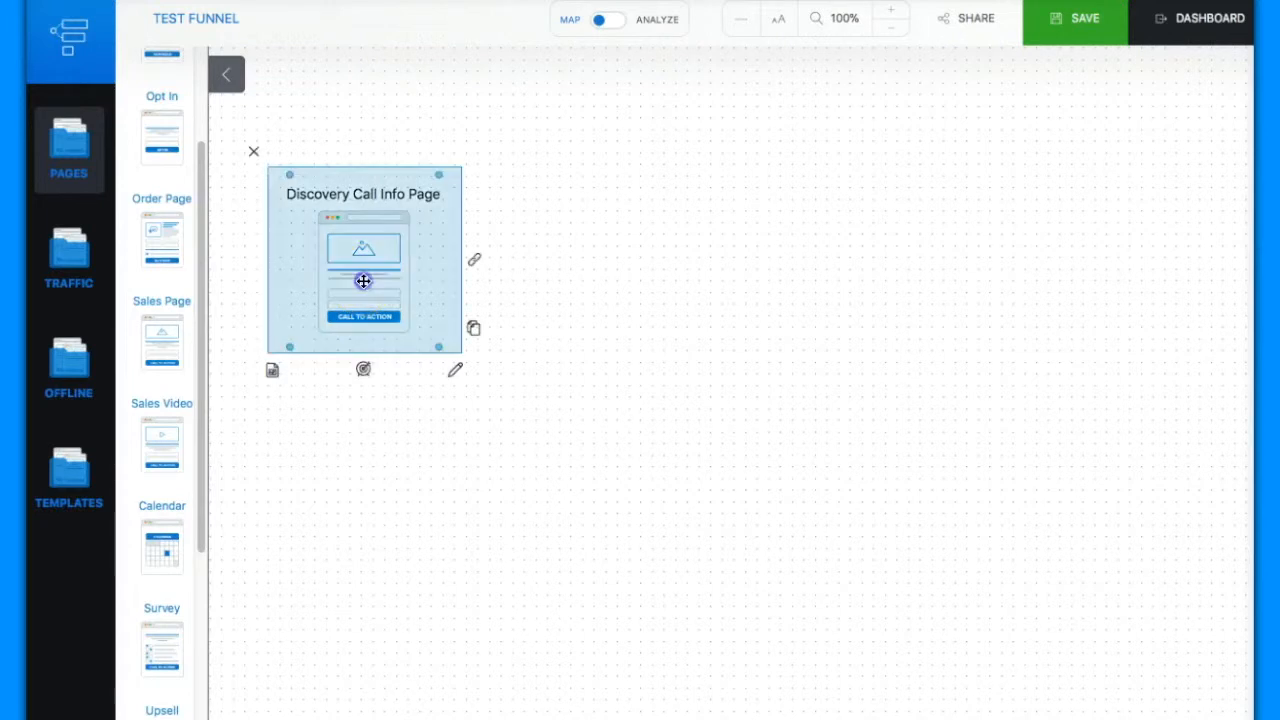
{"action": "left_click", "coordinate": [453, 371]}
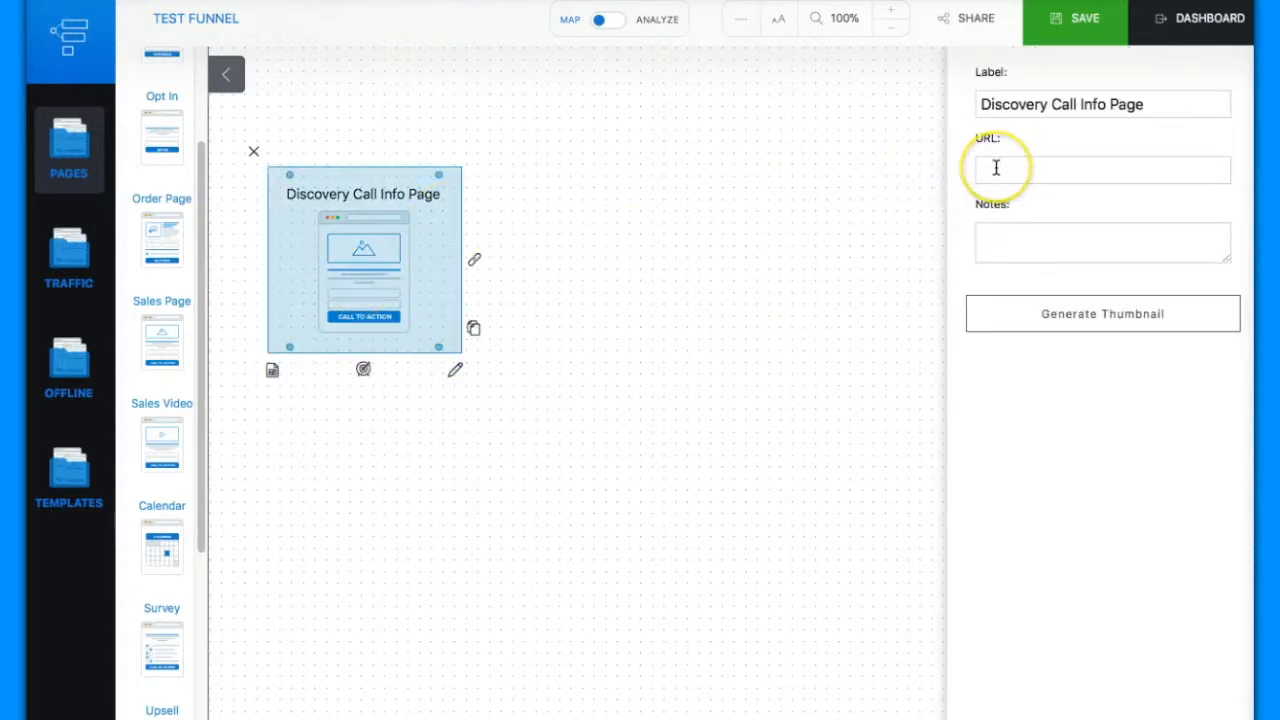
{"action": "left_click", "coordinate": [1011, 170]}
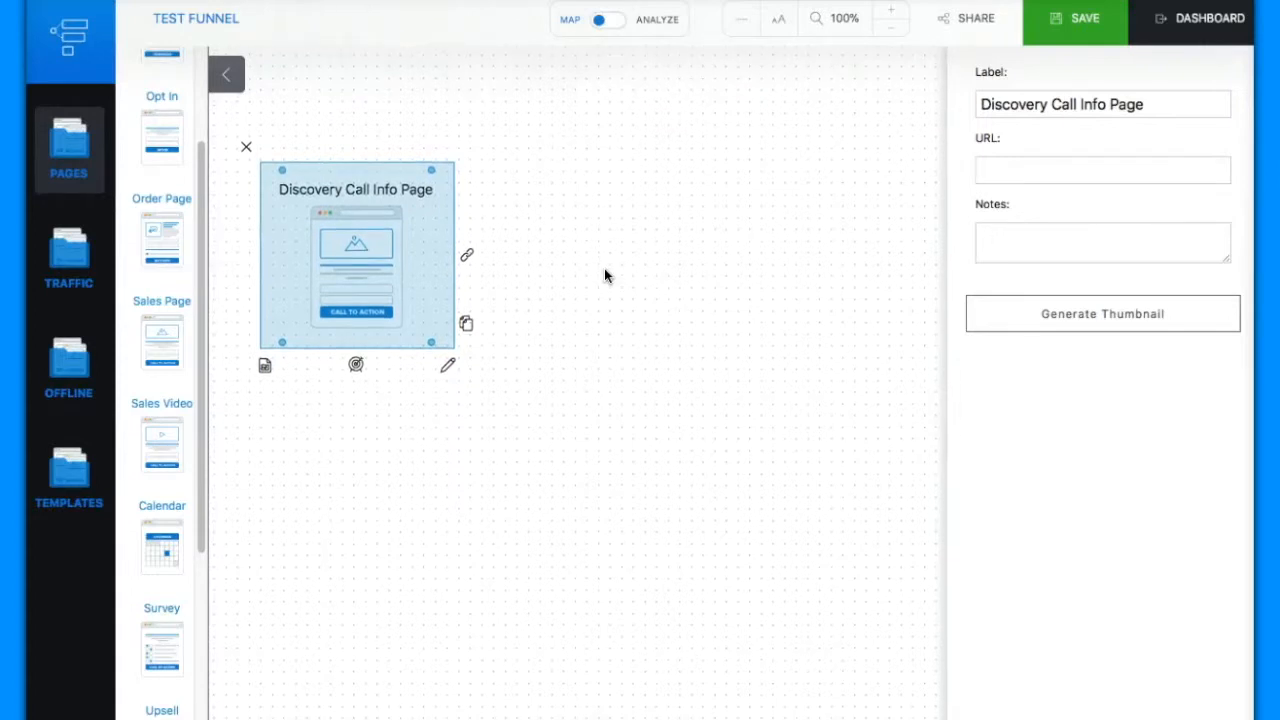
{"action": "left_click", "coordinate": [604, 272]}
Step: Add a Survey page beside the Discovery Call Info Page and label it Pre Call Questionnaire
{"action": "scroll", "coordinate": [137, 417], "scroll_direction": "down", "scroll_amount": 5}
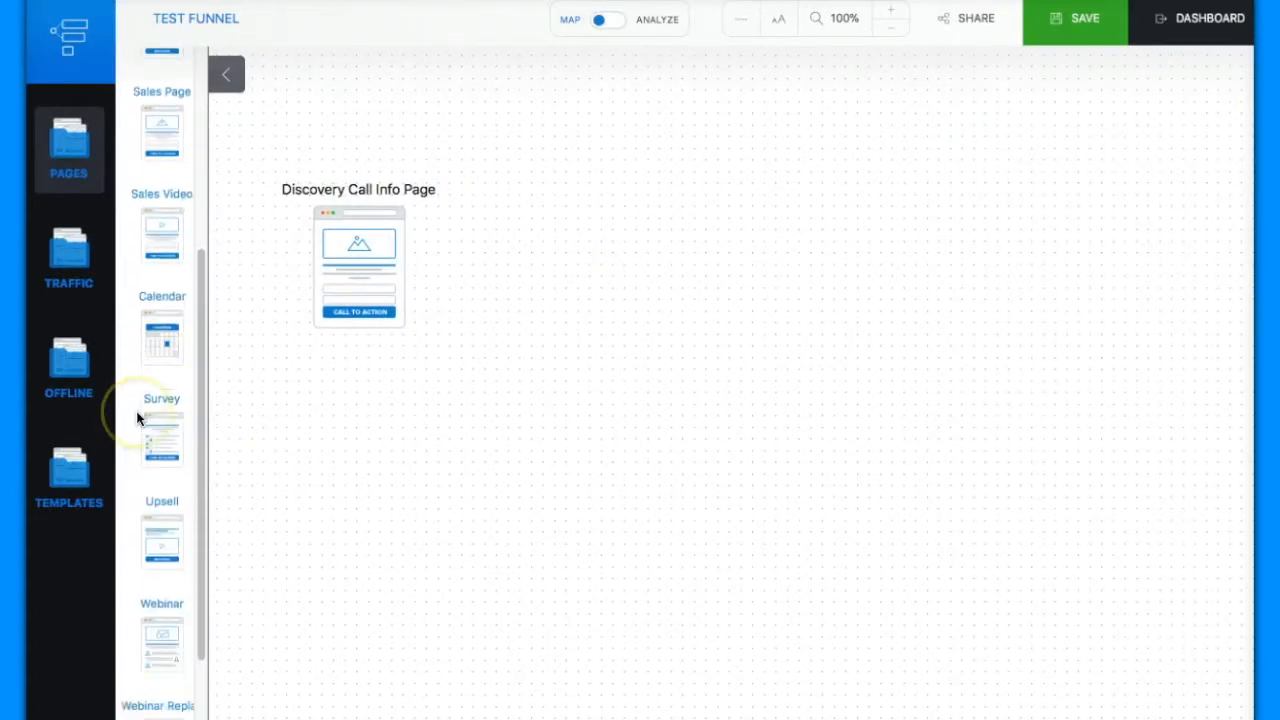
{"action": "mouse_move", "coordinate": [165, 425]}
{"action": "left_mouse_down"}
{"action": "mouse_move", "coordinate": [437, 294]}
{"action": "mouse_move", "coordinate": [531, 257]}
{"action": "mouse_move", "coordinate": [552, 265]}
{"action": "mouse_move", "coordinate": [538, 252]}
{"action": "left_mouse_up"}
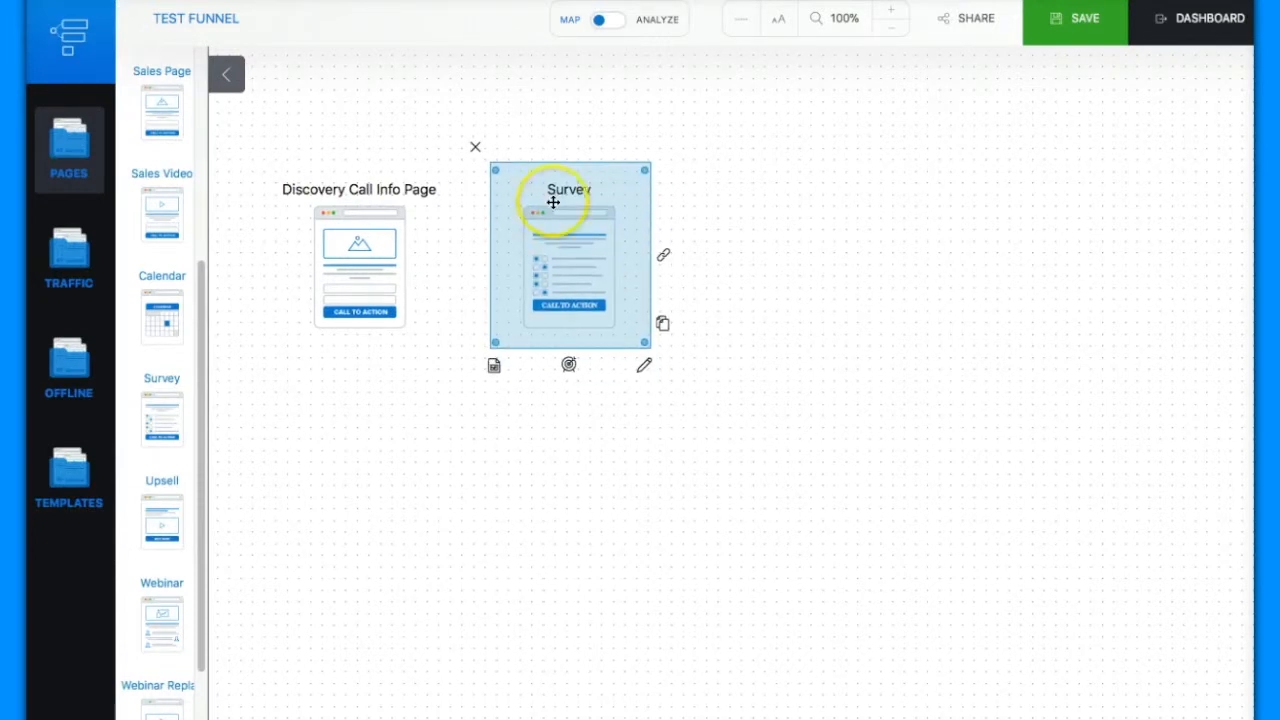
{"action": "left_click", "coordinate": [645, 368]}
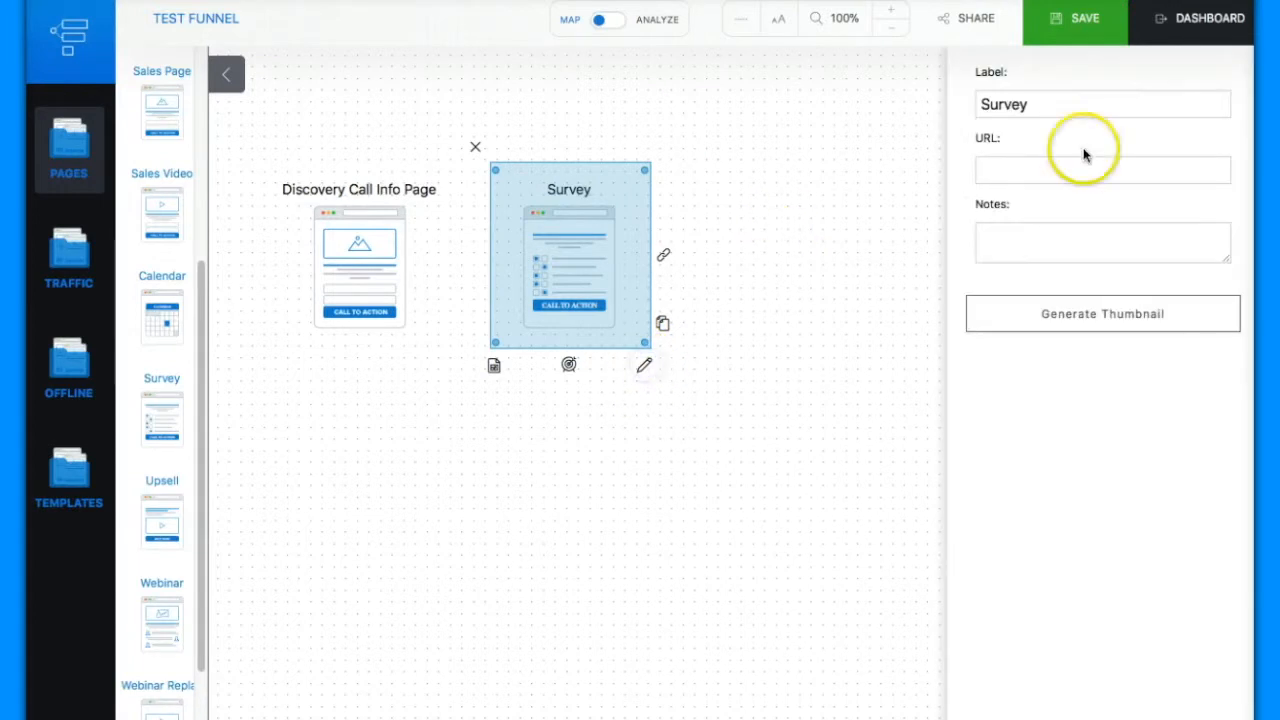
{"action": "left_click_drag", "start_coordinate": [1066, 100], "coordinate": [959, 97]}
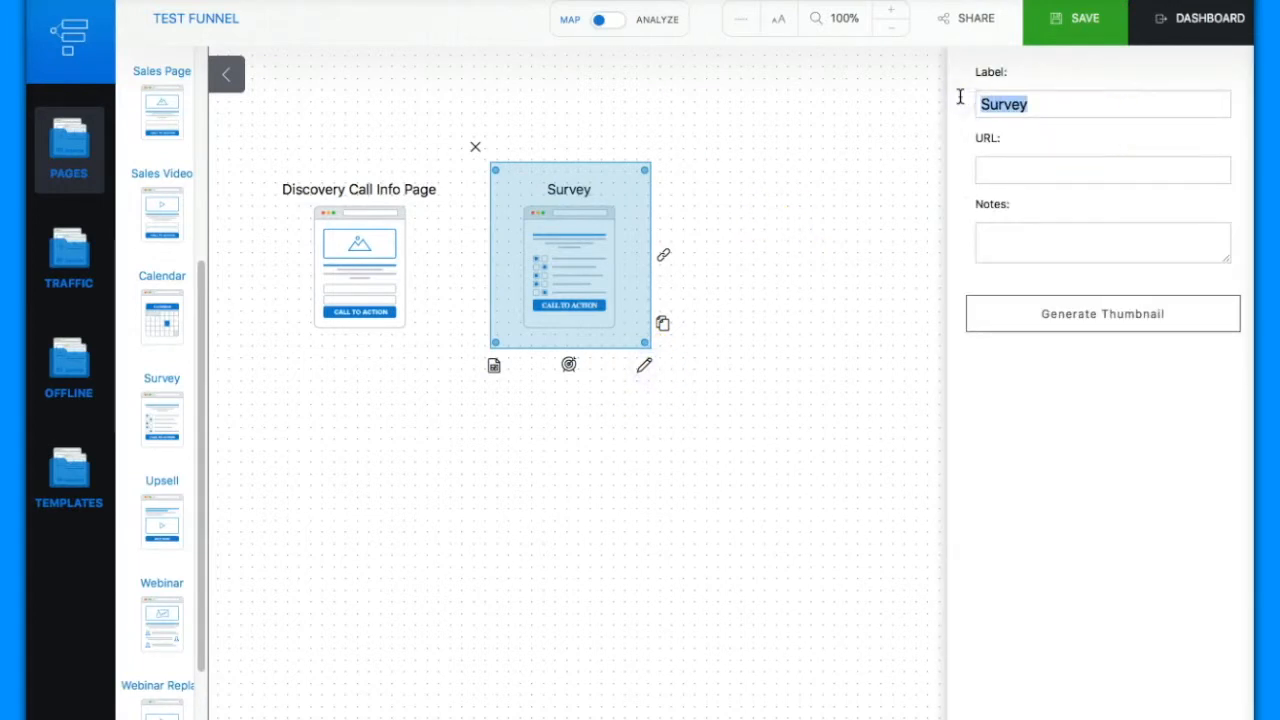
{"action": "type", "text": "Pre Call Questionnai"}
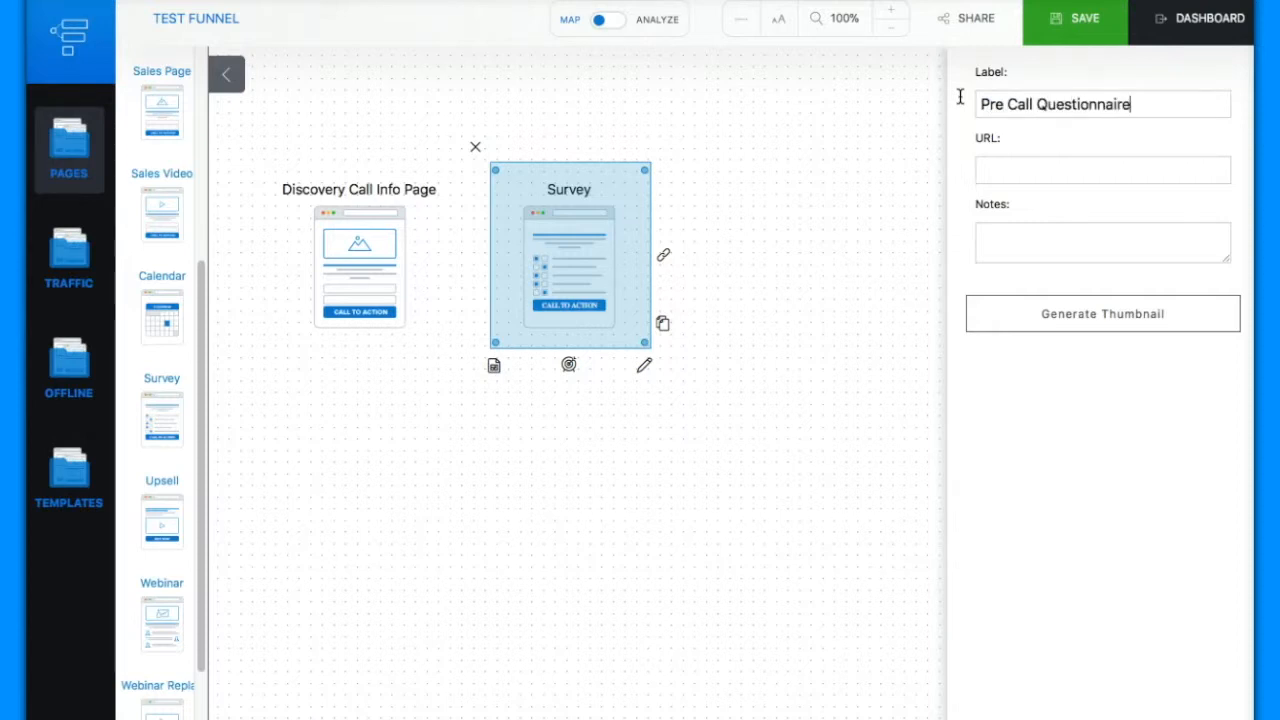
{"action": "key", "text": "Return"}
{"action": "left_click", "coordinate": [763, 250]}
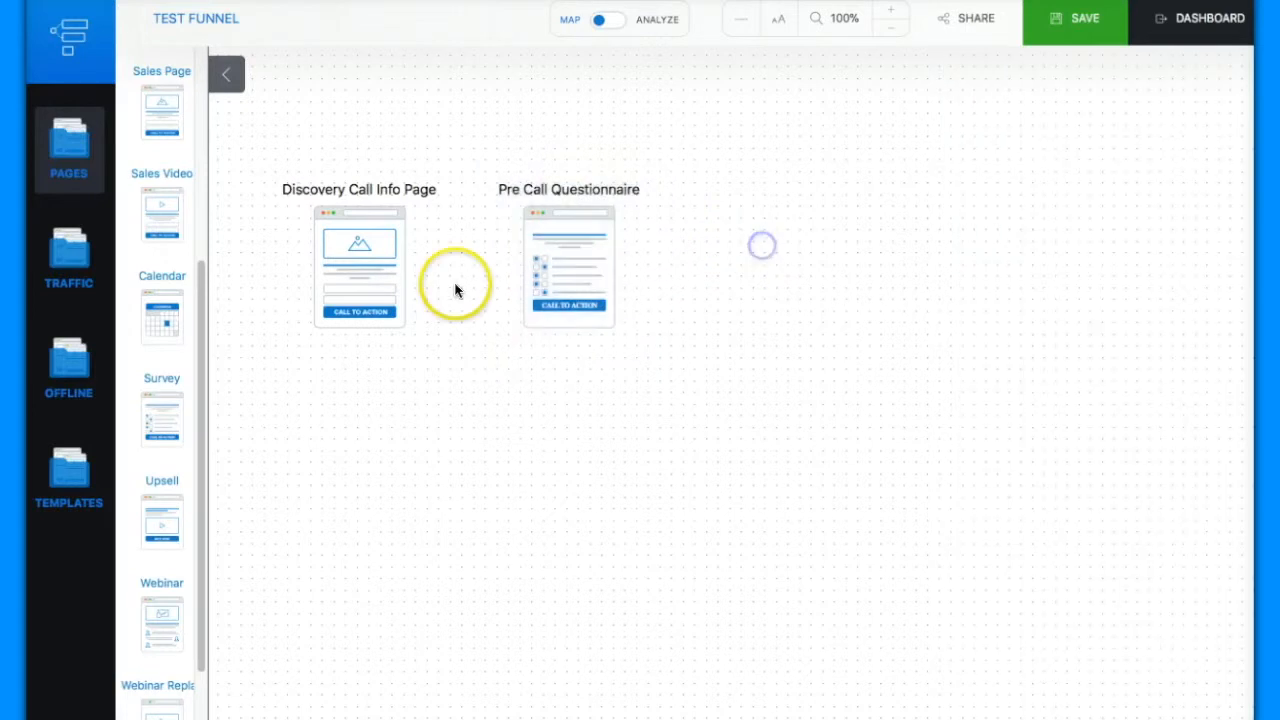
Step: Connect the Discovery Call Info Page to the Pre Call Questionnaire with an arrow
{"action": "left_click", "coordinate": [371, 274]}
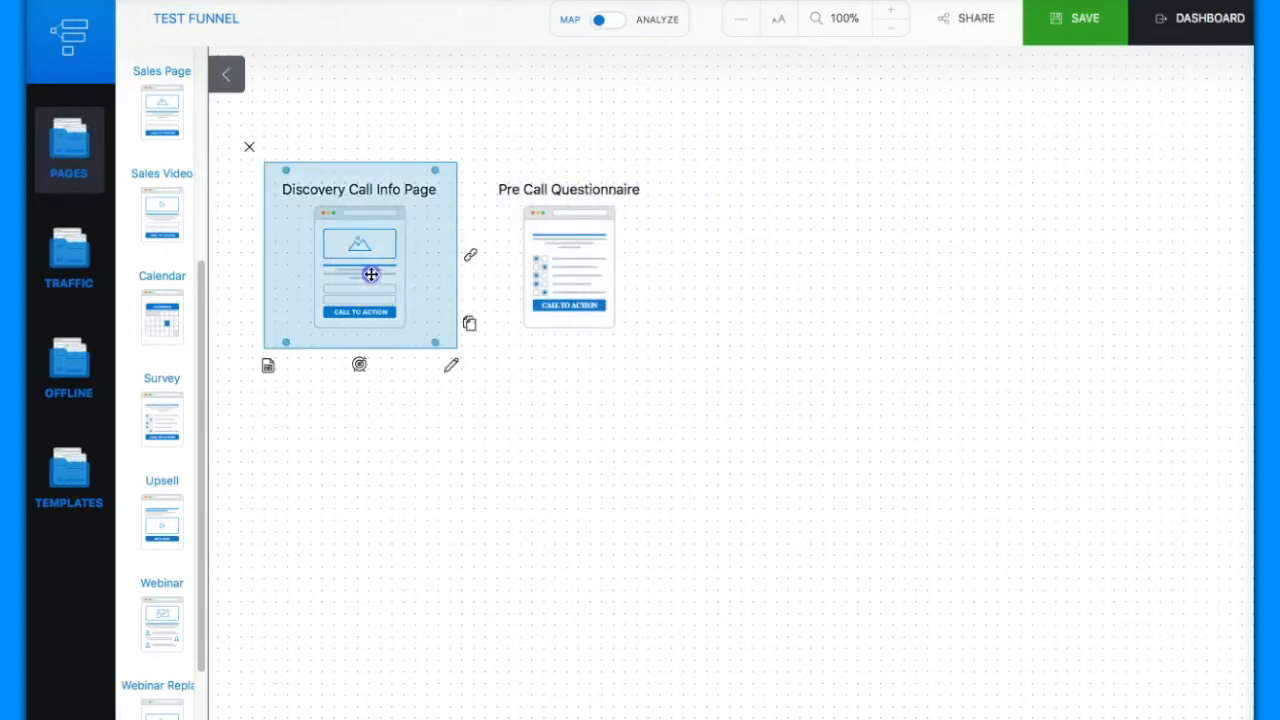
{"action": "left_click", "coordinate": [471, 254]}
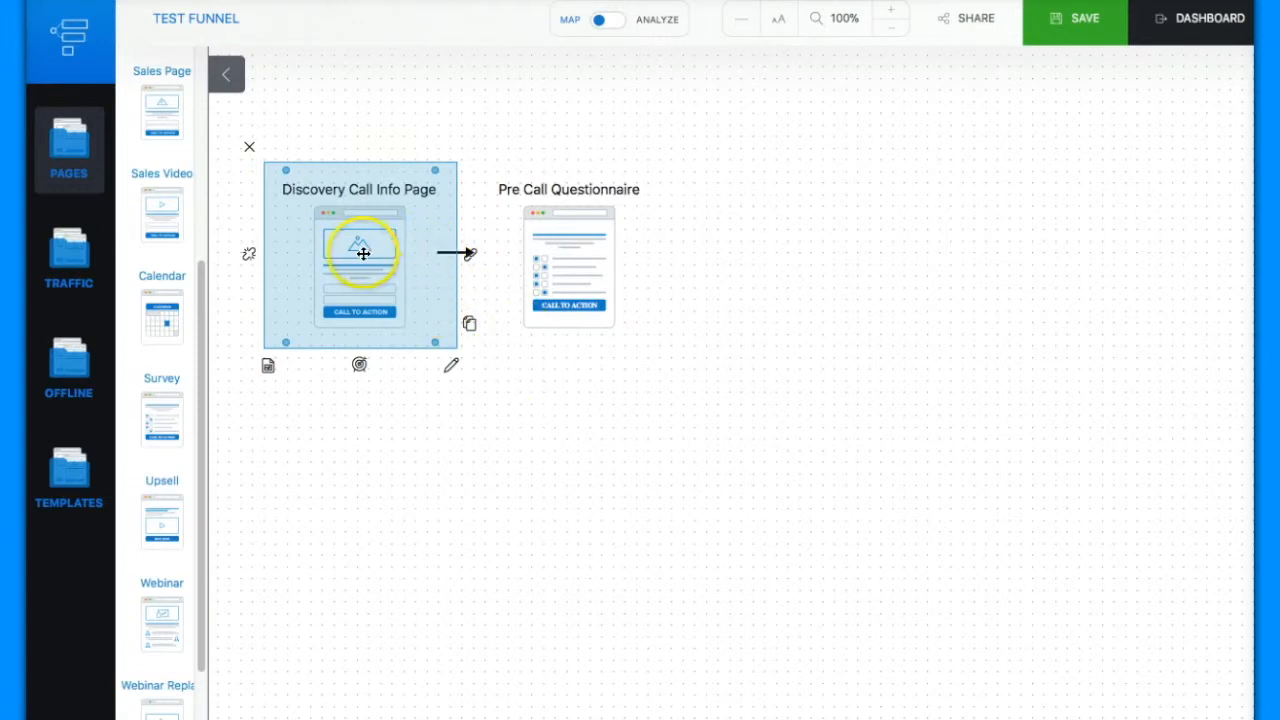
{"action": "left_click", "coordinate": [555, 269]}
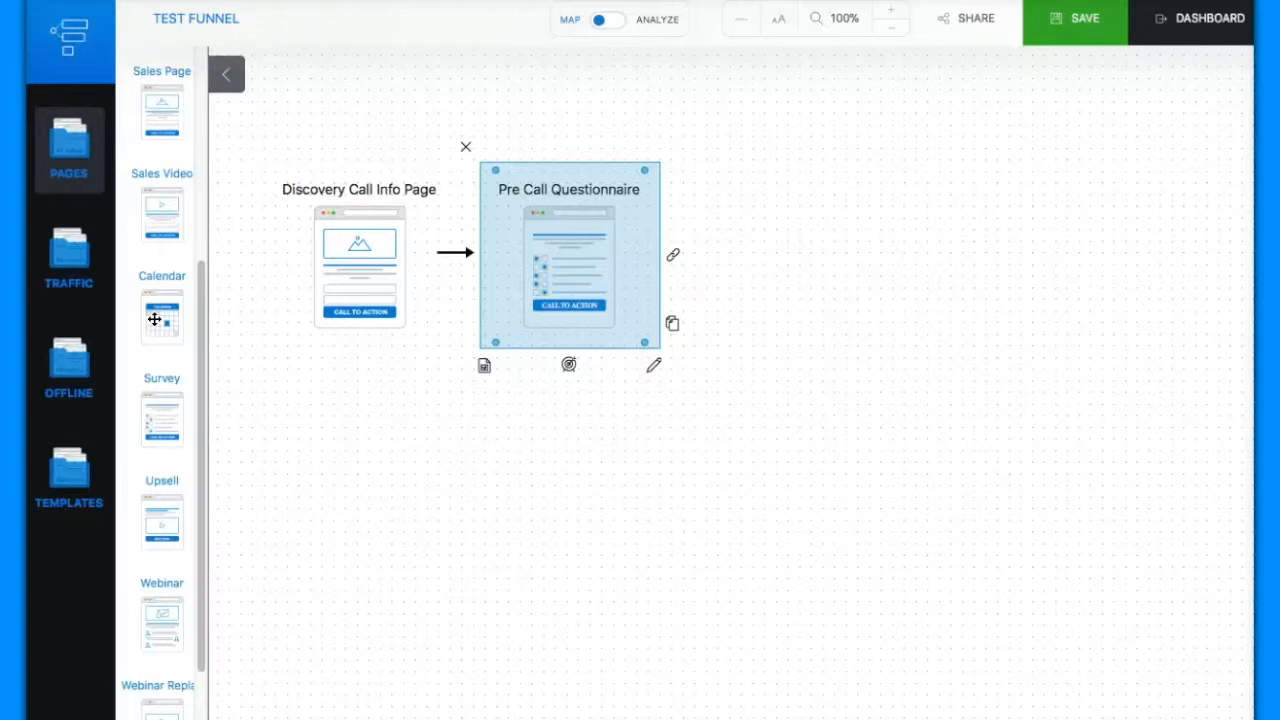
Step: Add a Calendar page linked from the Pre Call Questionnaire and label it Thank You/Booking Calendar
{"action": "mouse_move", "coordinate": [155, 319]}
{"action": "left_mouse_down"}
{"action": "mouse_move", "coordinate": [163, 337]}
{"action": "mouse_move", "coordinate": [157, 314]}
{"action": "mouse_move", "coordinate": [843, 201]}
{"action": "mouse_move", "coordinate": [811, 249]}
{"action": "mouse_move", "coordinate": [766, 257]}
{"action": "mouse_move", "coordinate": [769, 243]}
{"action": "left_mouse_up"}
{"action": "left_click", "coordinate": [864, 370]}
{"action": "left_click_drag", "start_coordinate": [1051, 109], "coordinate": [964, 99]}
{"action": "type", "text": "Thank You/Booking Calendar"}
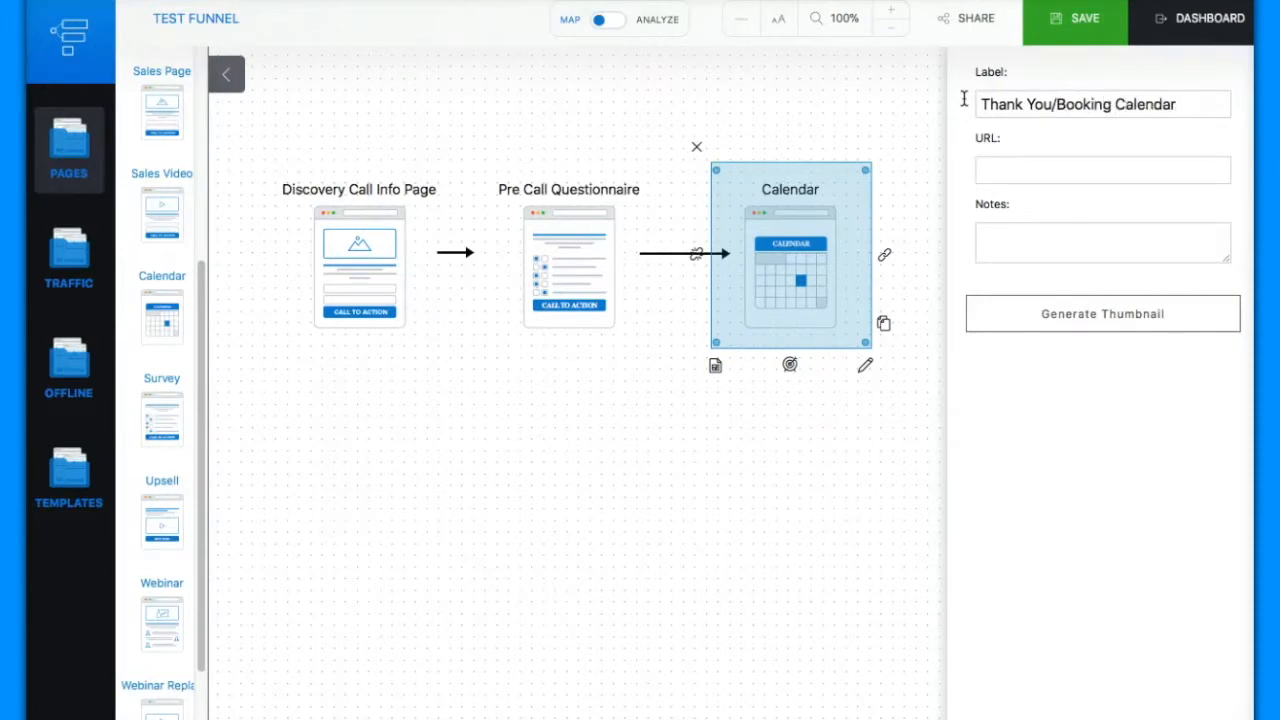
{"action": "left_click", "coordinate": [789, 461]}
{"action": "left_click", "coordinate": [784, 294]}
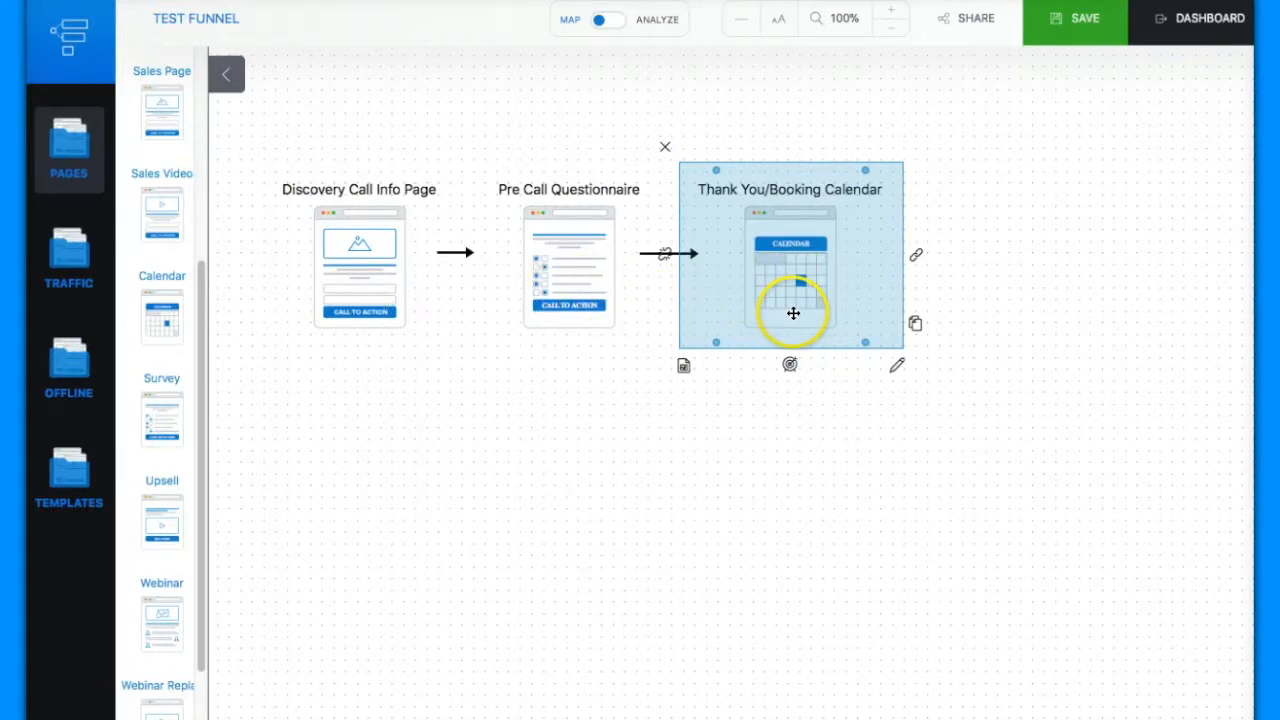
{"action": "left_click", "coordinate": [774, 454]}
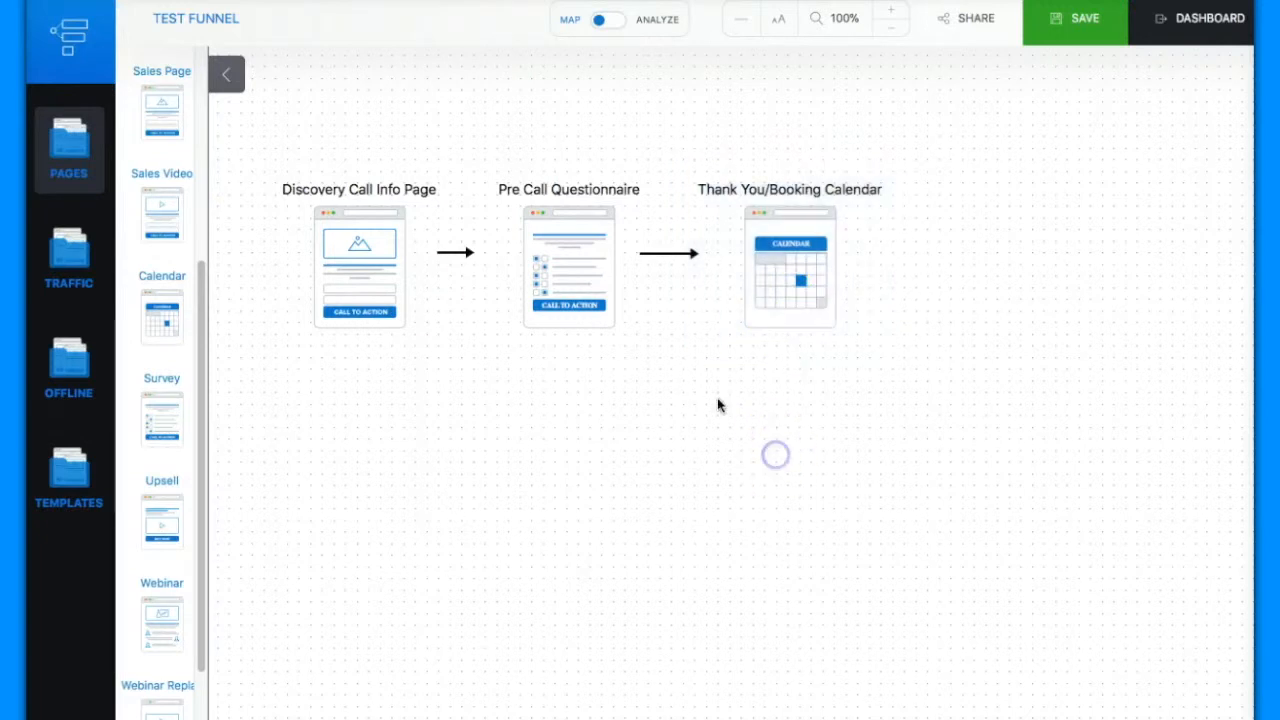
Step: Add an Email element below the Thank You/Booking Calendar page and connect the page to it with an arrow
{"action": "left_click", "coordinate": [66, 254]}
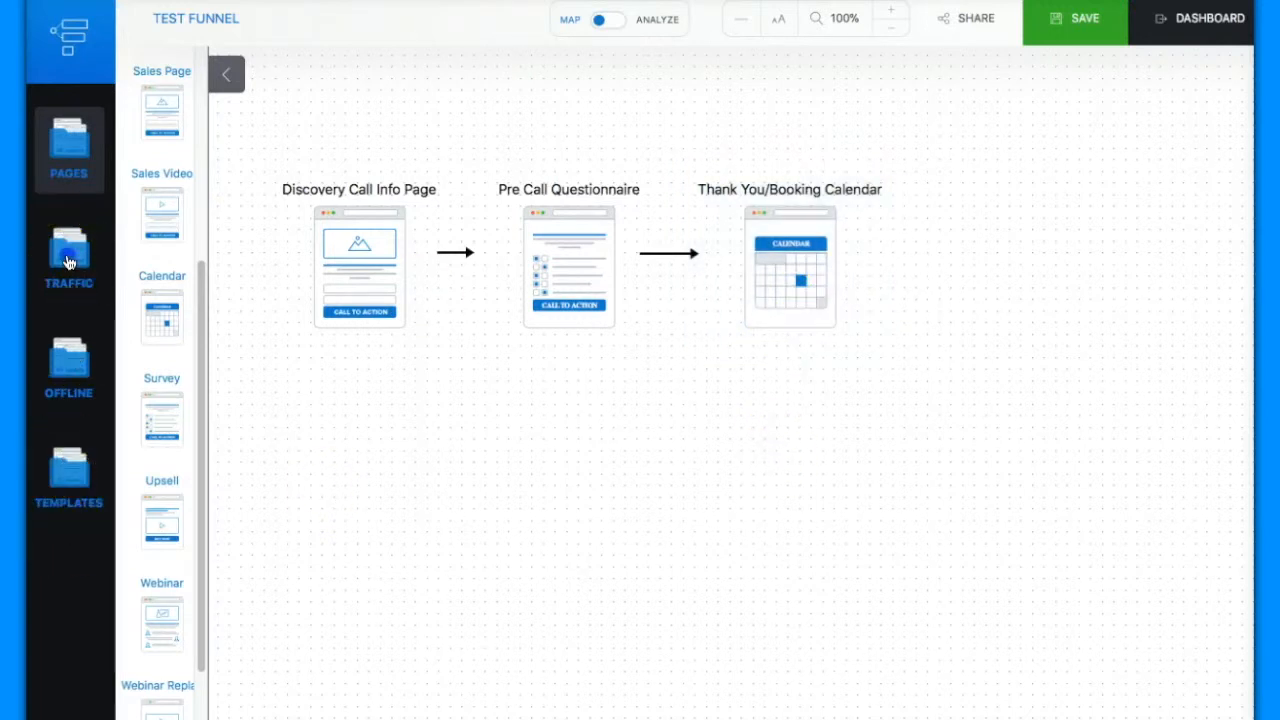
{"action": "left_click_drag", "start_coordinate": [161, 516], "coordinate": [771, 394]}
{"action": "left_click", "coordinate": [686, 371]}
{"action": "left_click", "coordinate": [794, 304]}
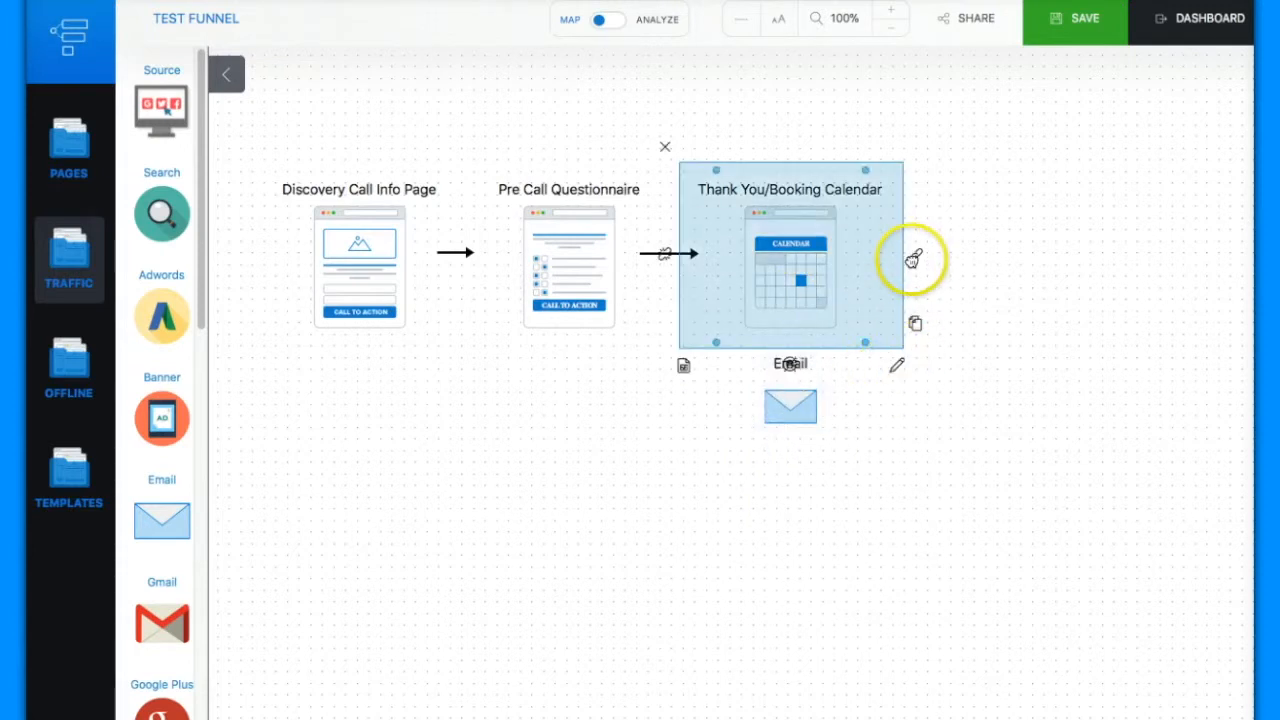
{"action": "left_click_drag", "start_coordinate": [916, 254], "coordinate": [790, 395]}
{"action": "left_click", "coordinate": [880, 418]}
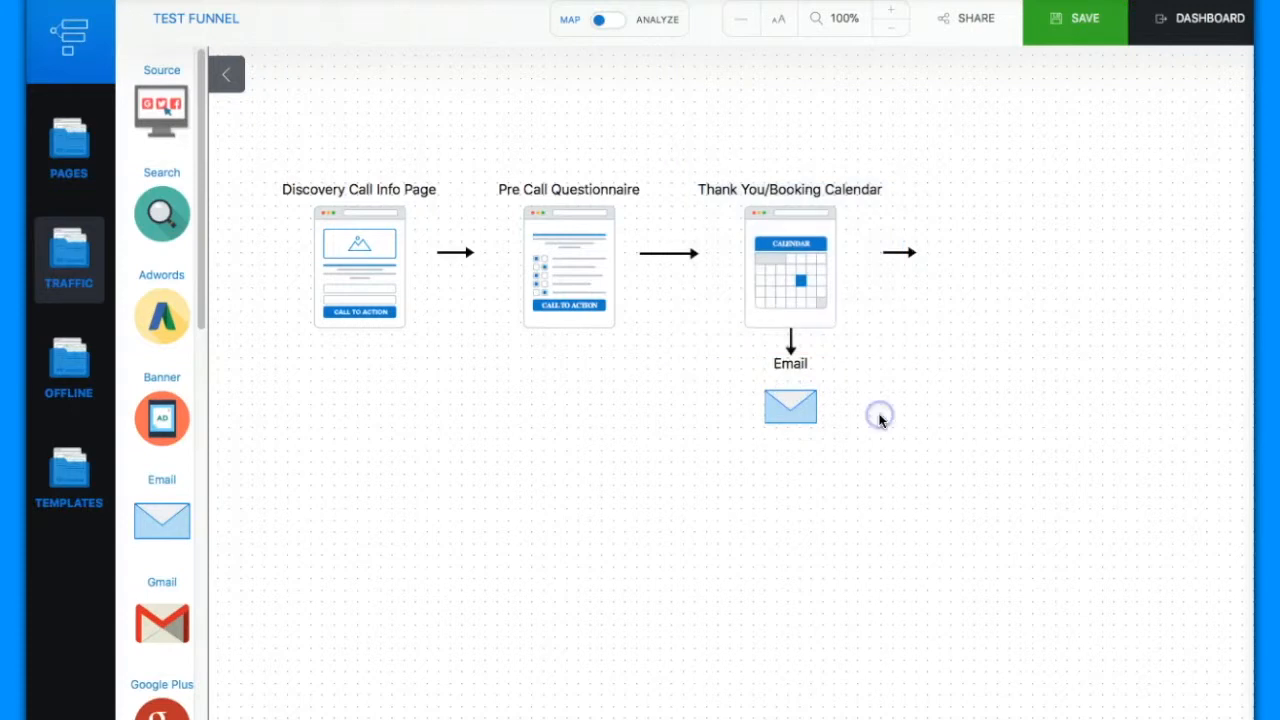
Step: Remove the Email element and the extra arrows leading out of the Thank You/Booking Calendar page
{"action": "left_click", "coordinate": [910, 253]}
{"action": "left_click", "coordinate": [790, 345]}
{"action": "left_click", "coordinate": [788, 348]}
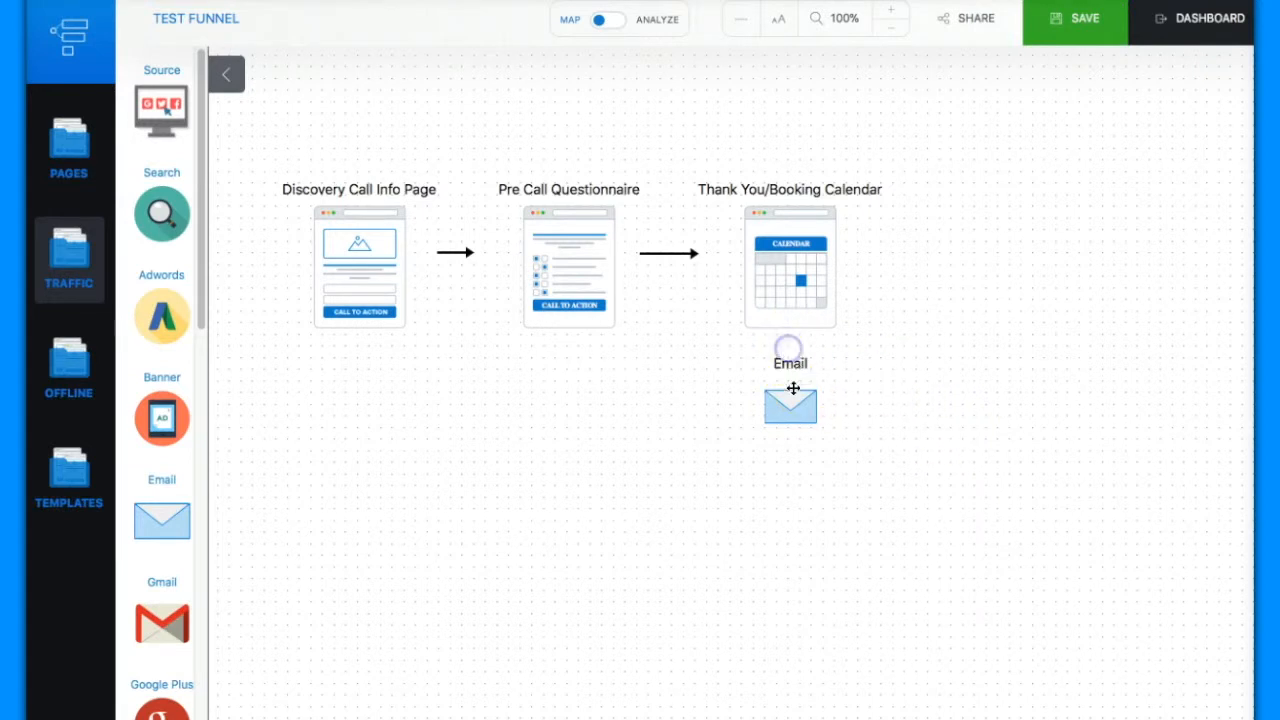
{"action": "left_click", "coordinate": [789, 402]}
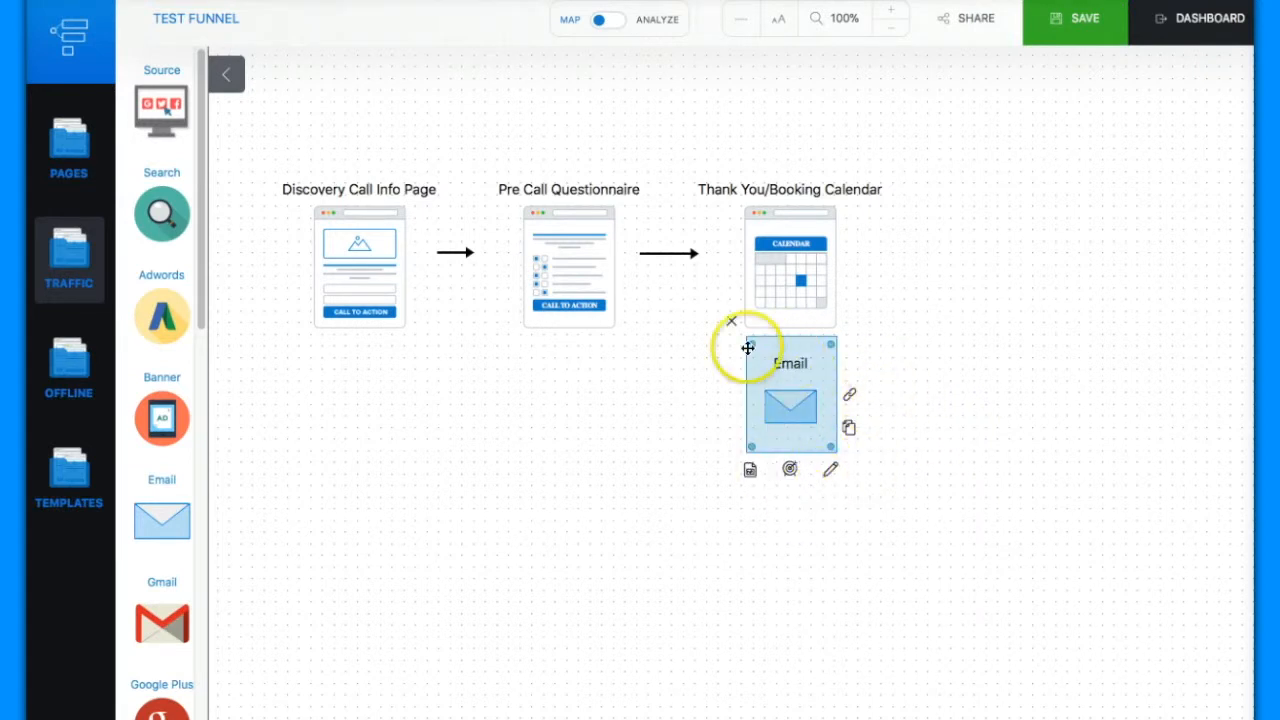
{"action": "left_click", "coordinate": [731, 321]}
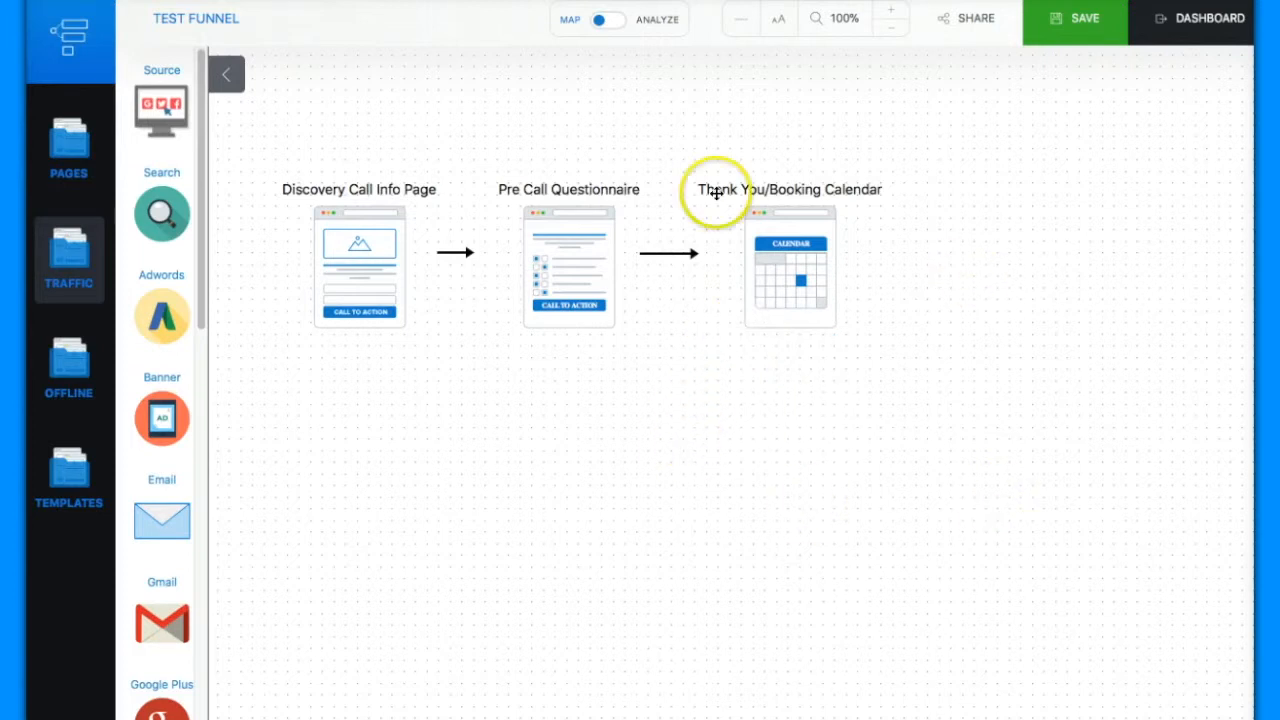
{"action": "left_click", "coordinate": [347, 260]}
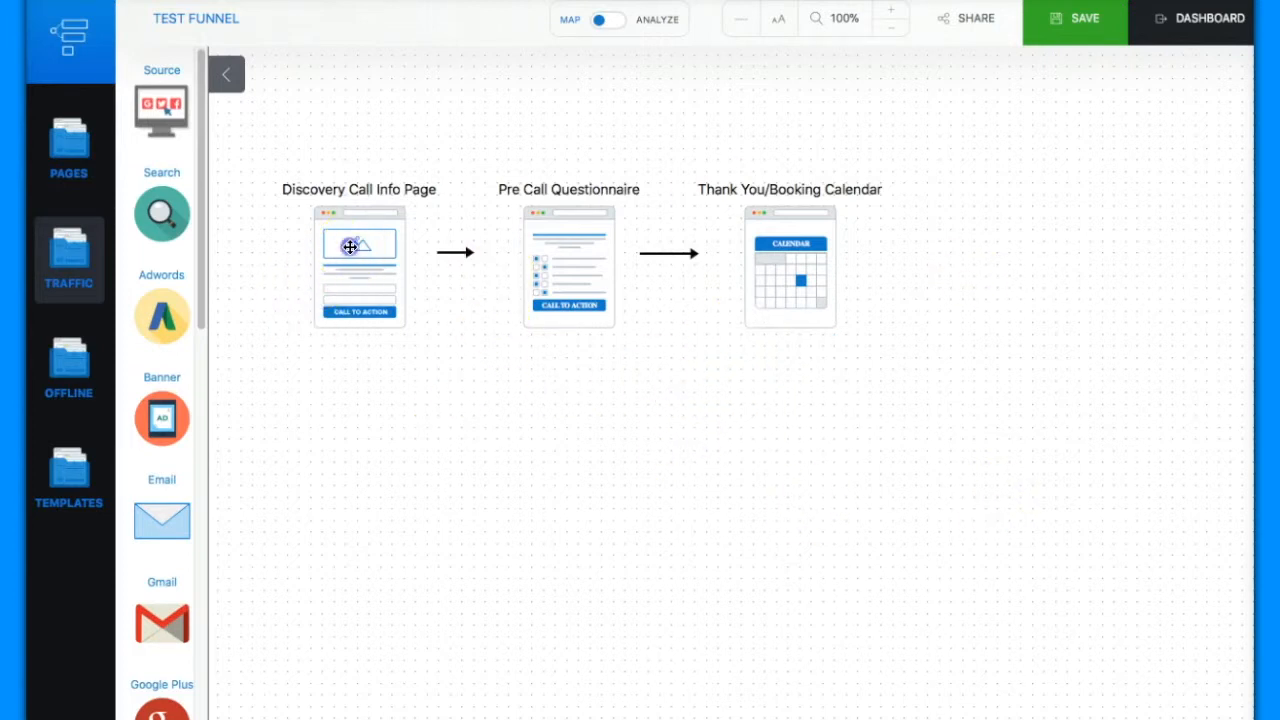
{"action": "left_click", "coordinate": [447, 366]}
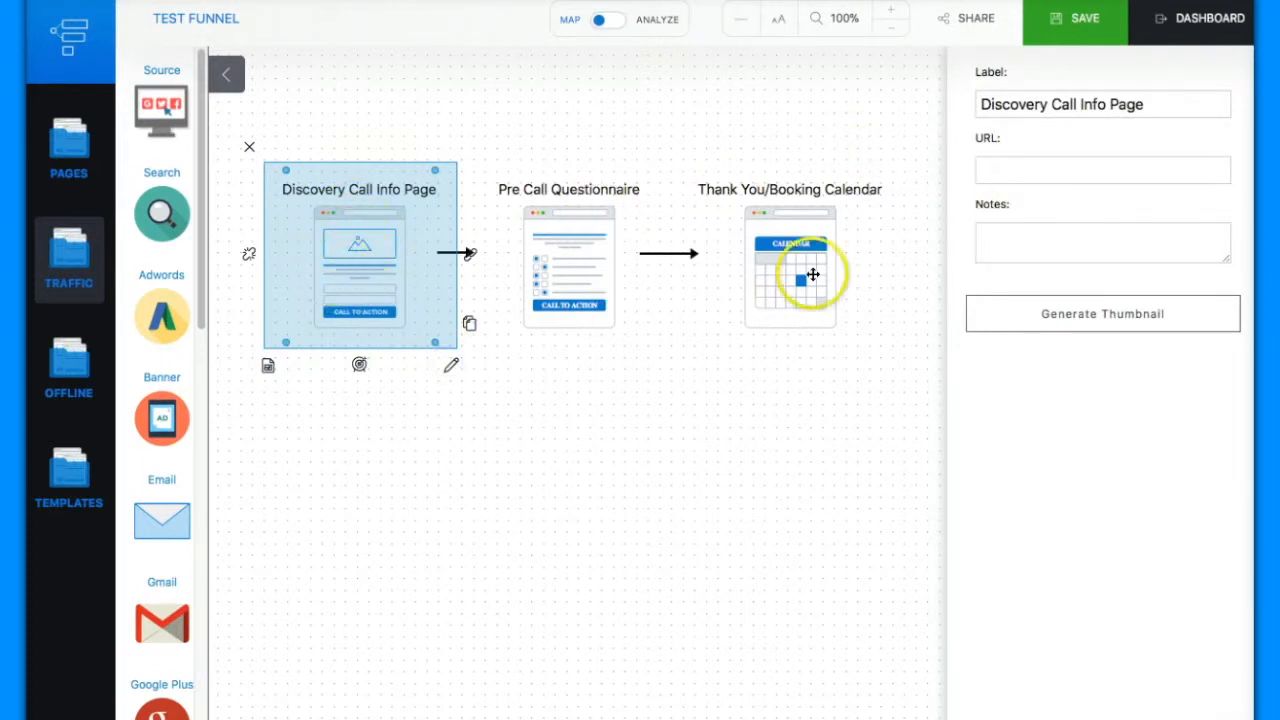
{"action": "left_click", "coordinate": [1011, 171]}
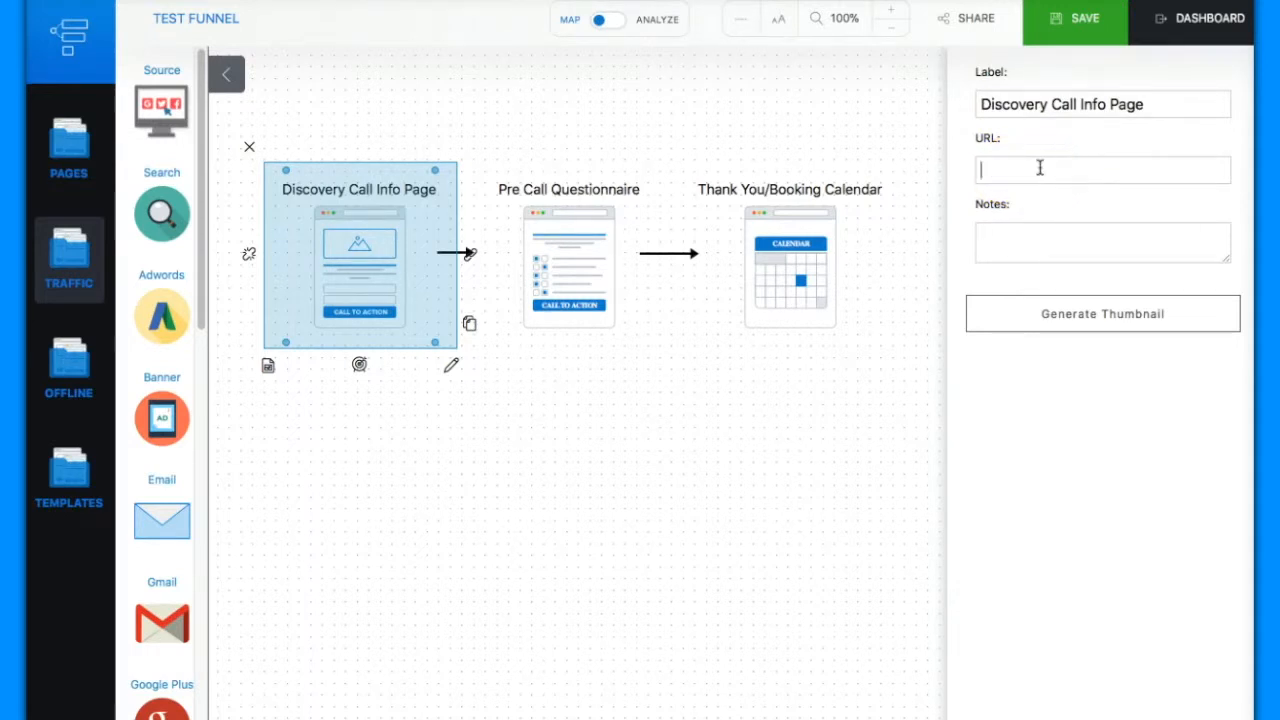
{"action": "key", "text": "ctrl+v"}
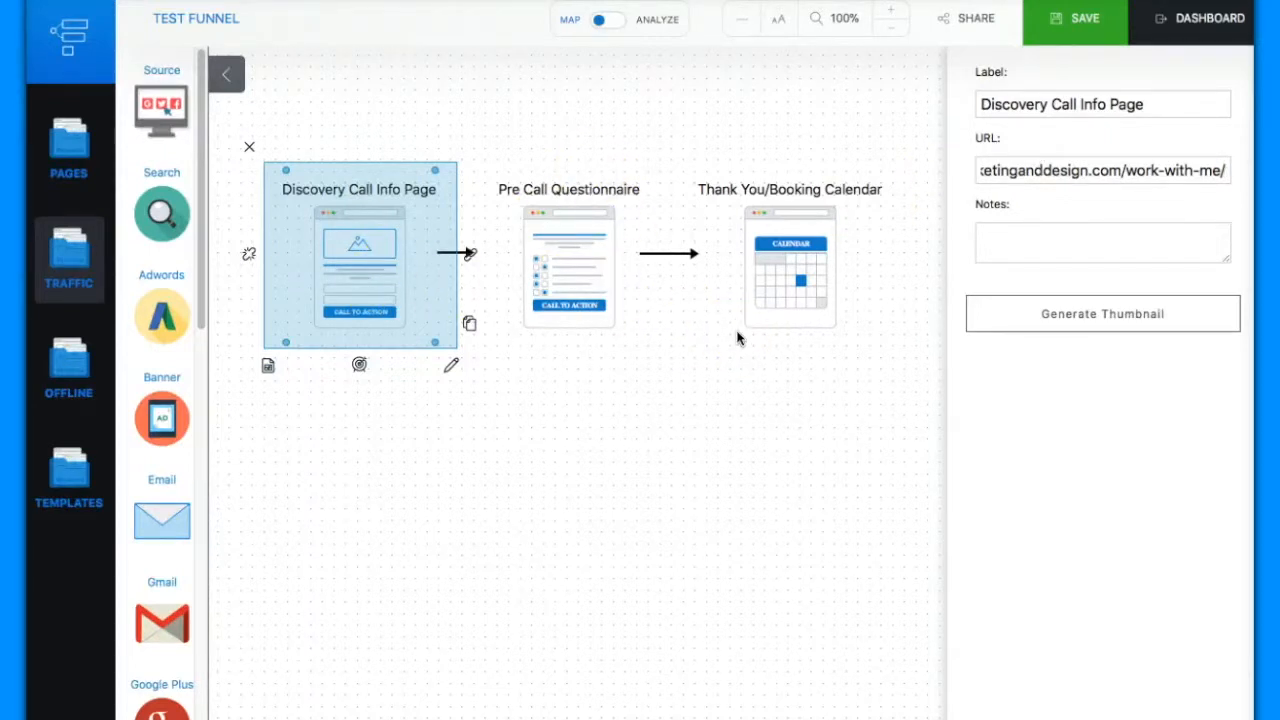
{"action": "left_click", "coordinate": [1051, 316]}
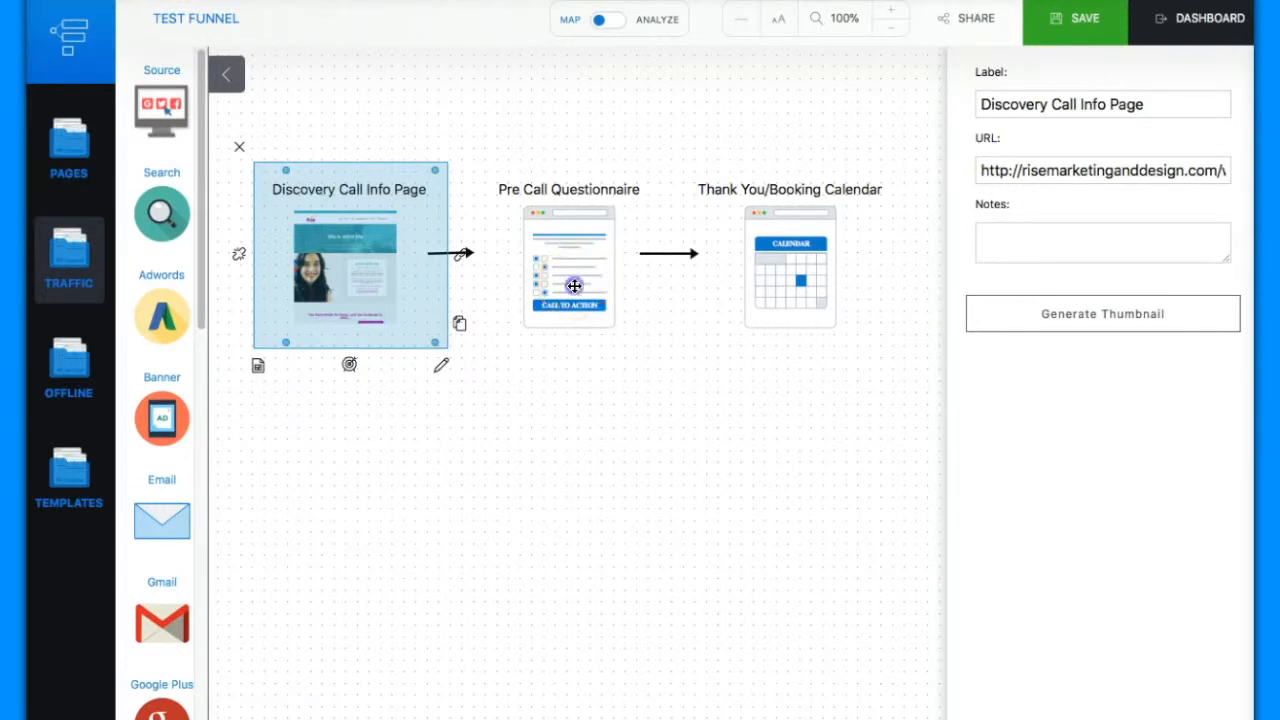
Step: Add the note "FormCraft. Redirect to Calendly Booking Calendar Via Aweber." to the Pre Call Questionnaire page
{"action": "left_click", "coordinate": [642, 260]}
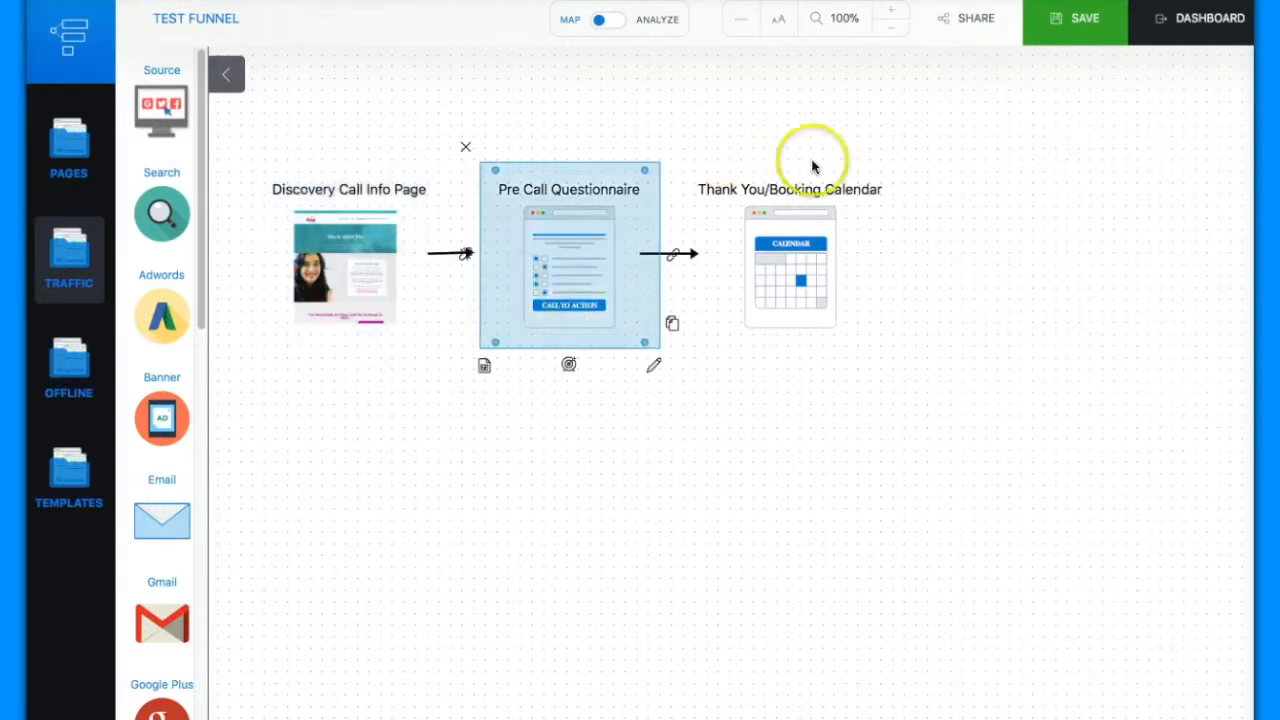
{"action": "left_click", "coordinate": [654, 368]}
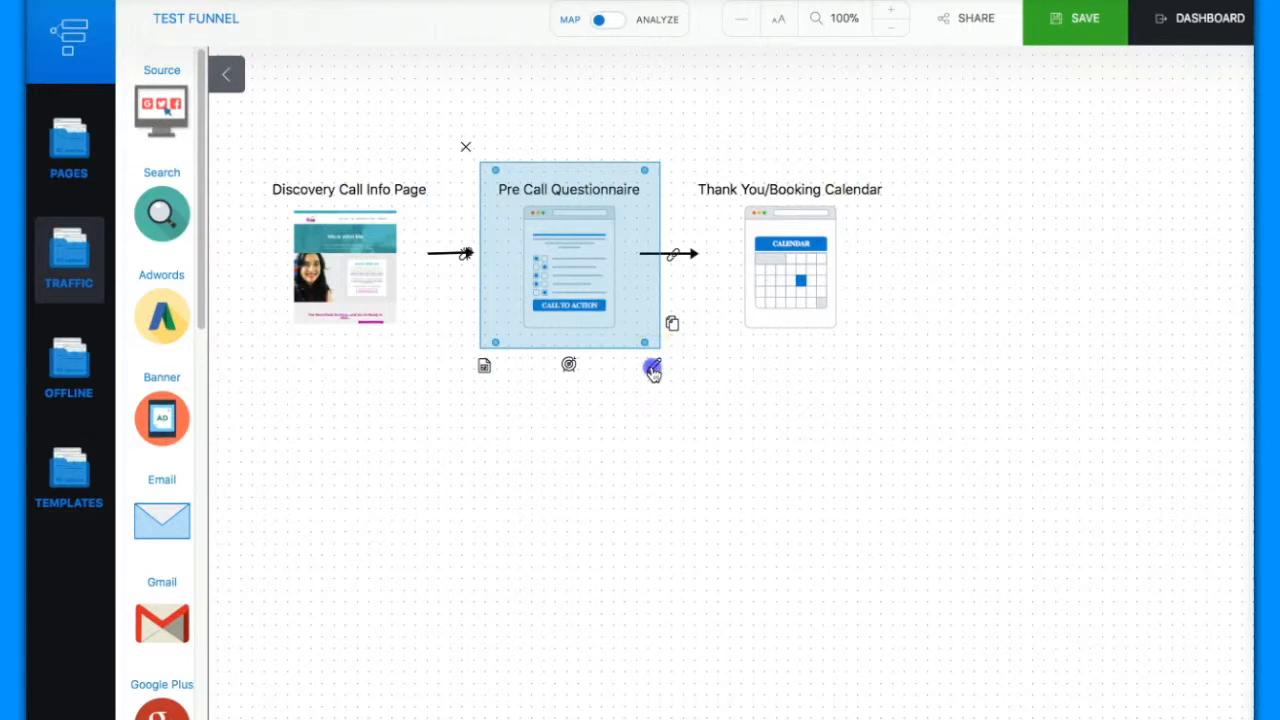
{"action": "left_click", "coordinate": [1014, 240]}
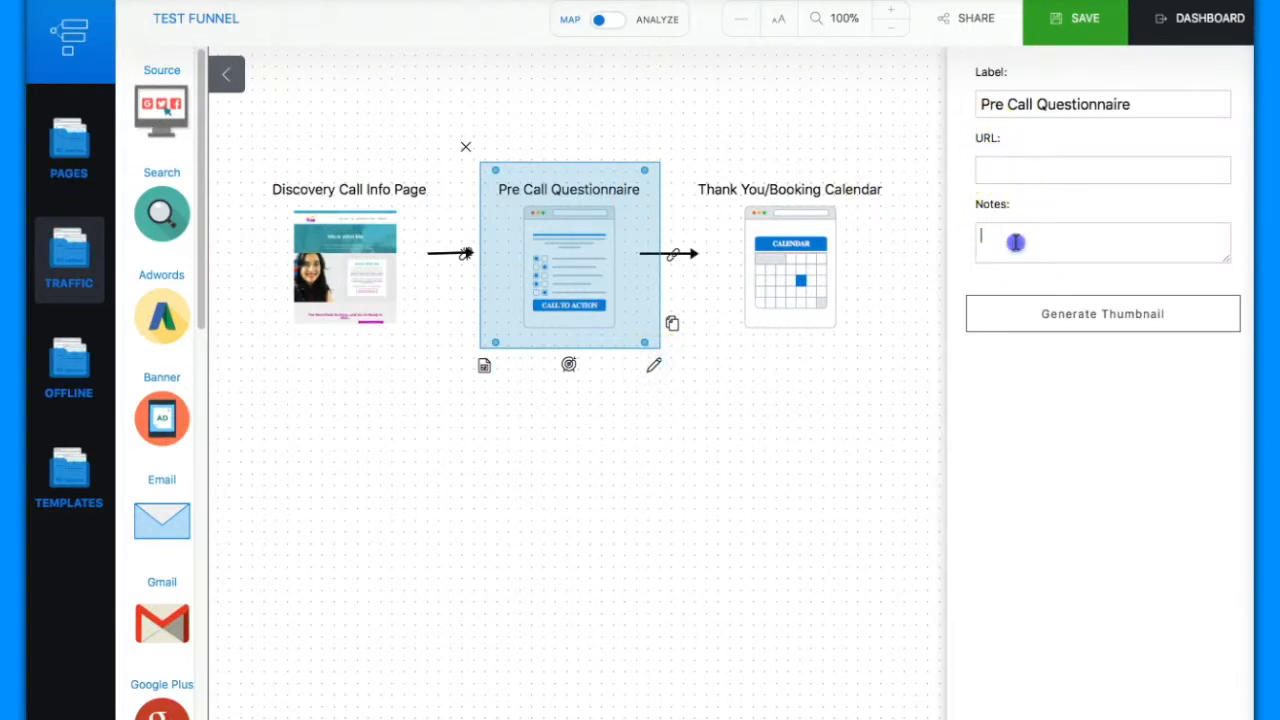
{"action": "type", "text": "FormCraft. Red"}
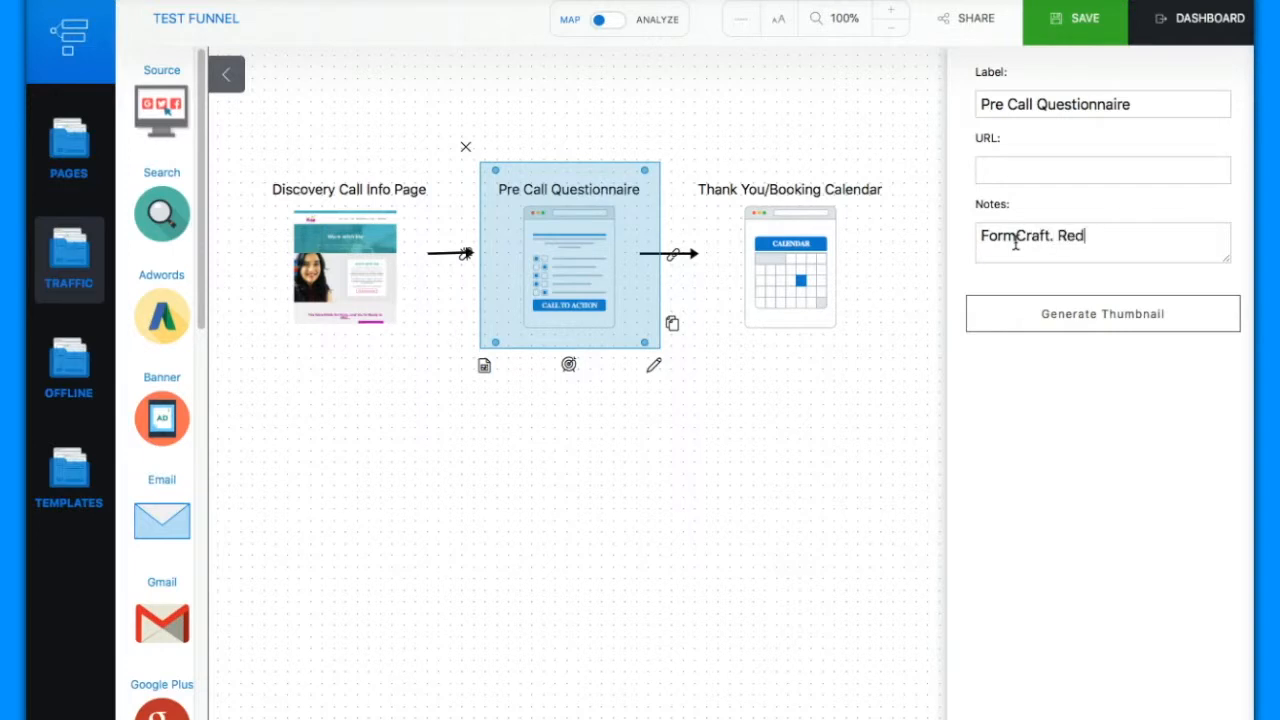
{"action": "type", "text": "irect to Calendly Booking Calendar Via Aweber."}
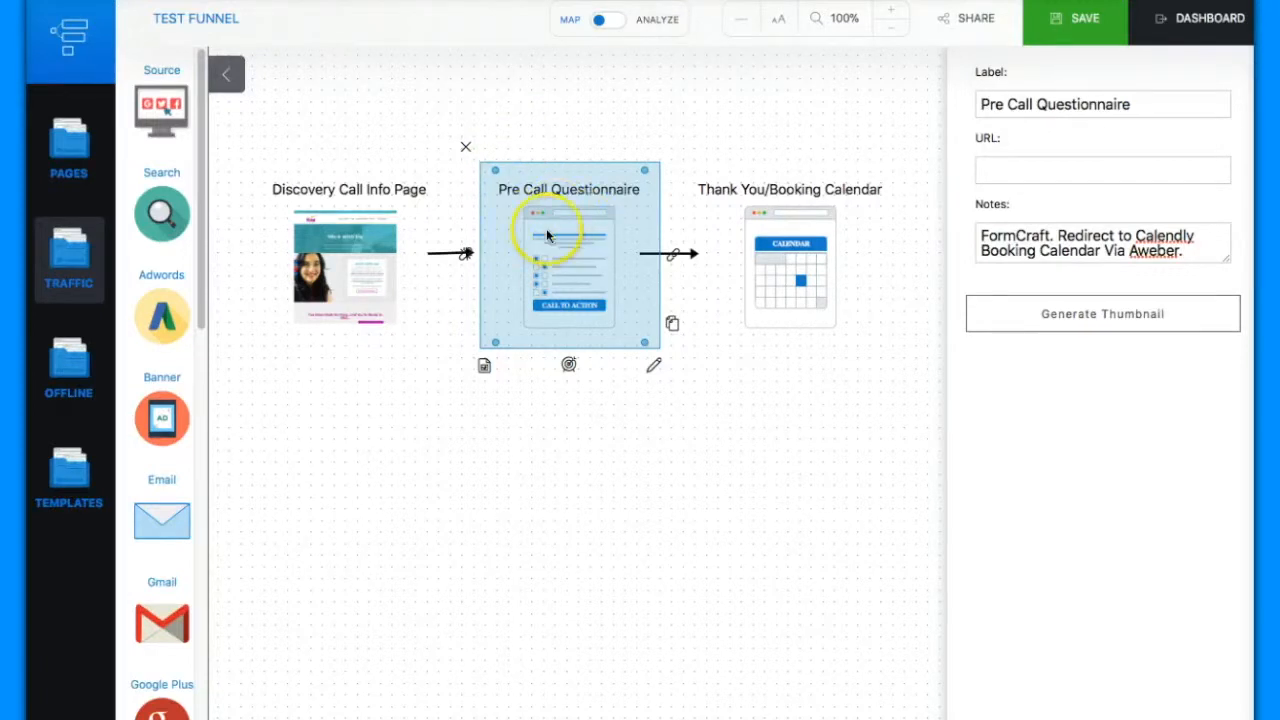
{"action": "left_click", "coordinate": [1035, 167]}
{"action": "type", "text": "http://risemarketinganddesign.com/work-with-me/"}
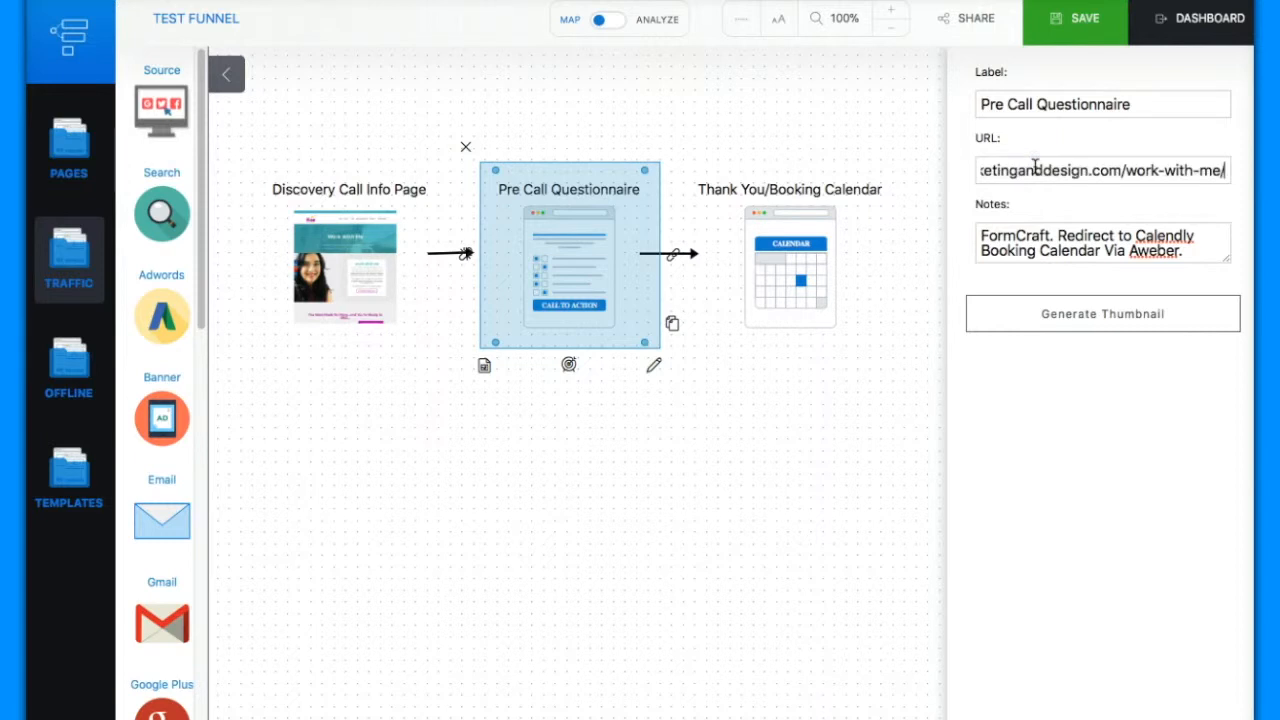
{"action": "left_click", "coordinate": [1040, 315]}
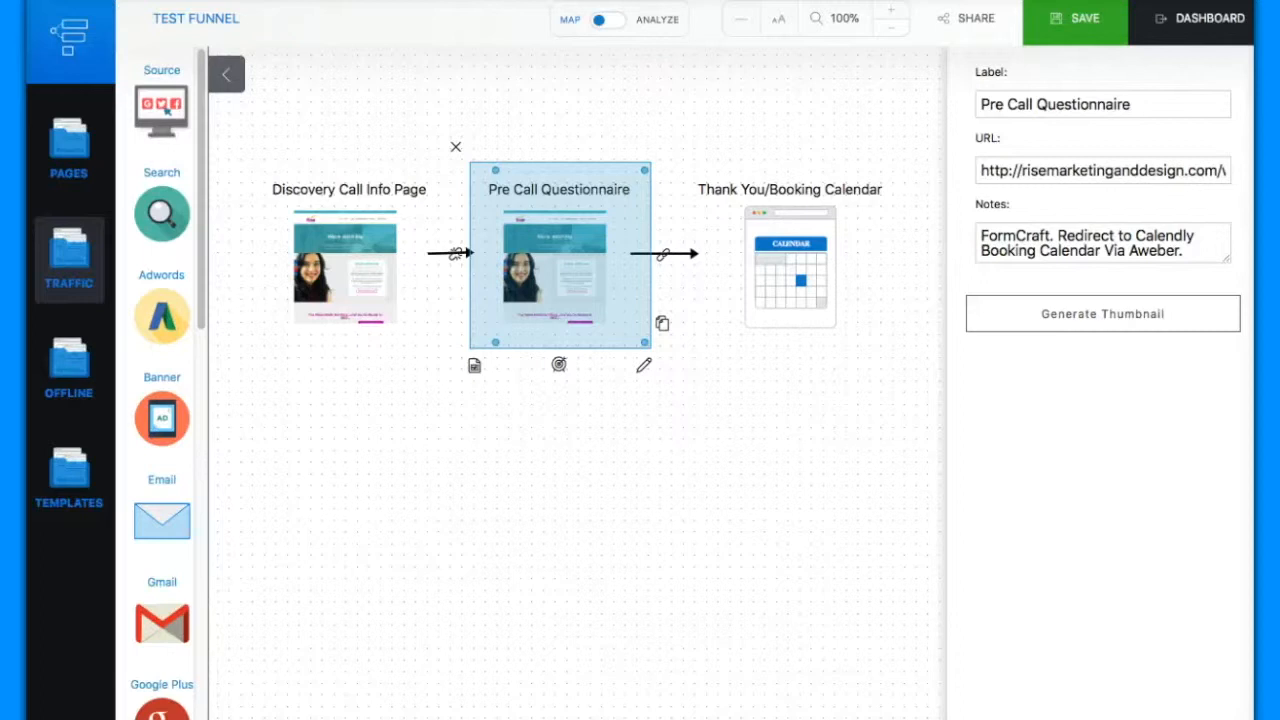
{"action": "left_click", "coordinate": [802, 273]}
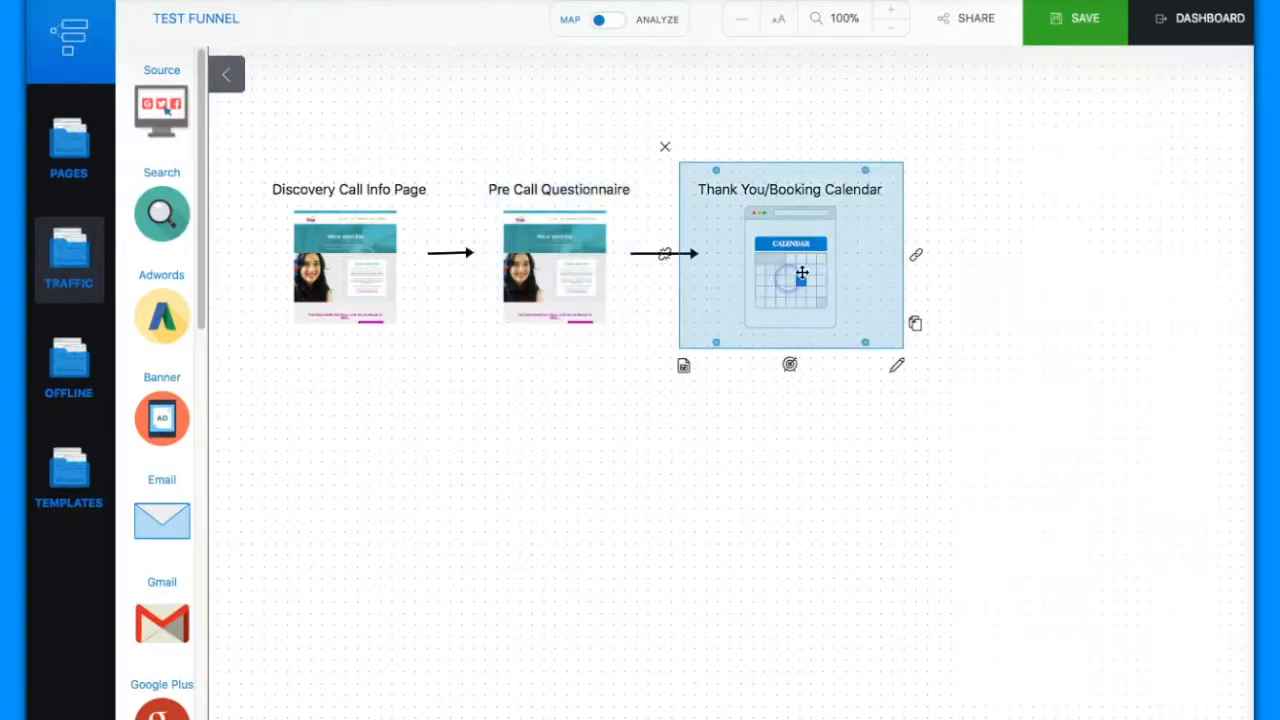
{"action": "left_click", "coordinate": [896, 366]}
{"action": "left_click", "coordinate": [1023, 169]}
{"action": "key", "text": "ctrl+v"}
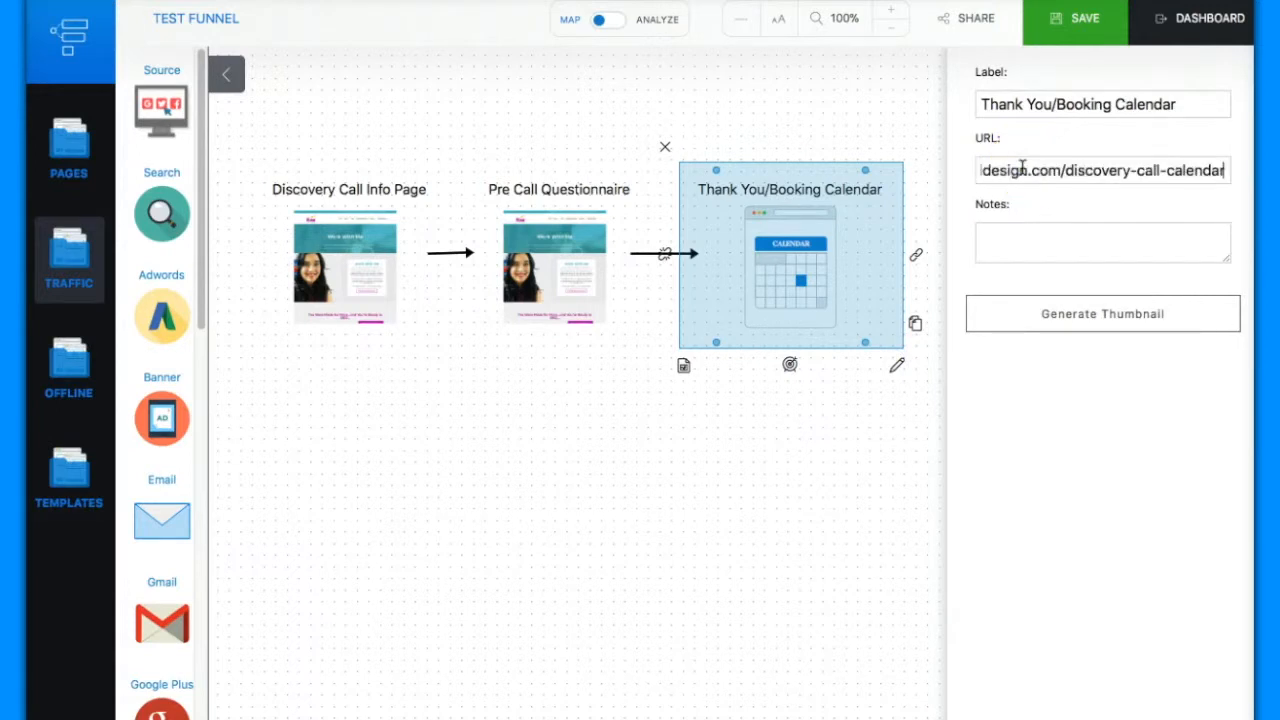
{"action": "left_click", "coordinate": [1003, 237]}
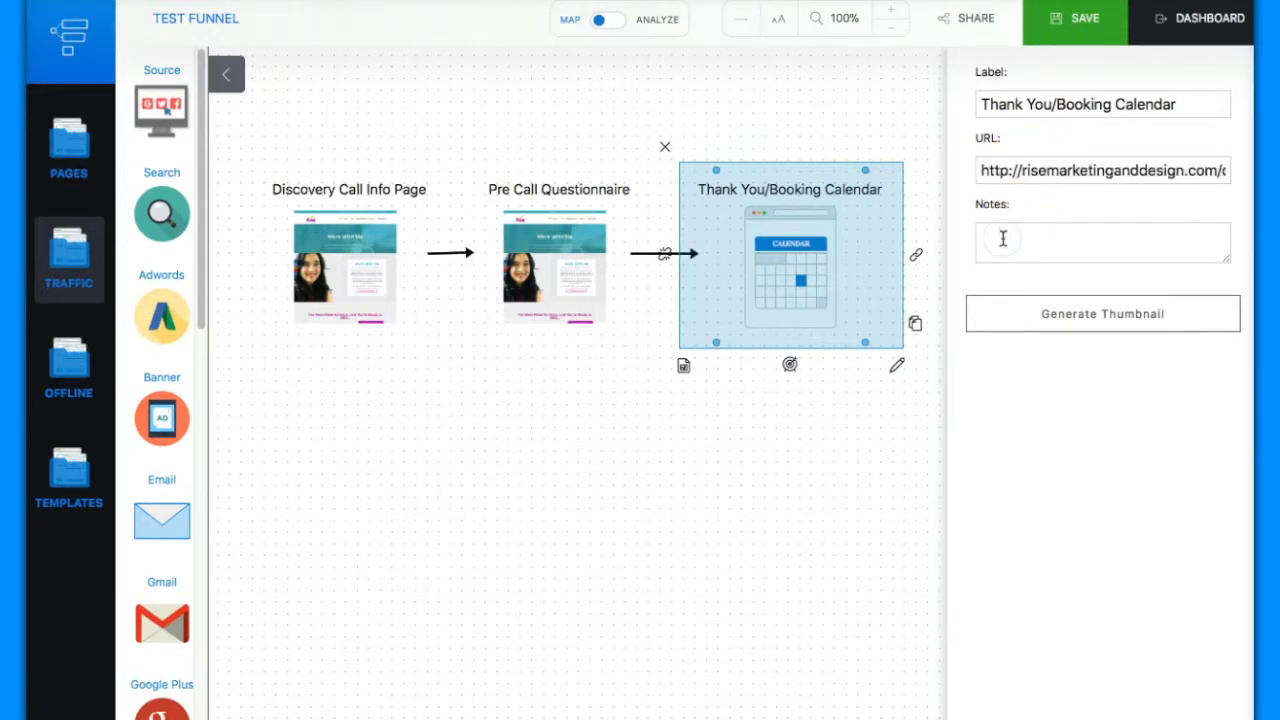
{"action": "left_click", "coordinate": [1066, 310]}
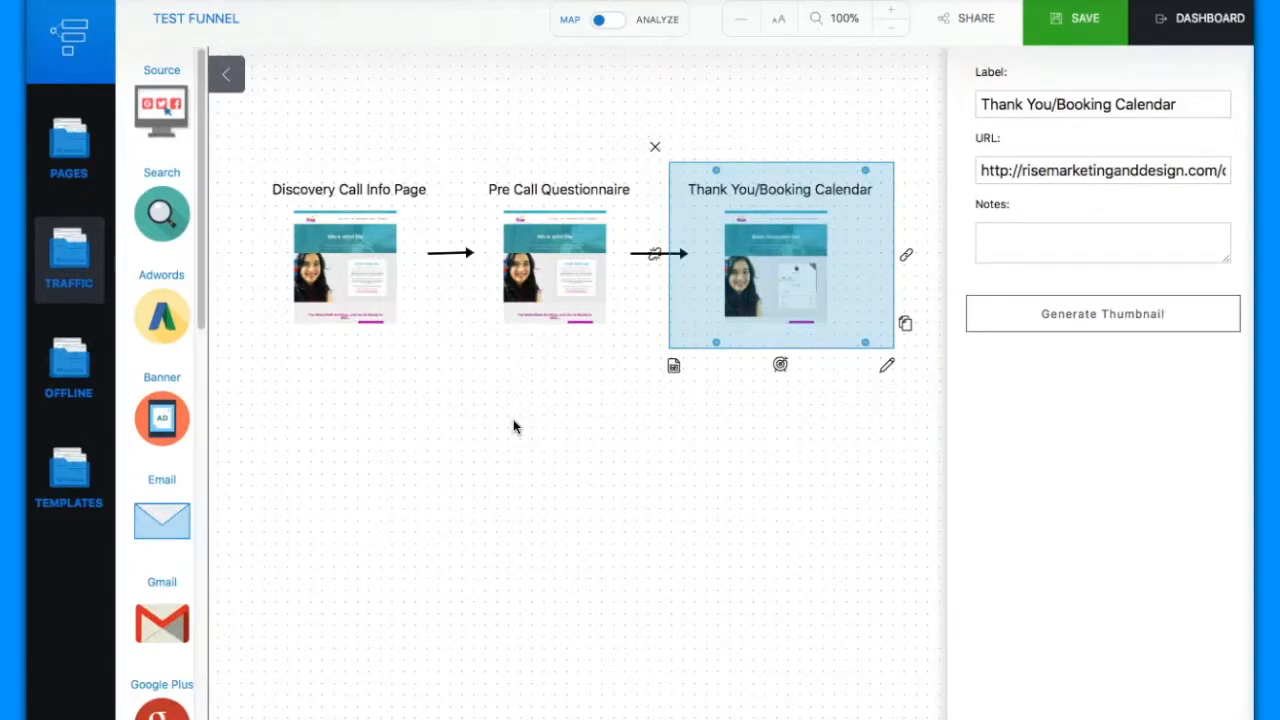
{"action": "scroll", "coordinate": [513, 420], "scroll_direction": "left", "scroll_amount": 2}
{"action": "scroll", "coordinate": [362, 306], "scroll_direction": "right", "scroll_amount": 1}
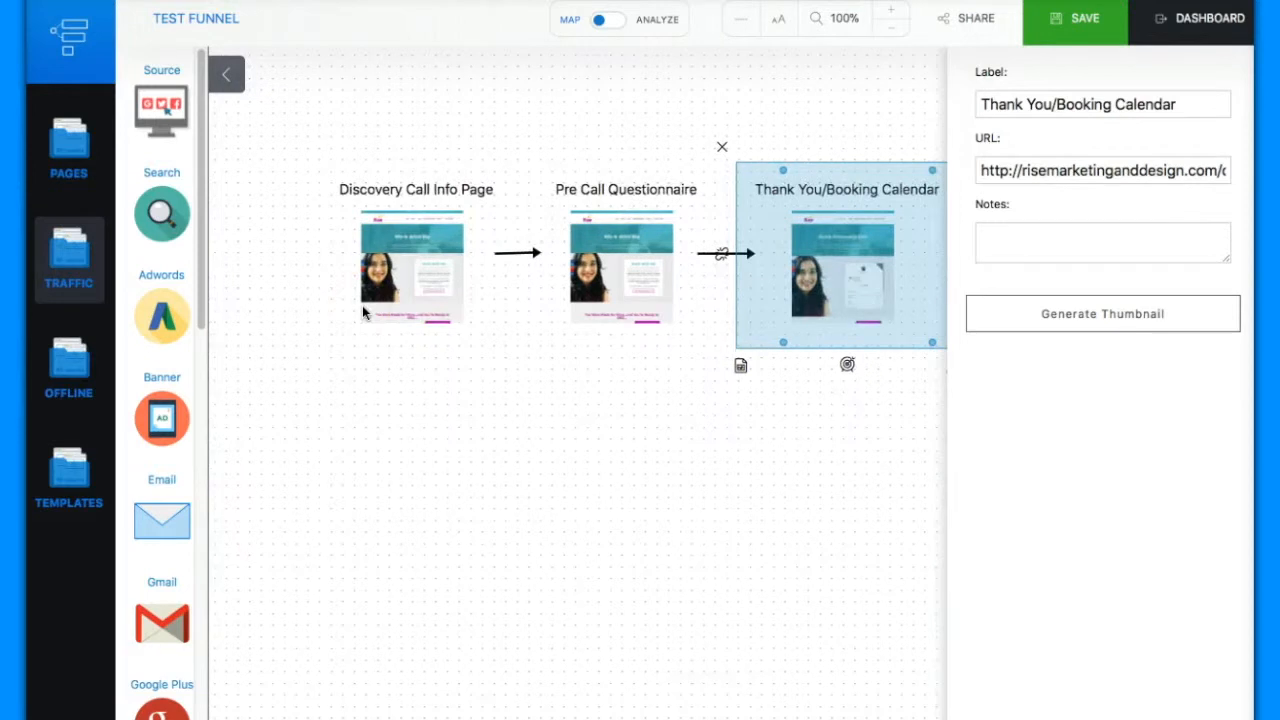
{"action": "scroll", "coordinate": [350, 295], "scroll_direction": "right", "scroll_amount": 2}
{"action": "left_click", "coordinate": [860, 437]}
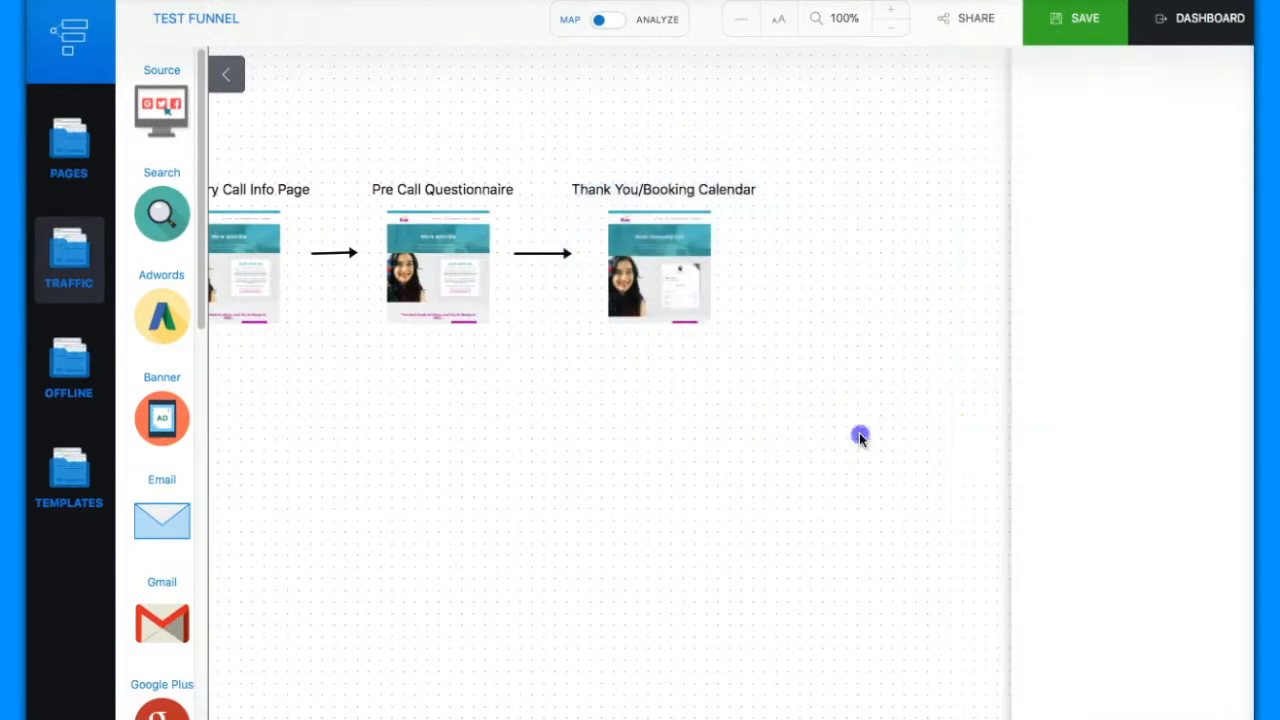
{"action": "scroll", "coordinate": [741, 443], "scroll_direction": "left", "scroll_amount": 2}
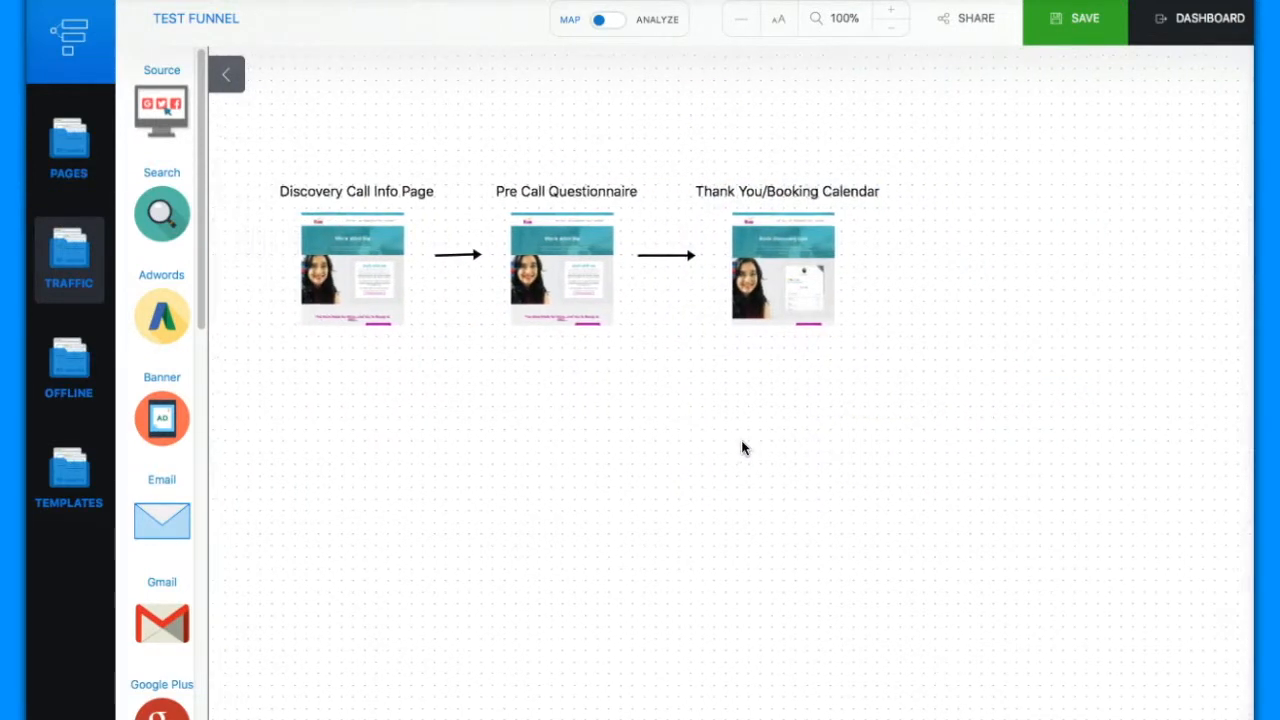
Step: Export the funnel map as a PNG and review the downloaded Test Funnel.png before closing it
{"action": "left_click", "coordinate": [1055, 37]}
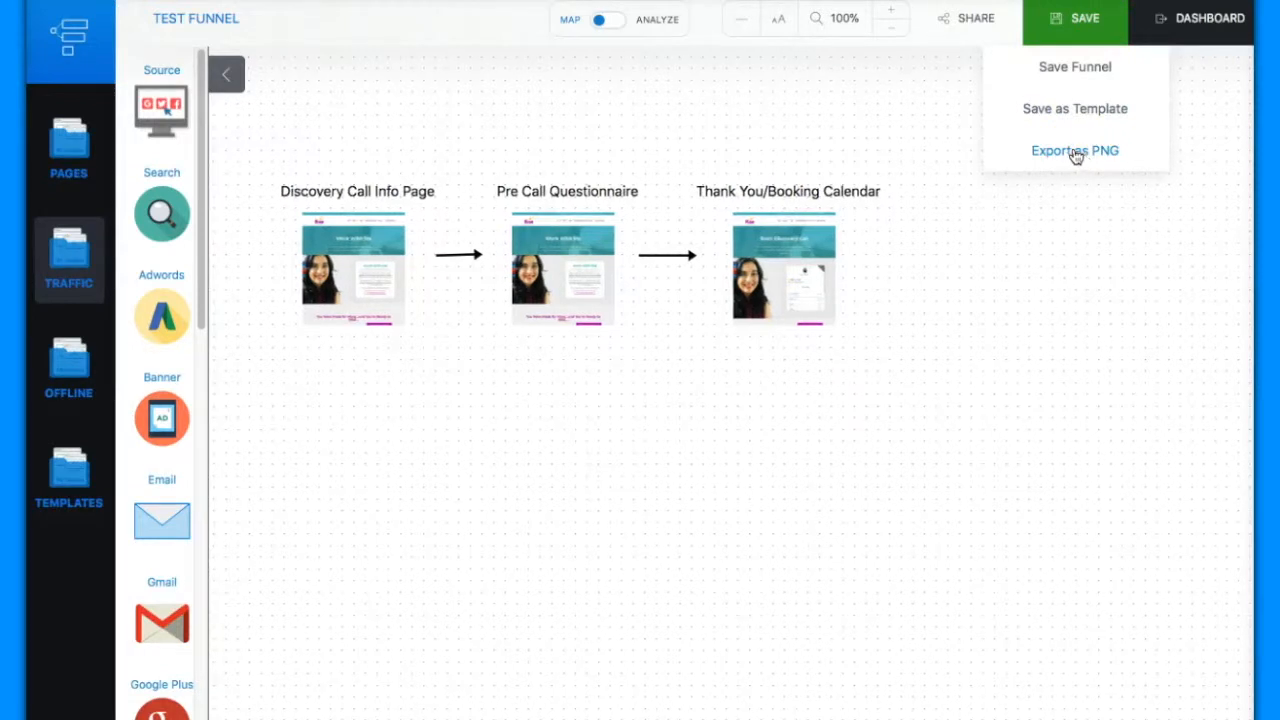
{"action": "left_click", "coordinate": [963, 20]}
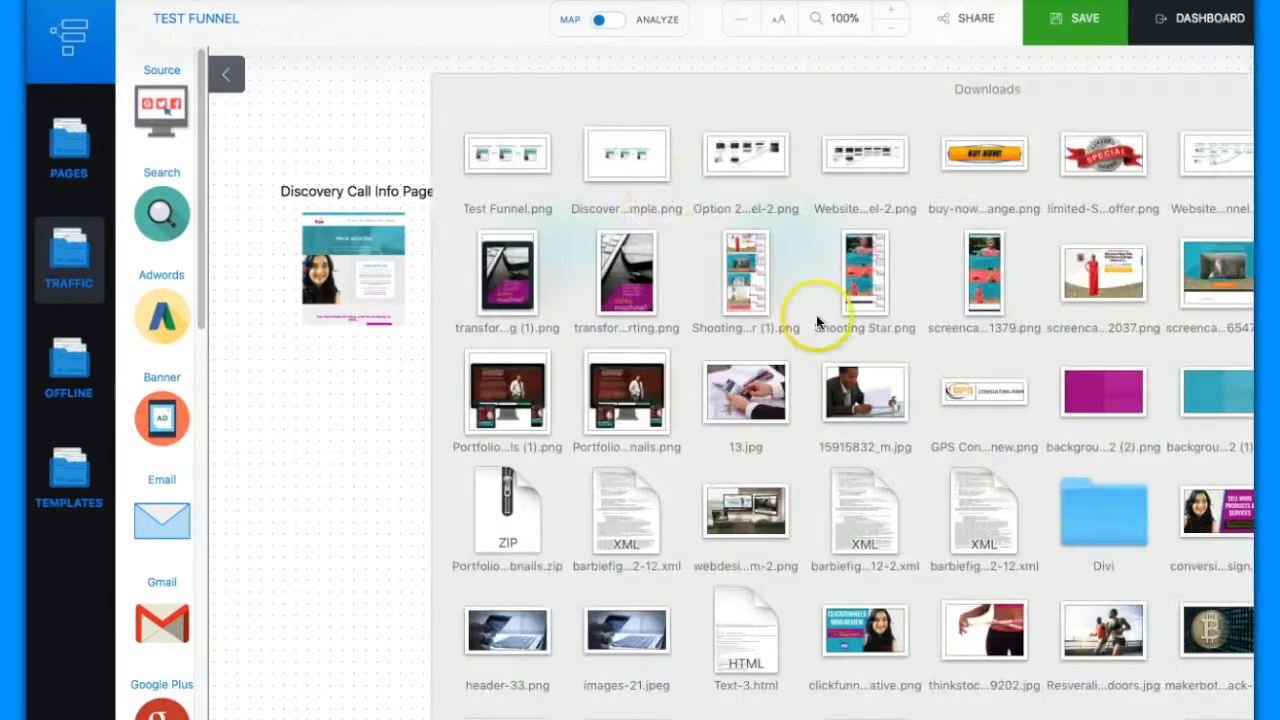
{"action": "left_click", "coordinate": [517, 149]}
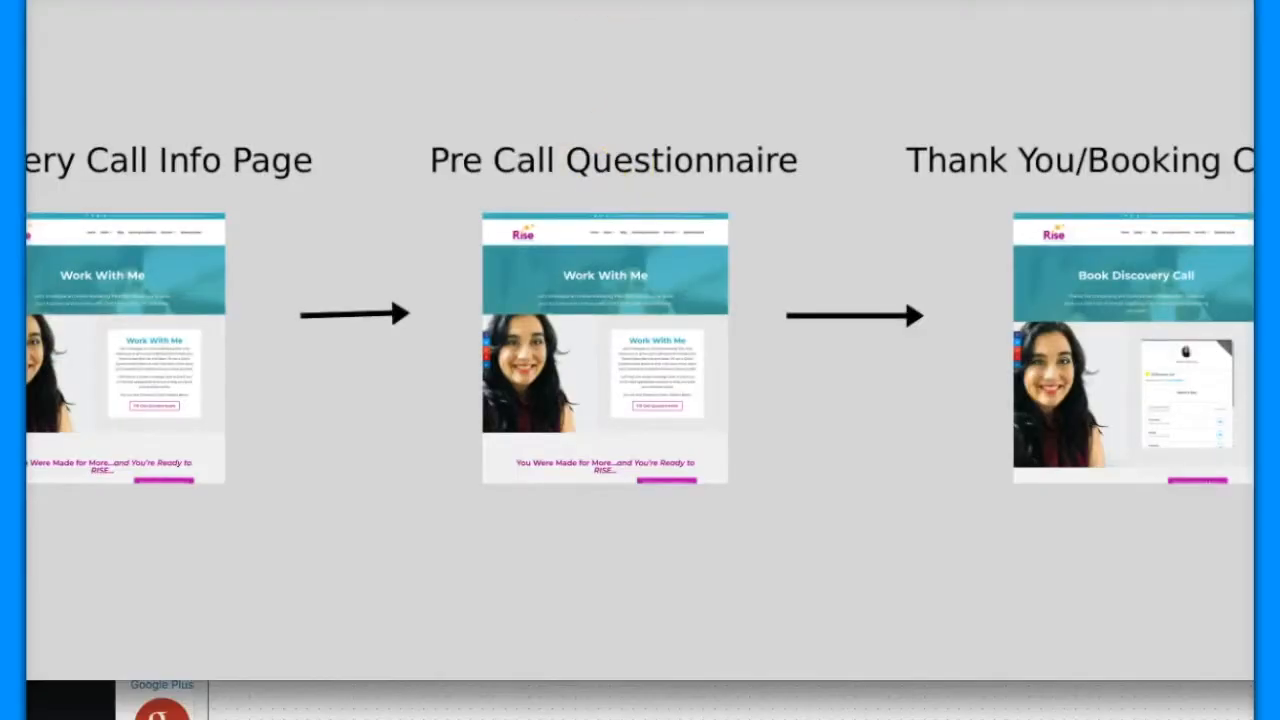
{"action": "left_click_drag", "start_coordinate": [0, 0], "coordinate": [146, 14]}
{"action": "left_click_drag", "start_coordinate": [1279, 16], "coordinate": [1120, 26]}
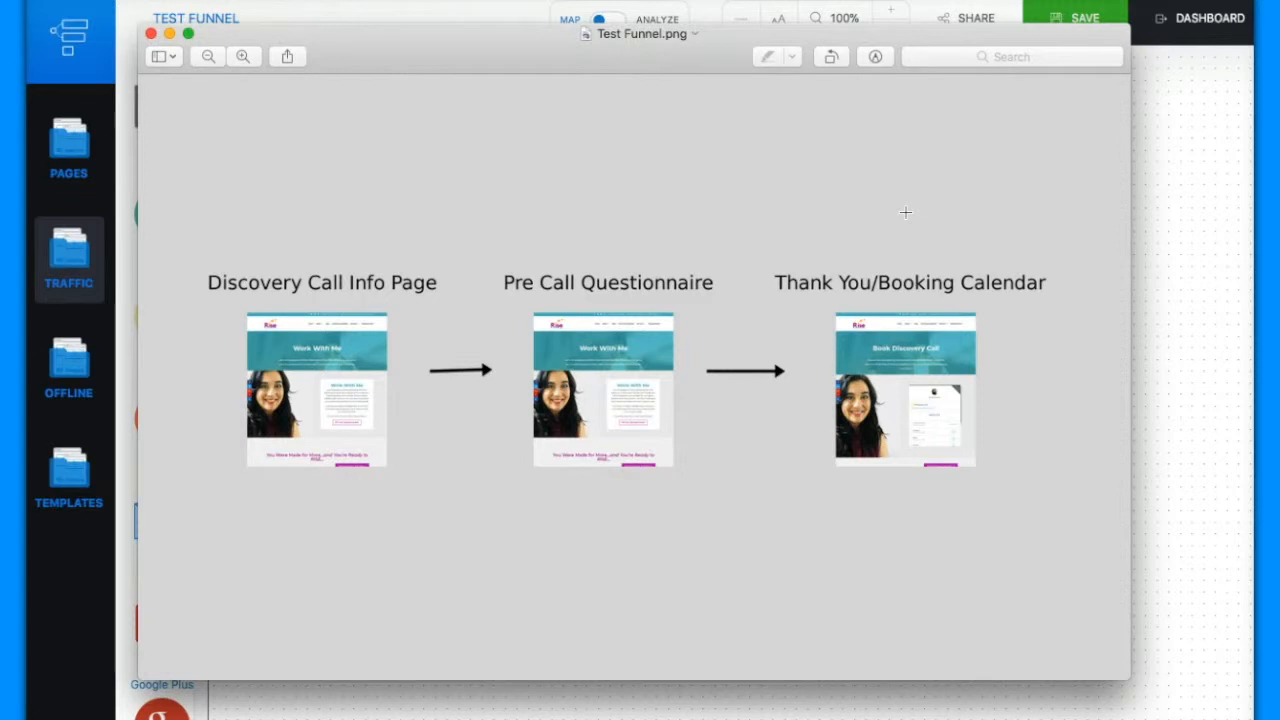
{"action": "left_click_drag", "start_coordinate": [408, 34], "coordinate": [1062, 47]}
{"action": "key", "text": "super+w"}
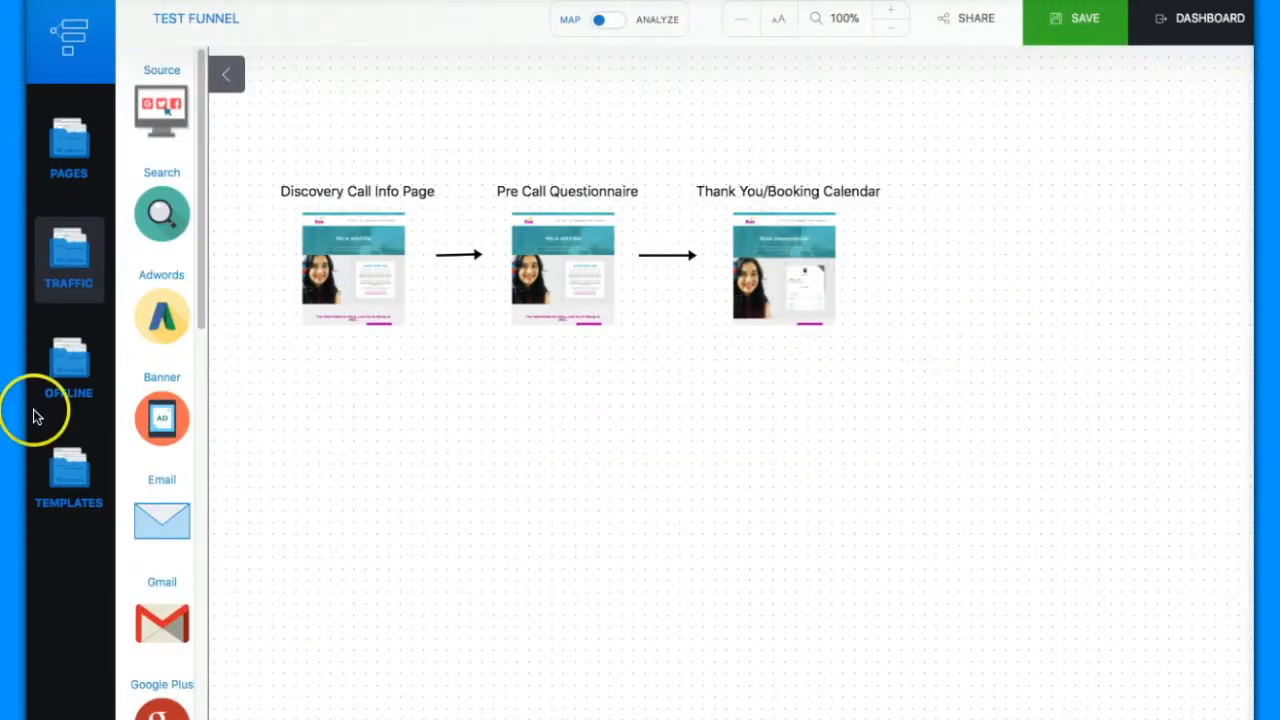
Step: Look through the available traffic source elements, such as Google Plus, Facebook, Messenger and Instagram
{"action": "scroll", "coordinate": [170, 420], "scroll_direction": "down", "scroll_amount": 3}
{"action": "scroll", "coordinate": [170, 420], "scroll_direction": "down", "scroll_amount": 2}
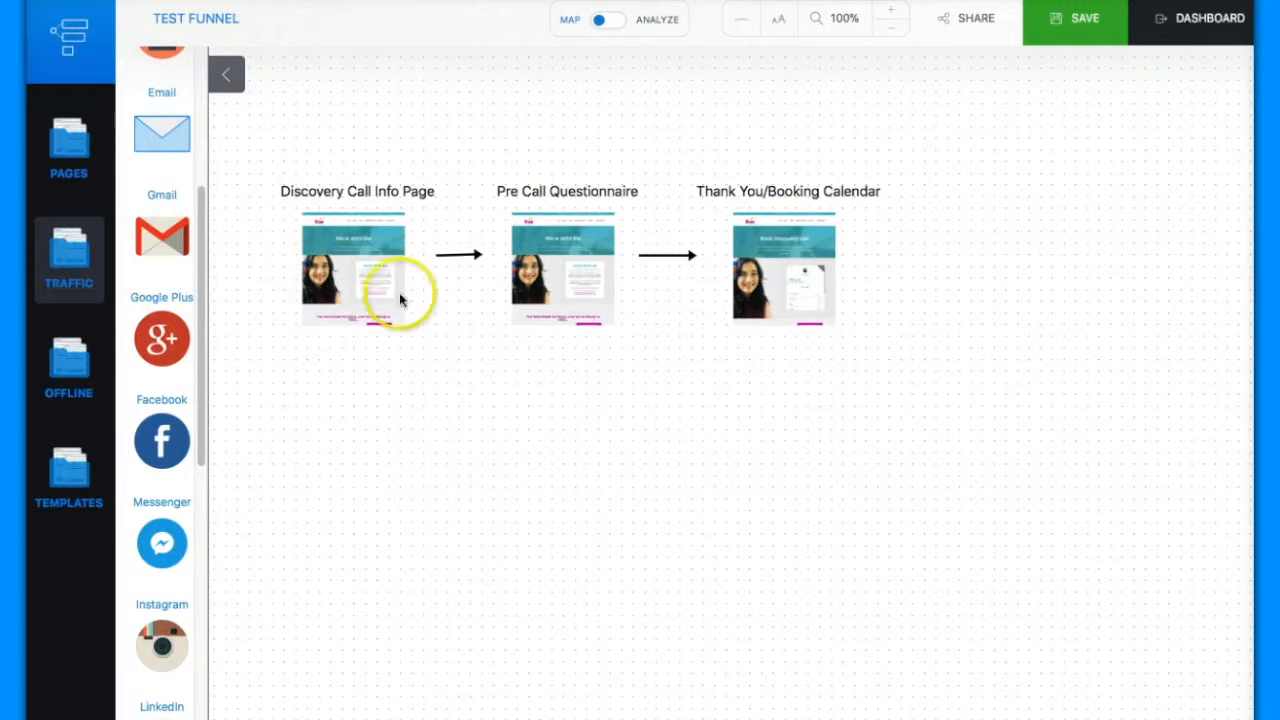
{"action": "scroll", "coordinate": [135, 397], "scroll_direction": "down", "scroll_amount": 1}
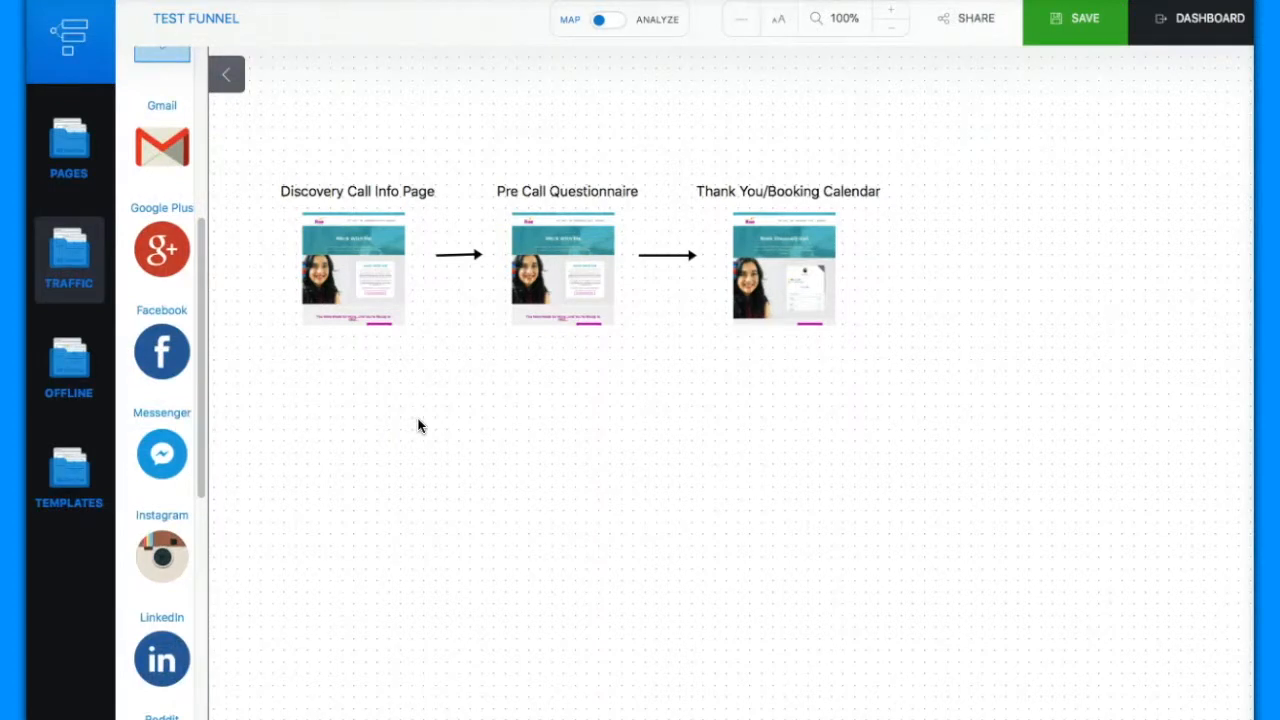
{"action": "scroll", "coordinate": [418, 426], "scroll_direction": "up", "scroll_amount": 4}
{"action": "scroll", "coordinate": [418, 426], "scroll_direction": "down", "scroll_amount": 8}
{"action": "scroll", "coordinate": [418, 426], "scroll_direction": "up", "scroll_amount": 4}
{"action": "left_click", "coordinate": [486, 614]}
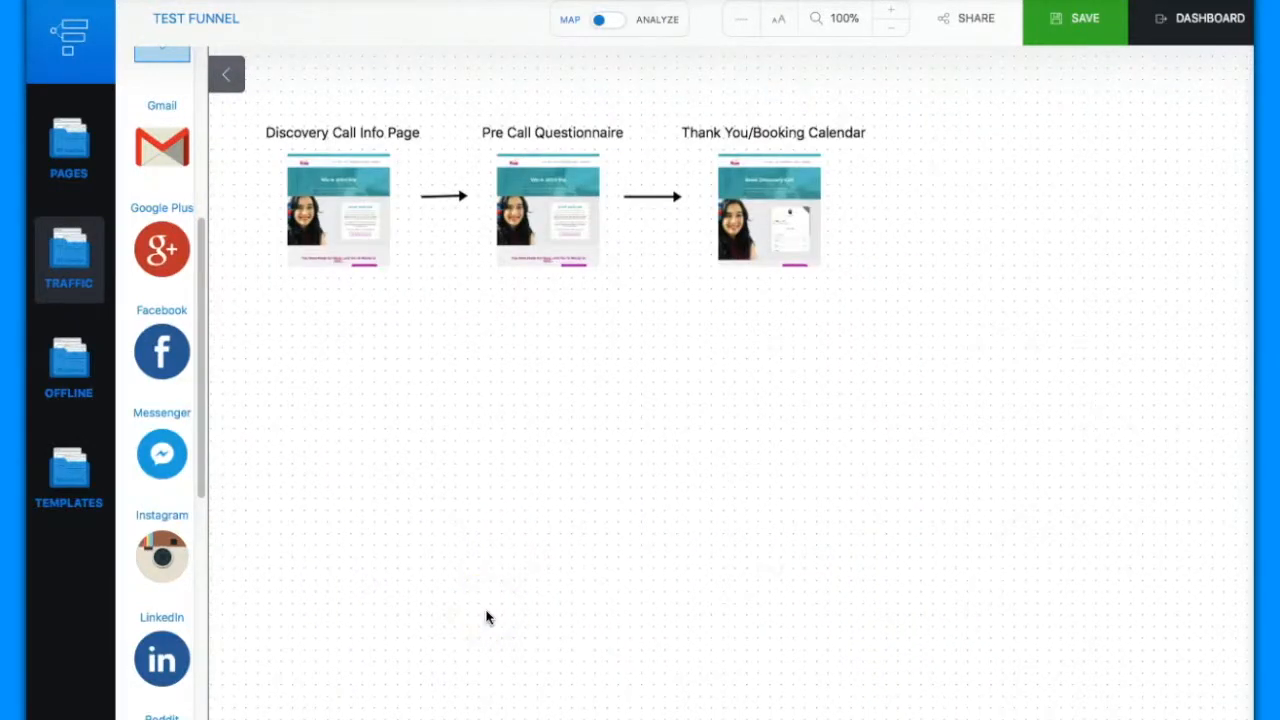